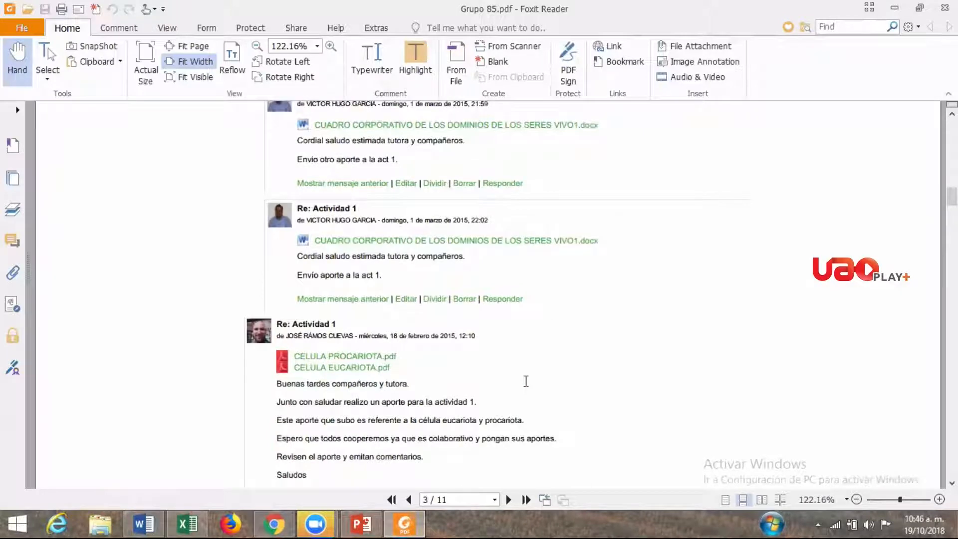
Step: Switch to the Excel workbook of teacher interventions and open sheet 85-1 at its header row
scroll(498, 375, down, 1)
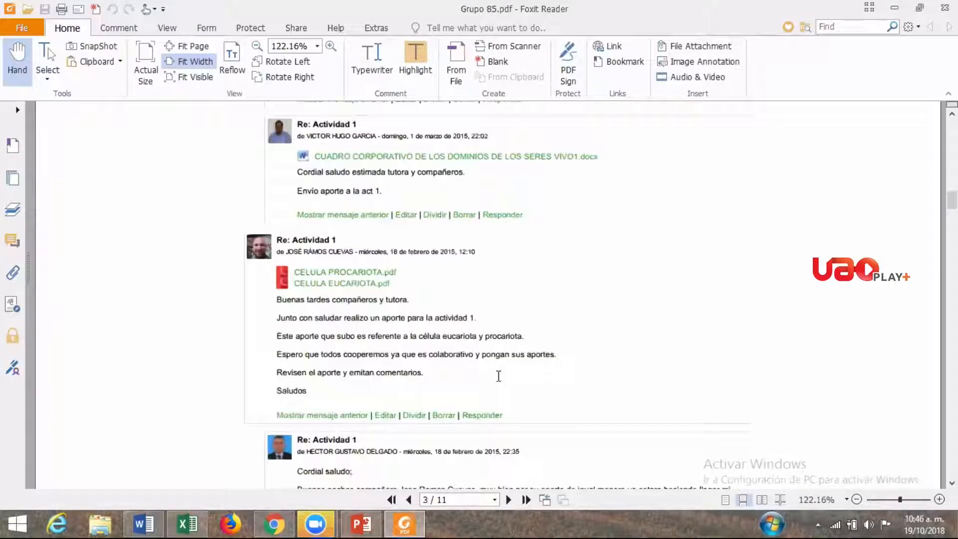
scroll(287, 434, down, 1)
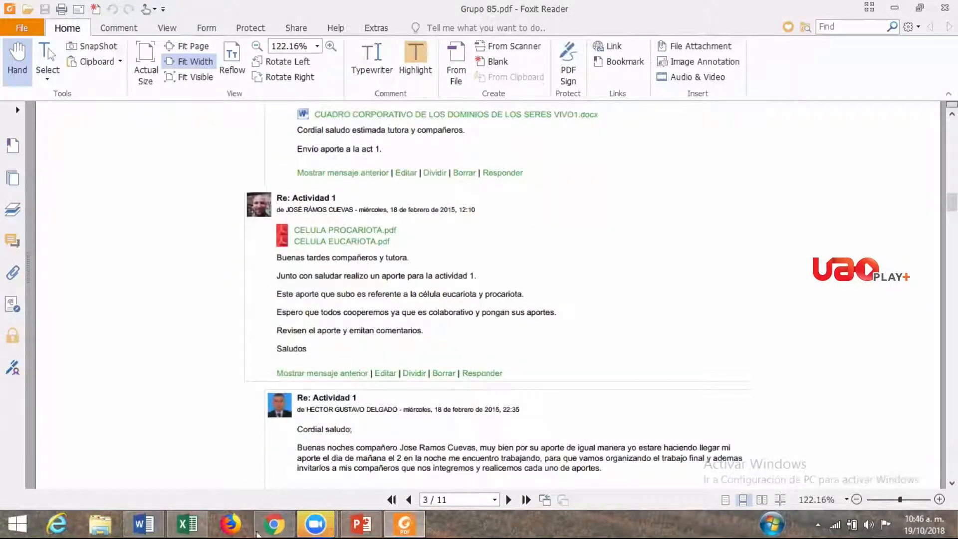
click(199, 522)
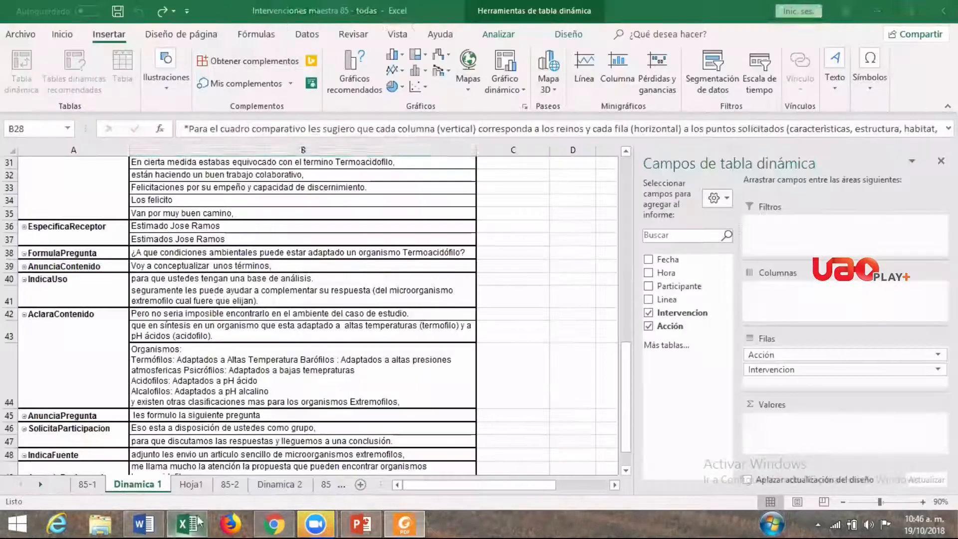
click(89, 484)
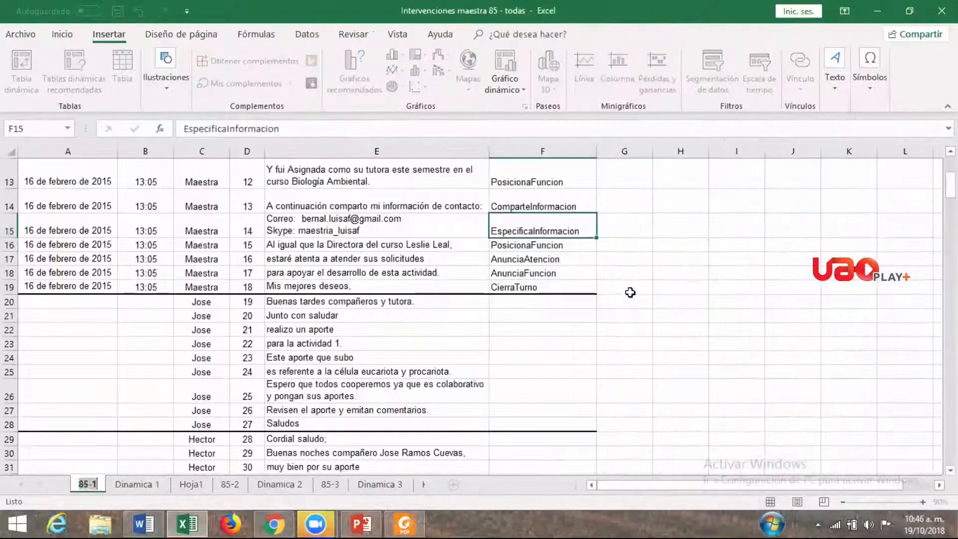
click(327, 315)
scroll(327, 315, up, 4)
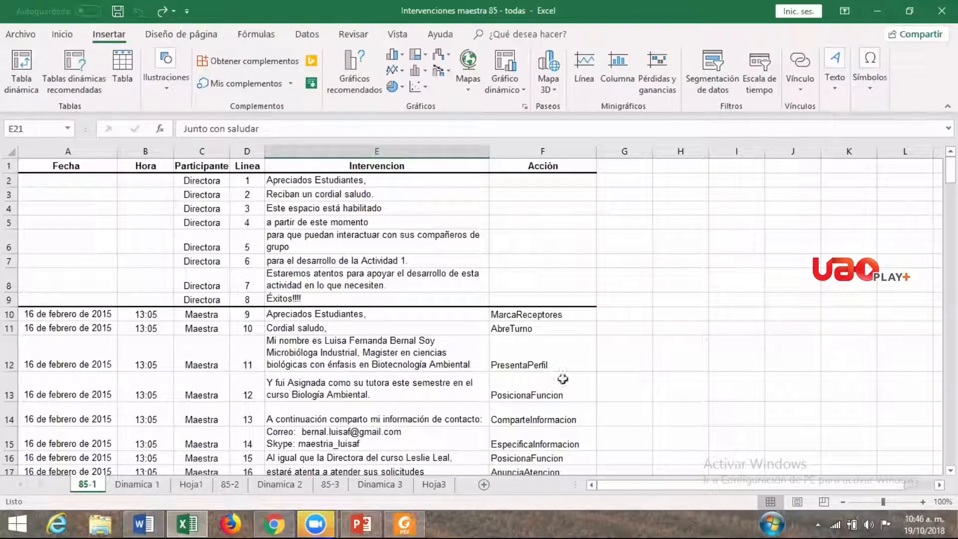
Step: Examine the numbered interventions in sheet 85-1 by participant, together with the action codes assigned to the teacher's lines
click(922, 501)
click(922, 501)
click(922, 501)
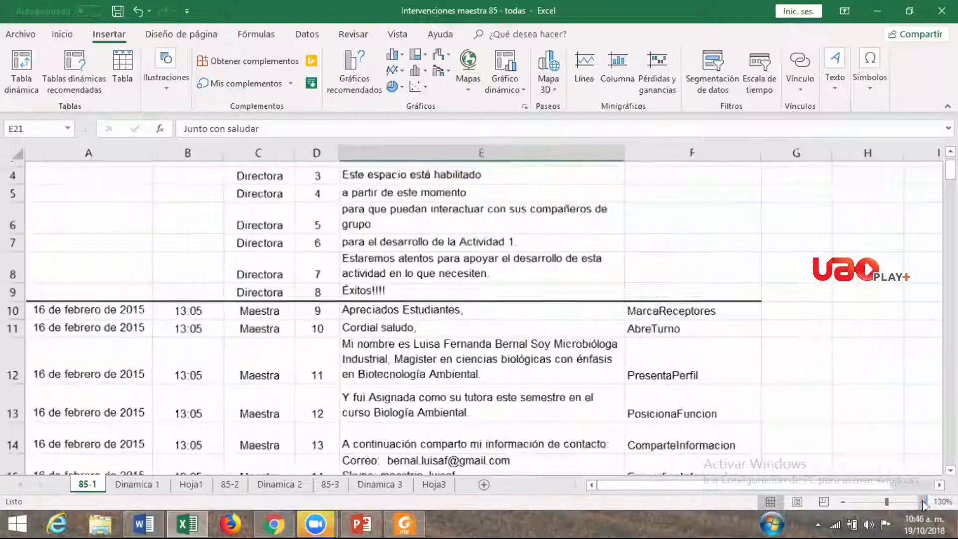
click(922, 501)
click(922, 501)
scroll(786, 392, up, 2)
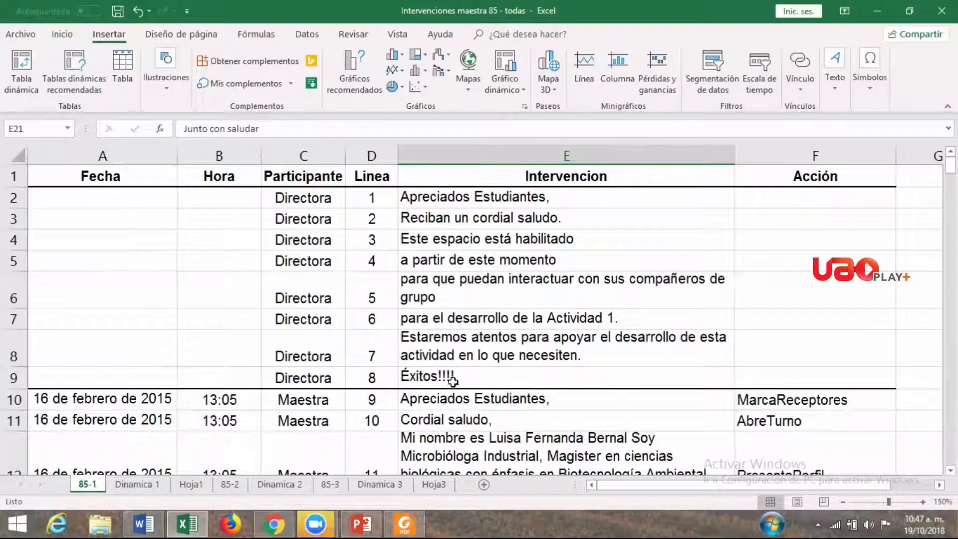
scroll(452, 380, down, 3)
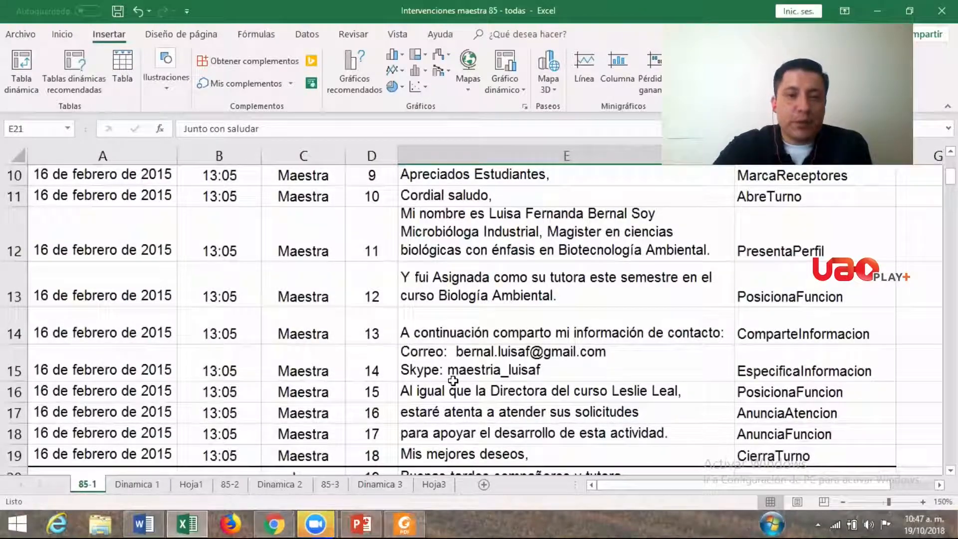
scroll(452, 381, down, 4)
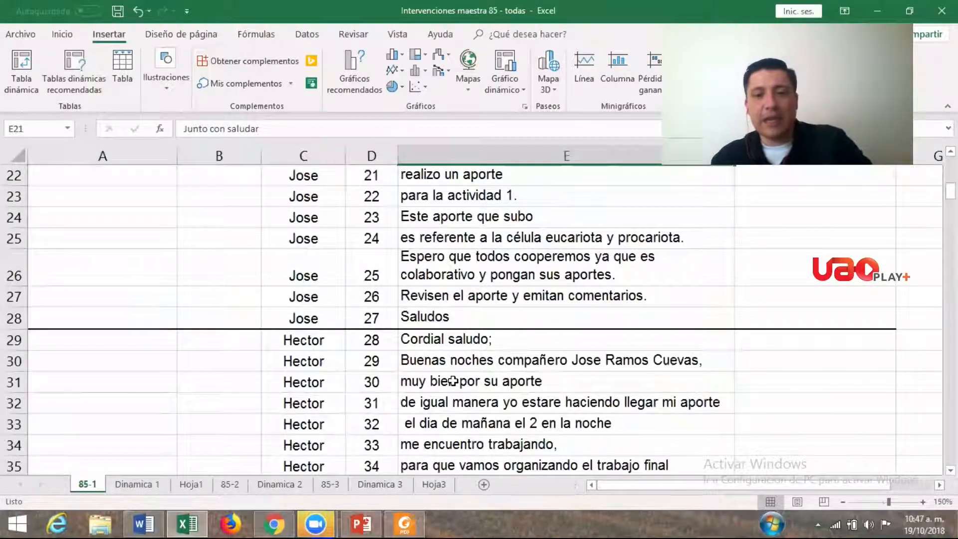
scroll(453, 382, up, 2)
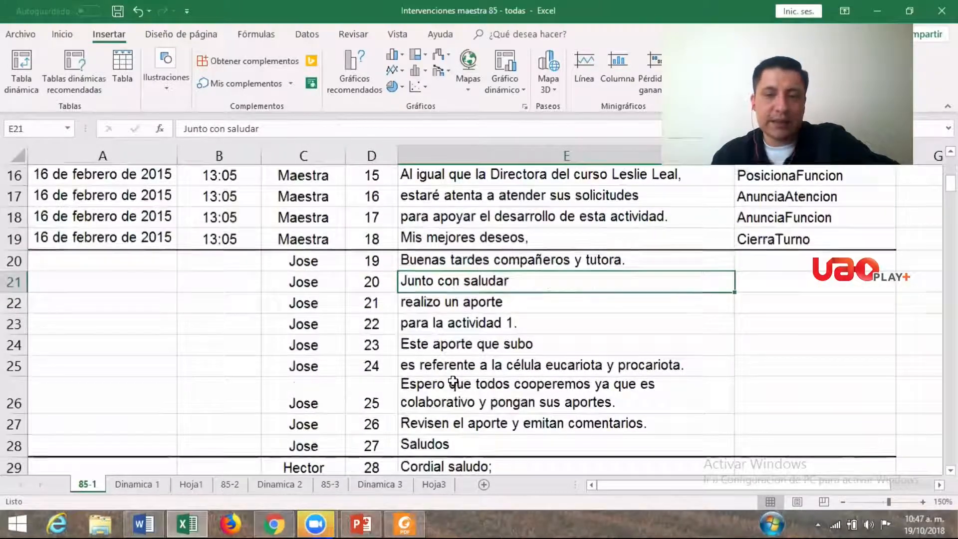
scroll(452, 381, up, 1)
scroll(452, 381, down, 1)
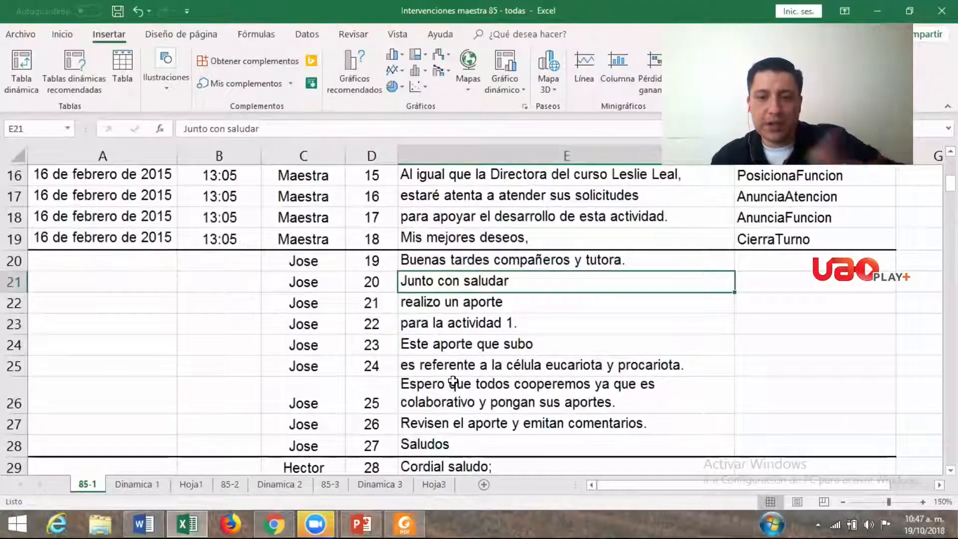
scroll(453, 381, down, 1)
scroll(452, 381, down, 1)
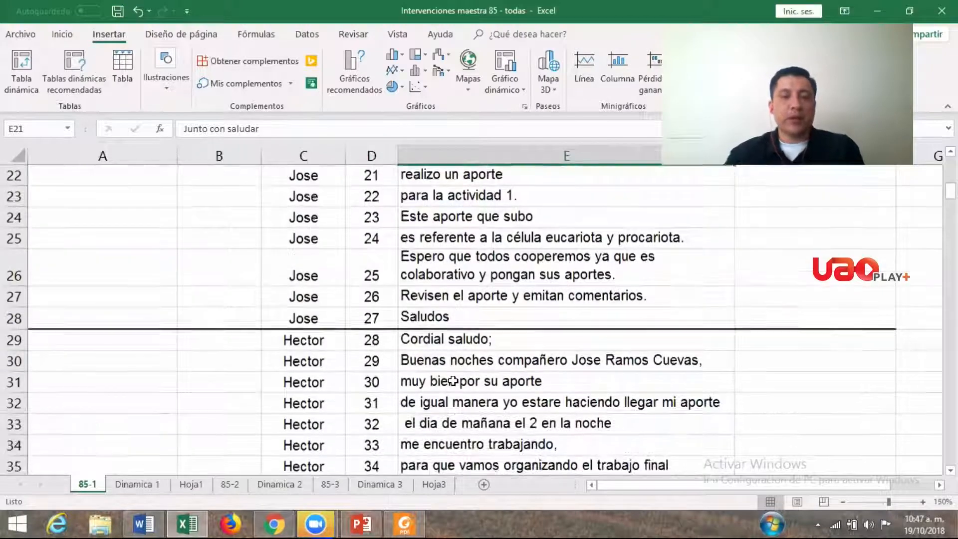
scroll(453, 381, down, 2)
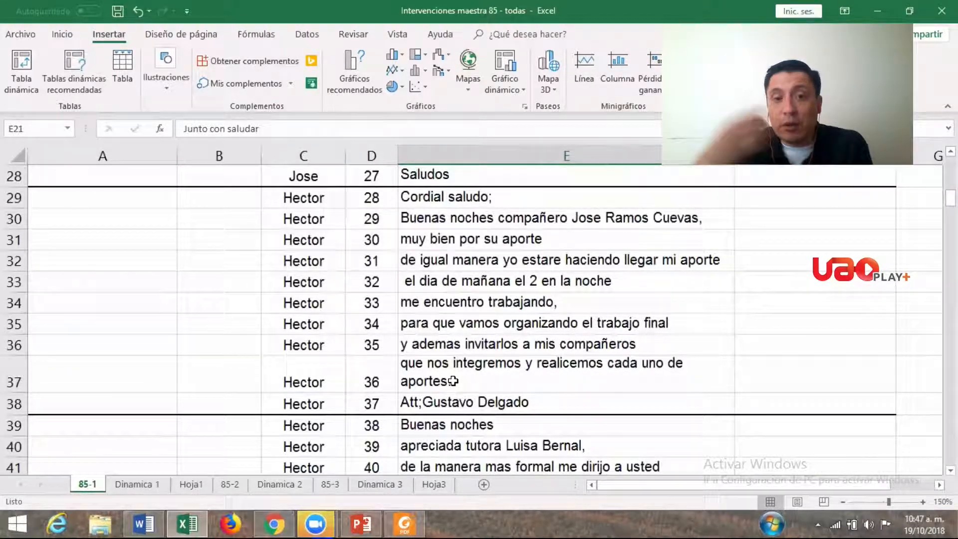
Step: Switch to Foxit Reader and review the original student forum posts on page 3 of Grupo 85.pdf
click(404, 524)
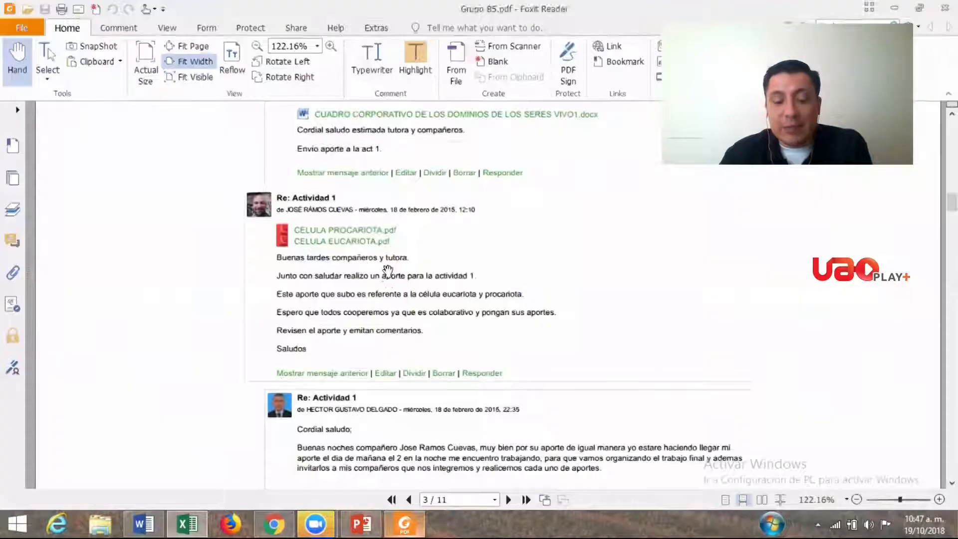
scroll(389, 265, down, 2)
scroll(389, 264, down, 2)
scroll(390, 279, down, 10)
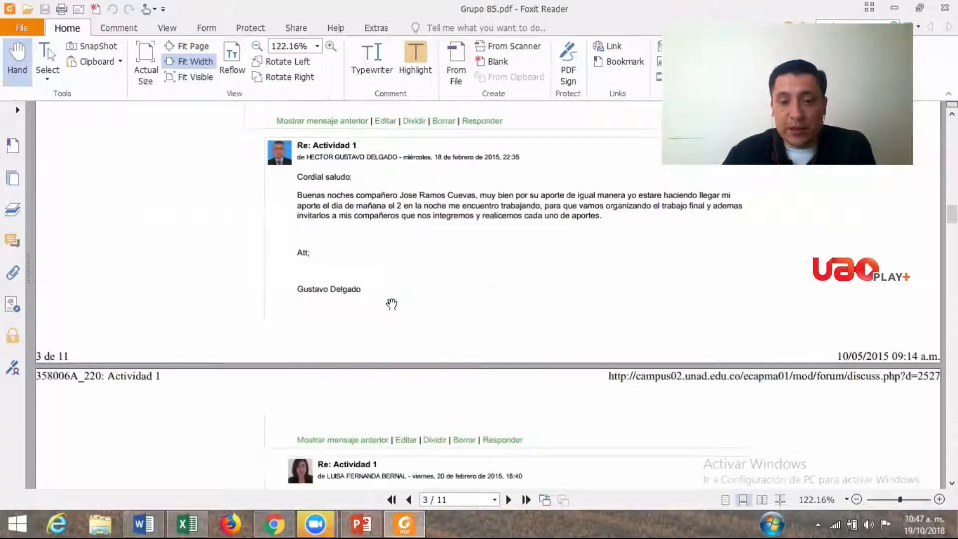
Step: Switch to Word and examine the line-numbered forum transcript in Foro Grupo 85 Actividad 1 Lineal, including its highlighted lines
click(192, 525)
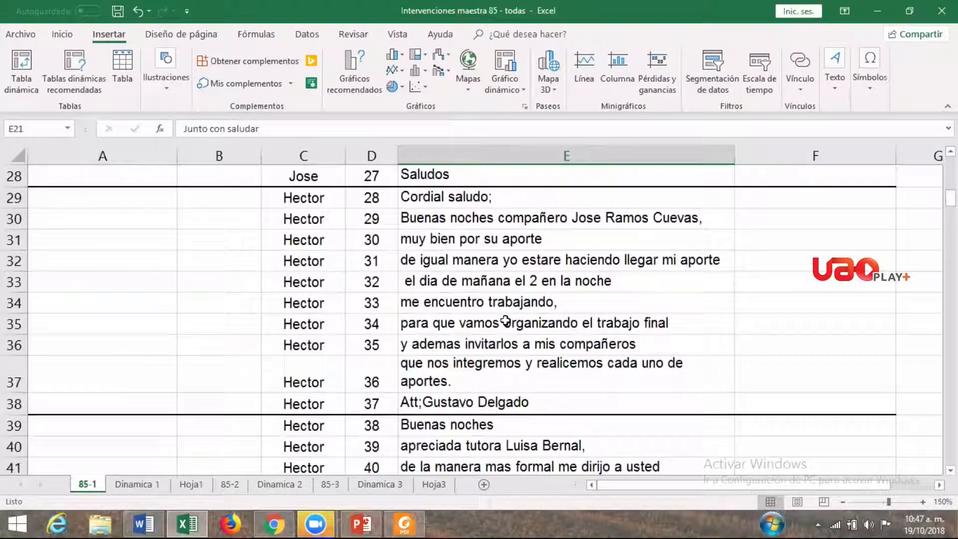
click(185, 532)
click(187, 526)
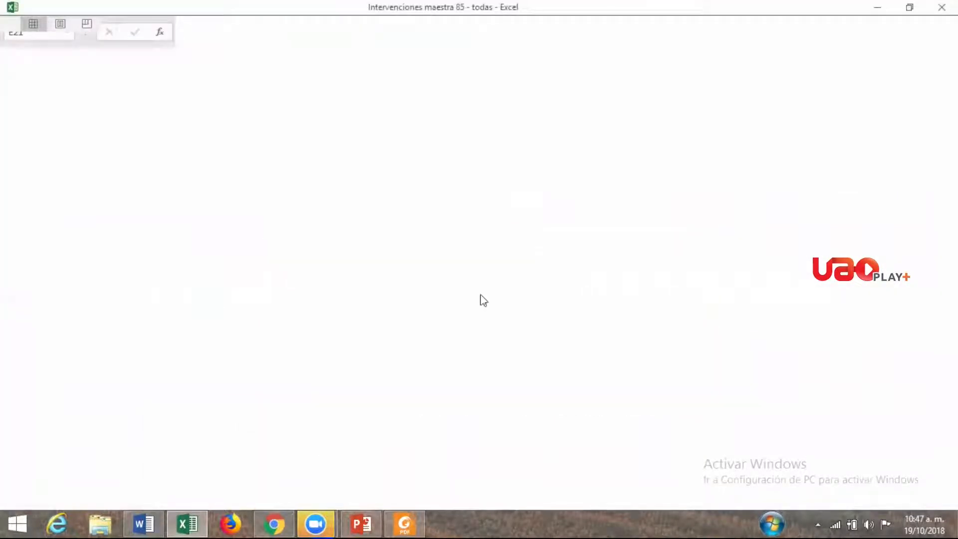
scroll(482, 293, down, 2)
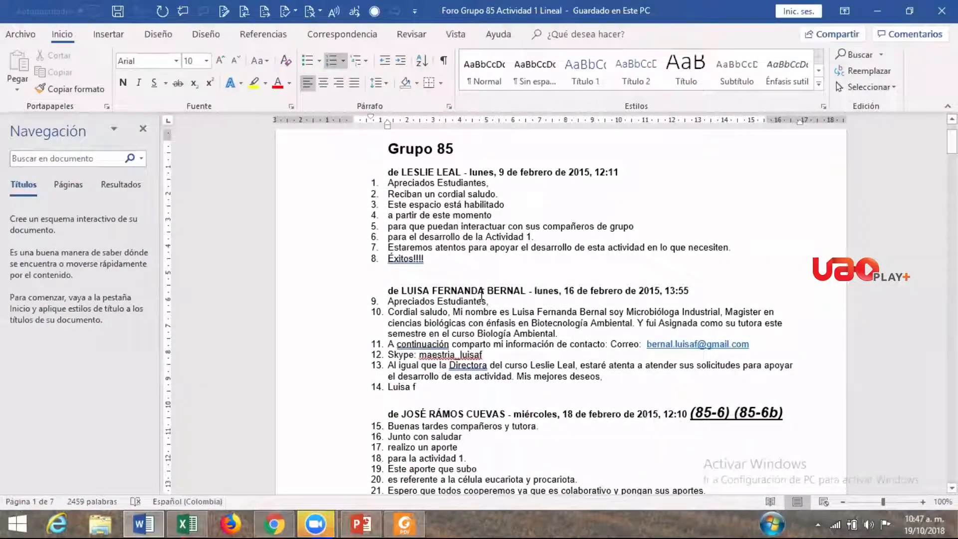
scroll(493, 284, down, 5)
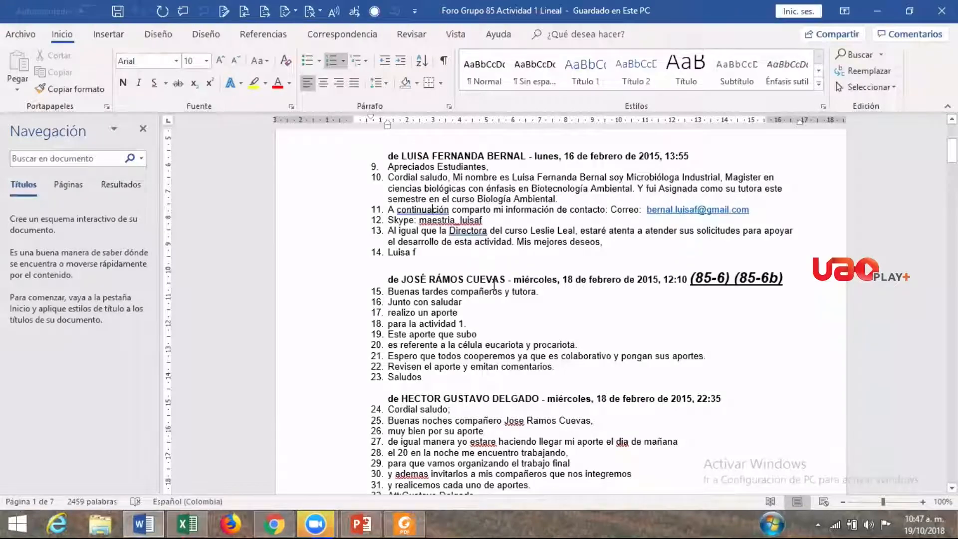
scroll(494, 283, down, 3)
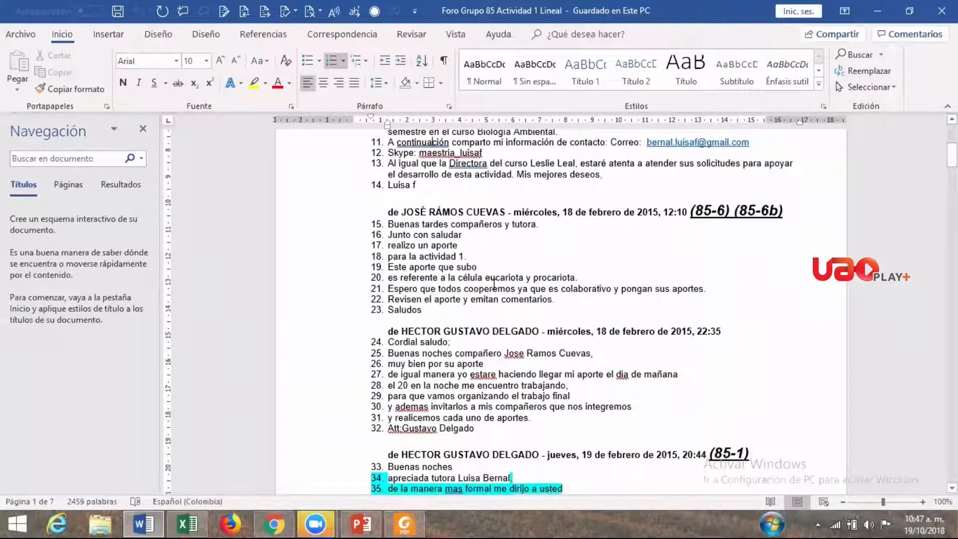
scroll(494, 283, down, 3)
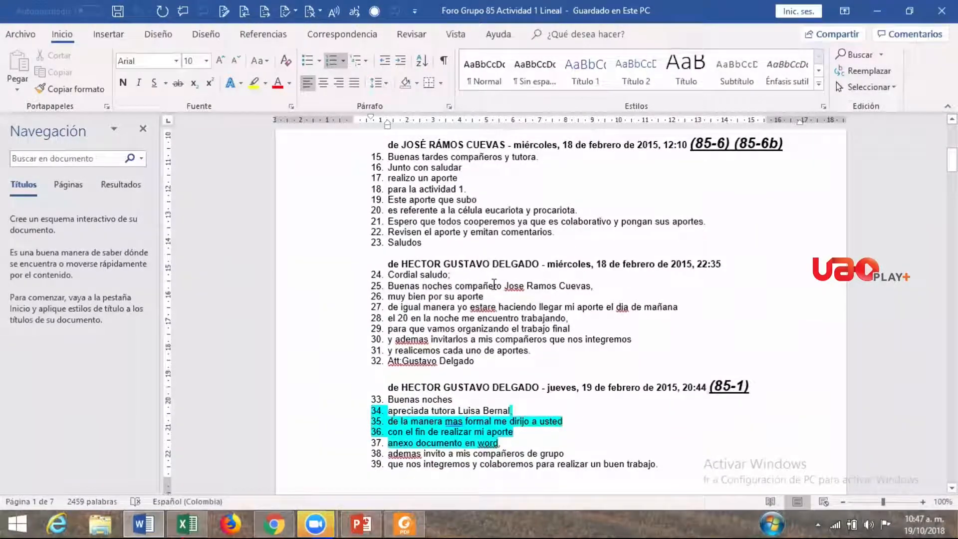
scroll(494, 283, down, 3)
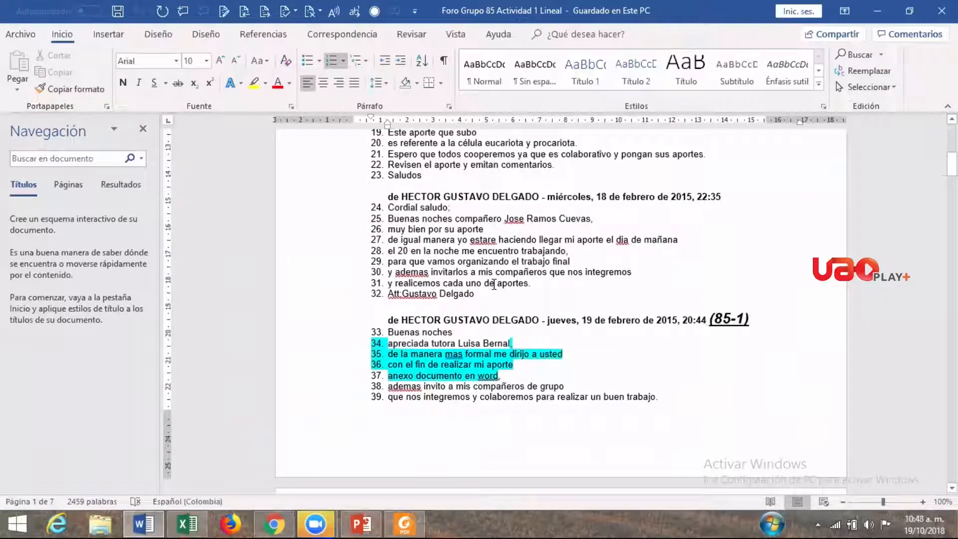
scroll(494, 283, down, 9)
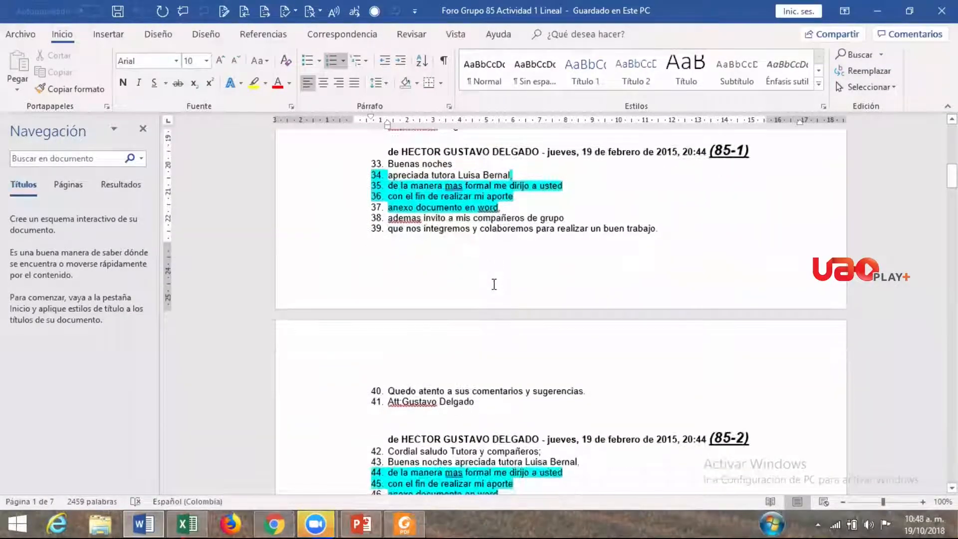
scroll(494, 284, down, 4)
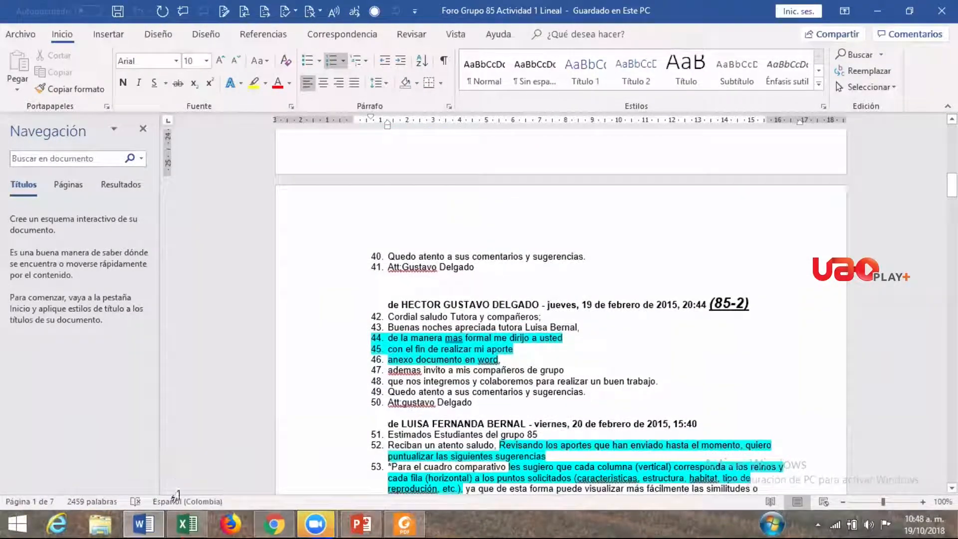
Step: Switch back to the Excel workbook and show sheet 85-1 from its header row at 100% zoom
click(188, 525)
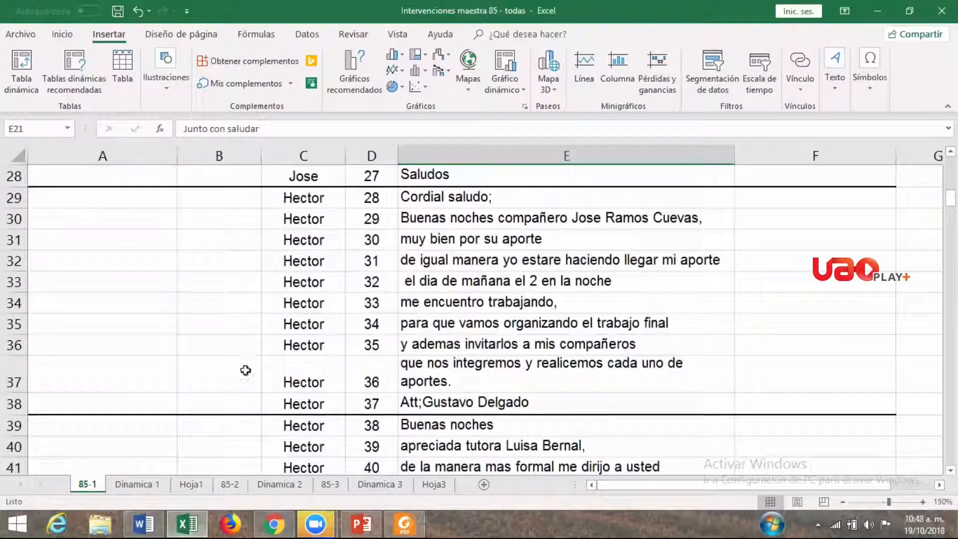
scroll(420, 337, down, 3)
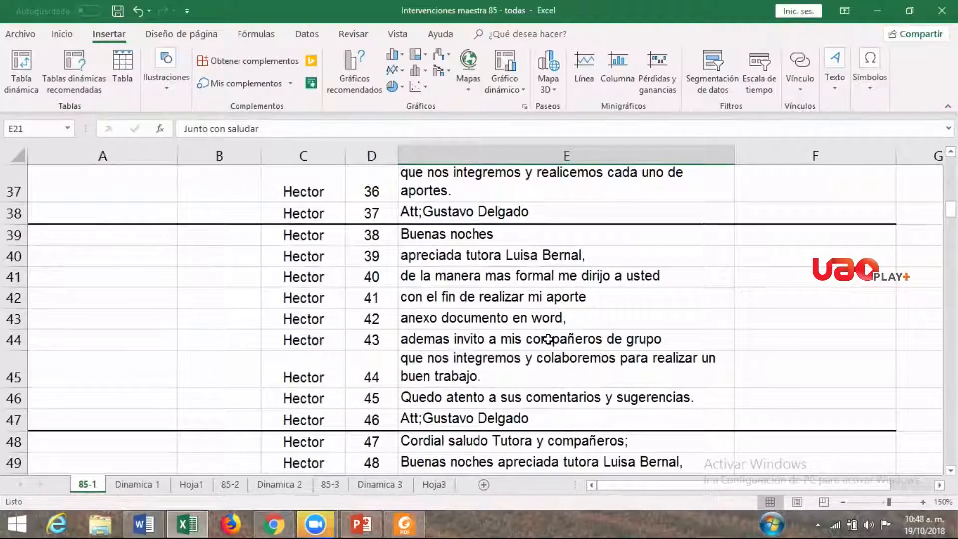
scroll(424, 325, up, 12)
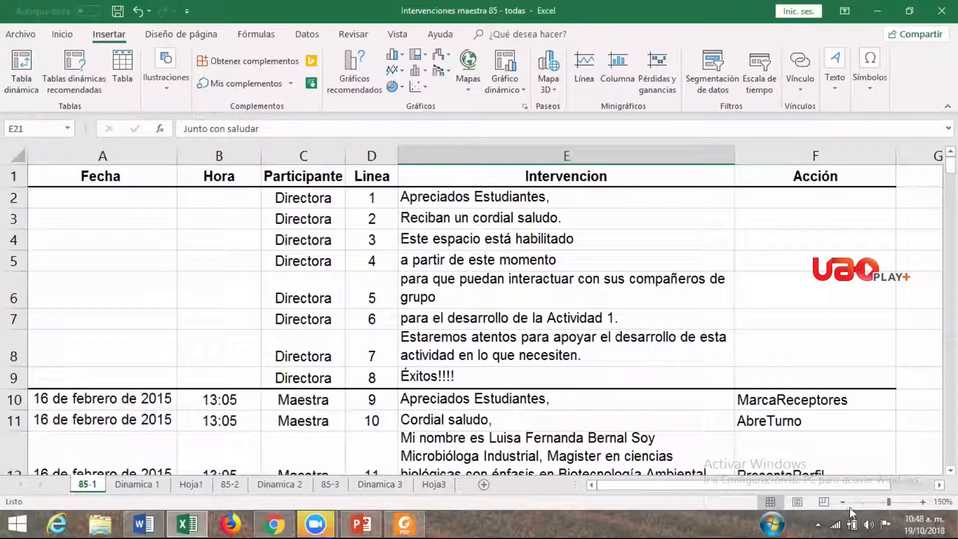
click(843, 501)
click(843, 502)
click(843, 502)
click(843, 502)
click(843, 502)
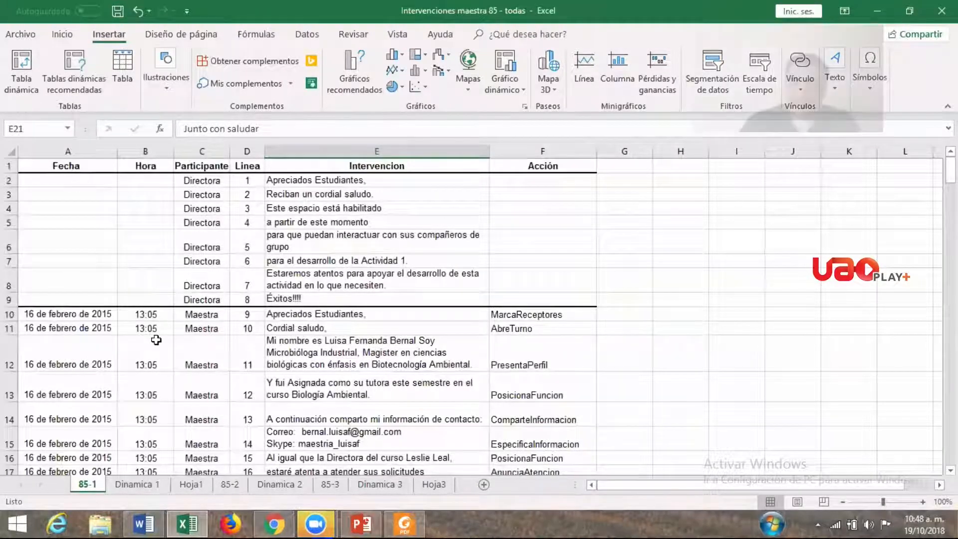
Step: Create a pivot table on a new worksheet from the range A1:F252 of sheet 85-1
click(93, 166)
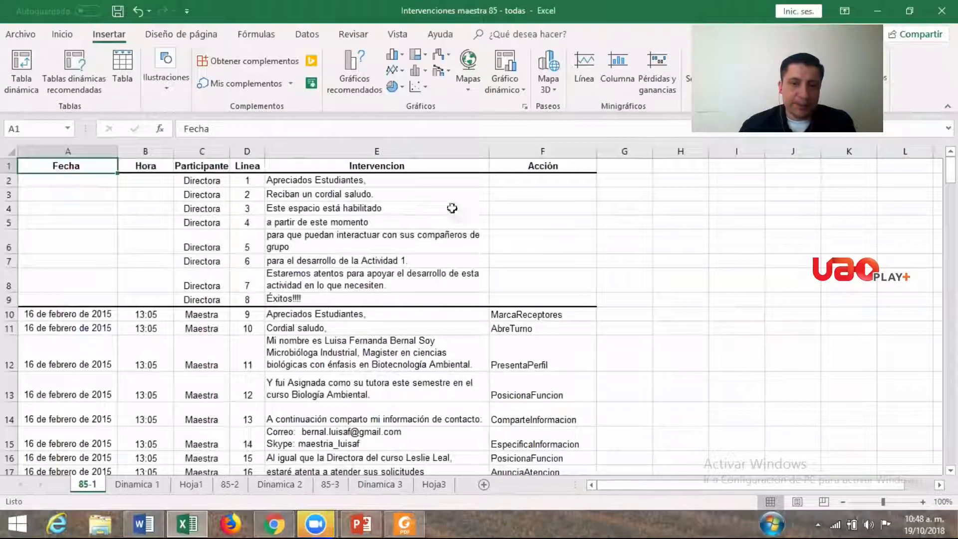
drag(74, 166, 546, 421)
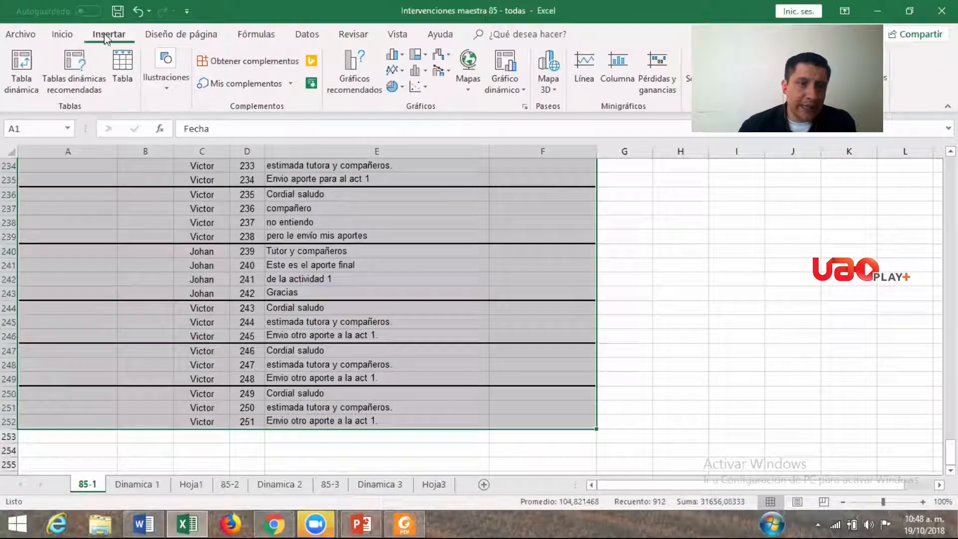
click(15, 77)
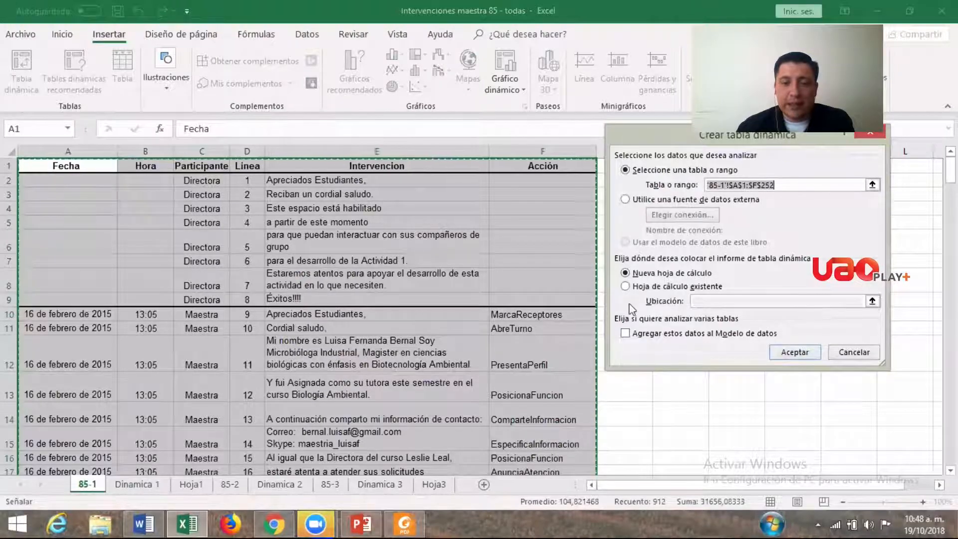
click(795, 355)
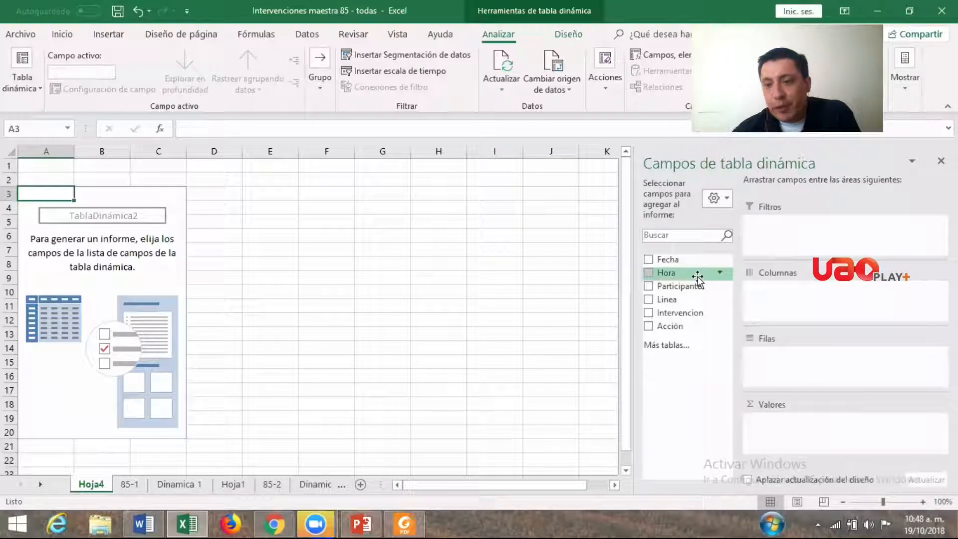
Step: Add Participante, Intervencion and Acción as row fields of the pivot table and slightly narrow the field pane
click(649, 287)
click(648, 314)
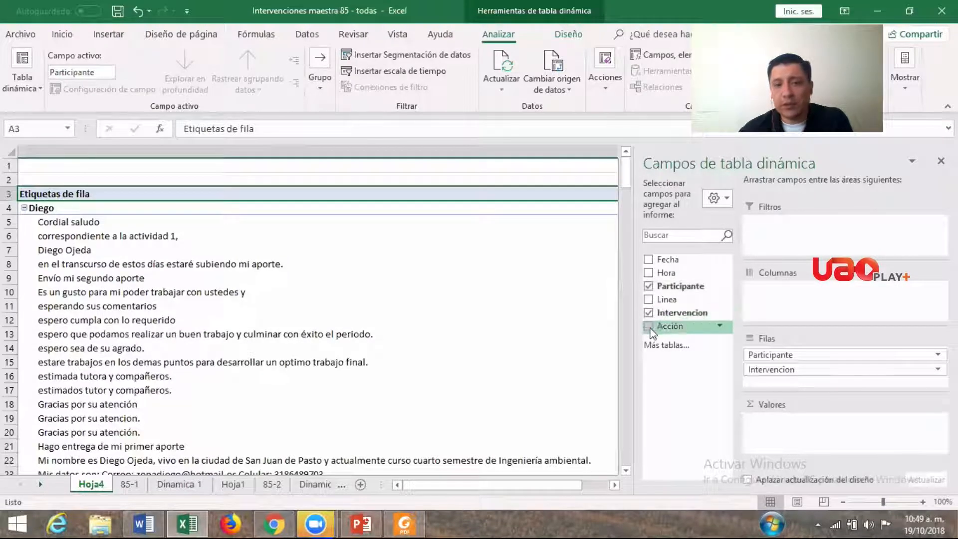
click(648, 327)
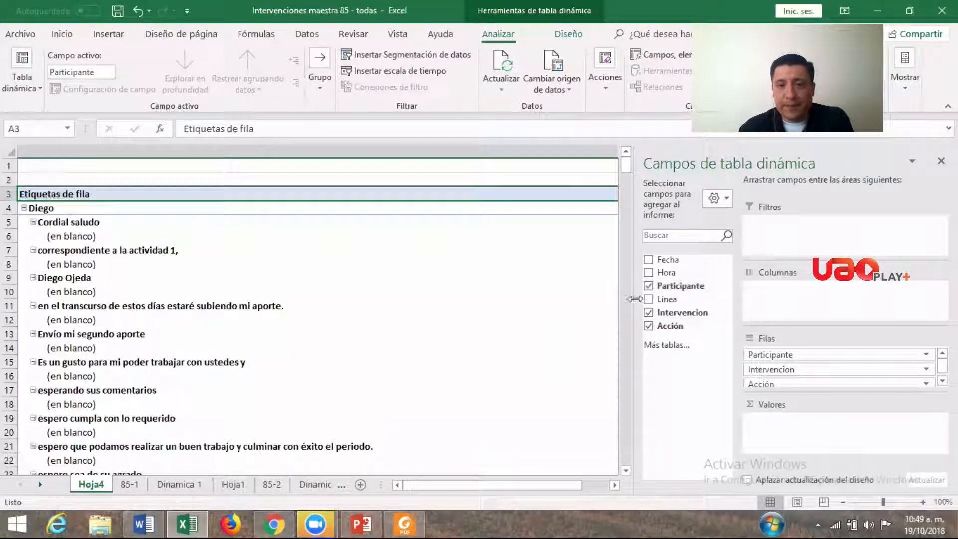
drag(633, 299, 643, 299)
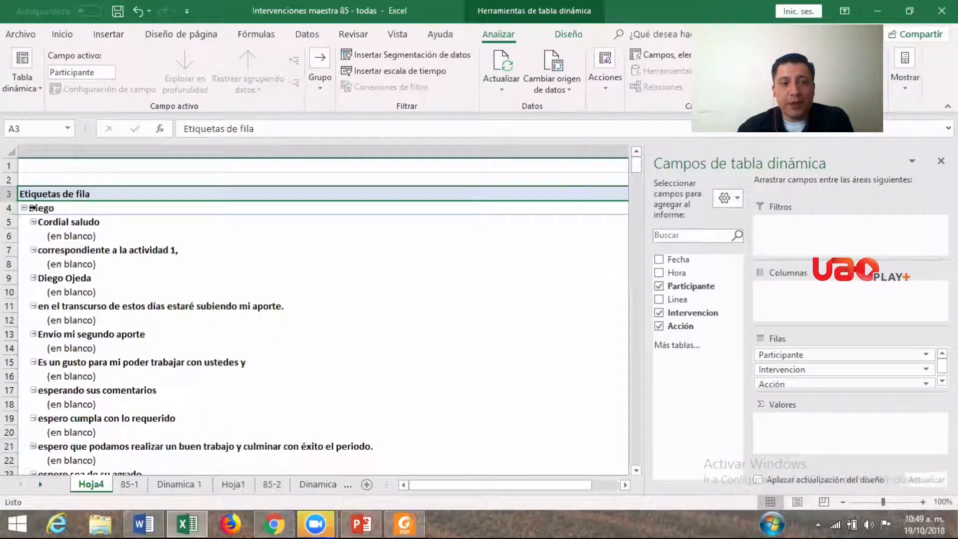
Step: Examine the first participant's interventions in the pivot table, collapsing and re-expanding the Cordial saludo entry
double_click(79, 222)
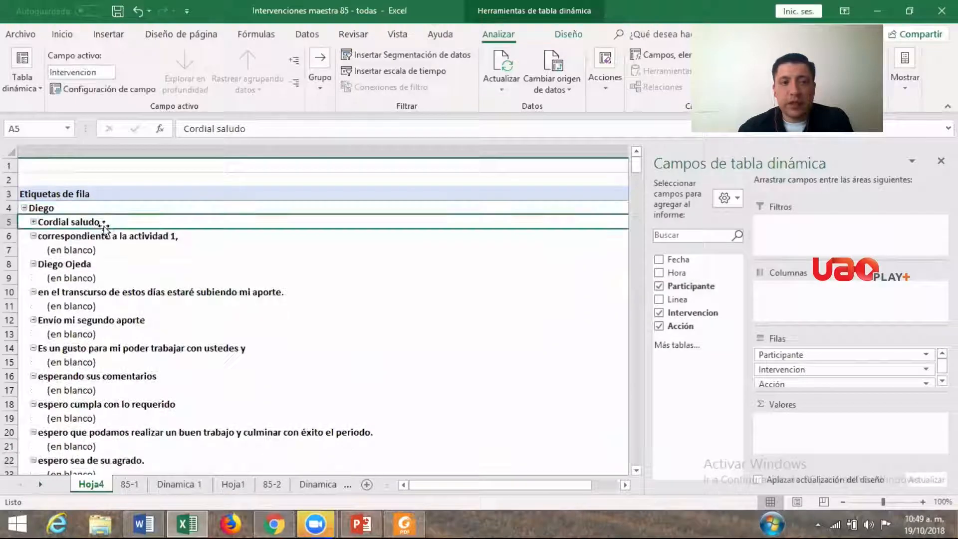
click(33, 222)
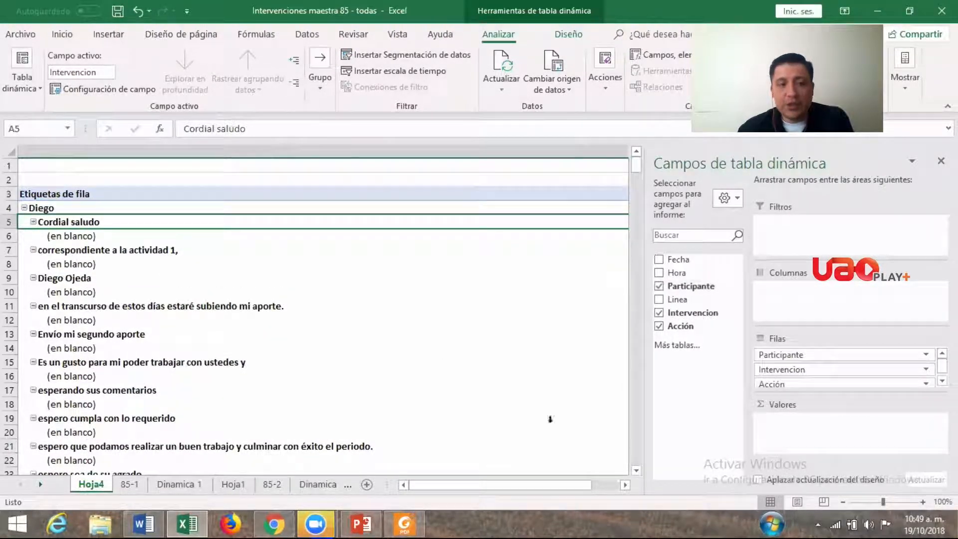
click(80, 367)
scroll(110, 359, down, 9)
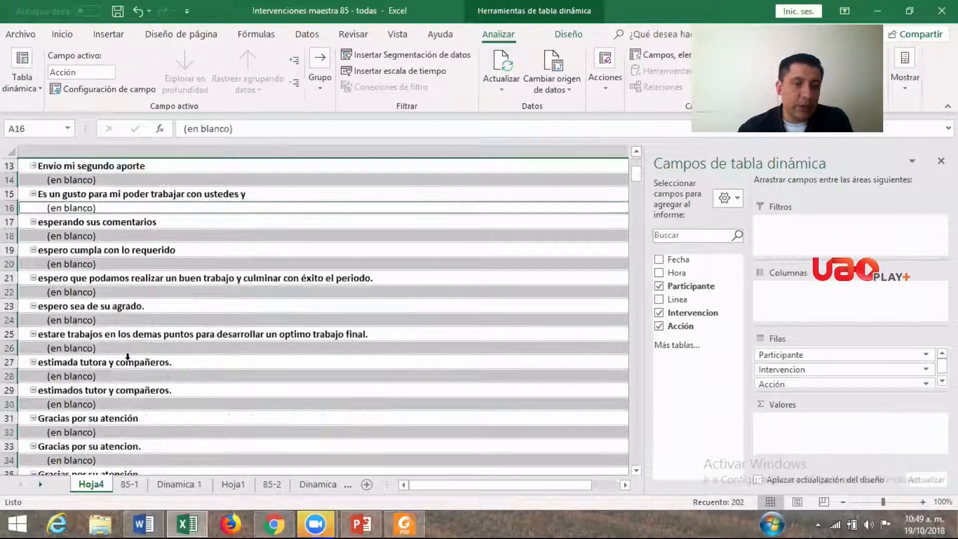
scroll(127, 355, down, 3)
click(91, 320)
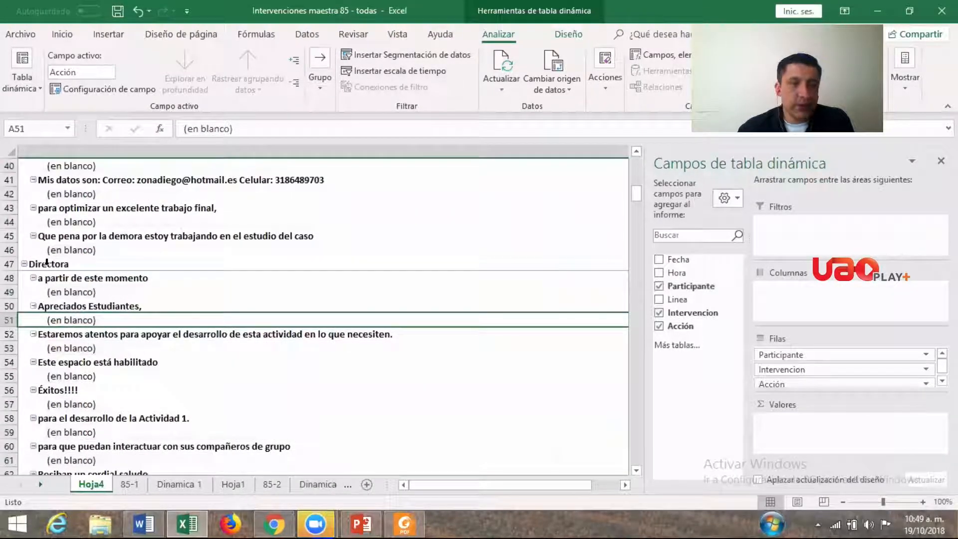
Step: Review the remaining participant groups from Directora down to Maestra, including the action code beneath the teacher's first intervention
click(80, 266)
scroll(114, 296, down, 4)
scroll(114, 296, down, 3)
click(59, 202)
scroll(116, 318, down, 3)
scroll(116, 319, down, 20)
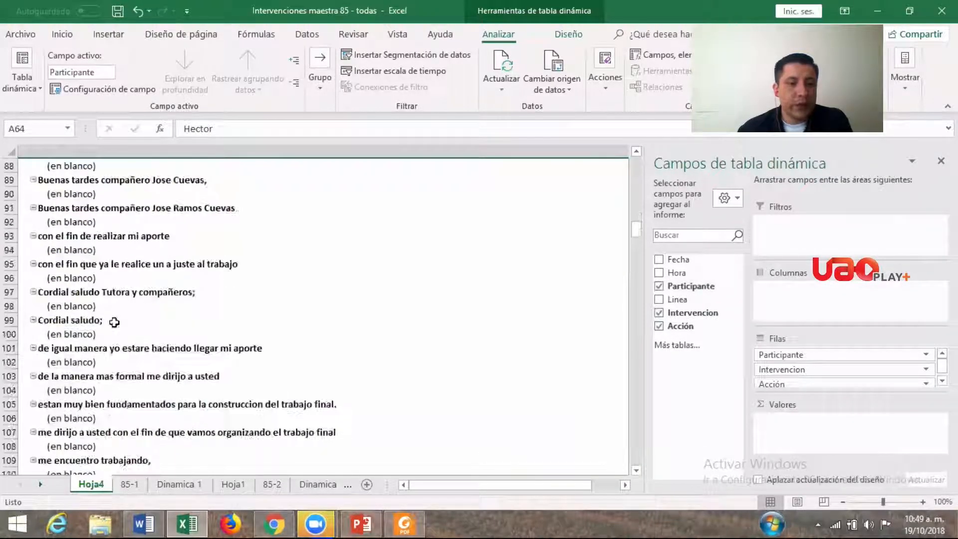
scroll(88, 334, down, 2)
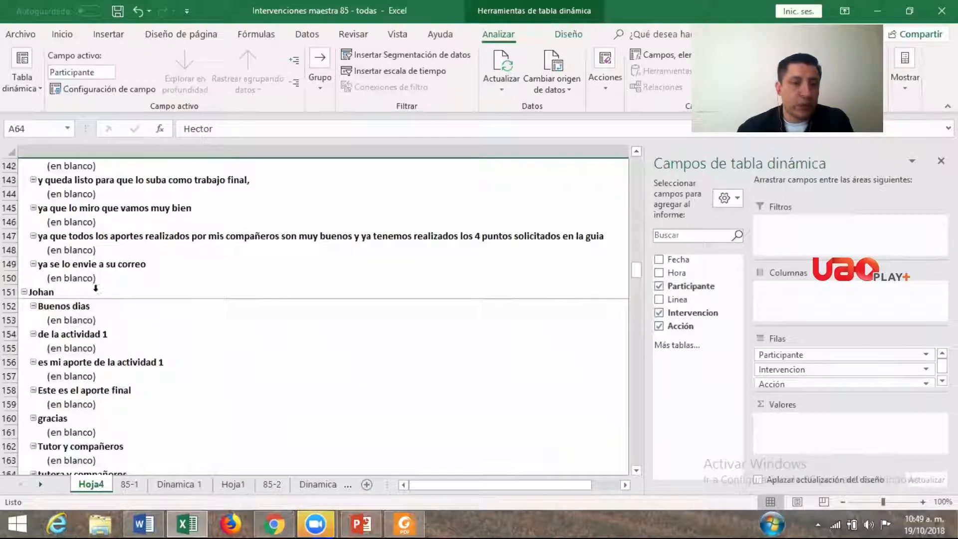
click(95, 292)
scroll(130, 319, down, 6)
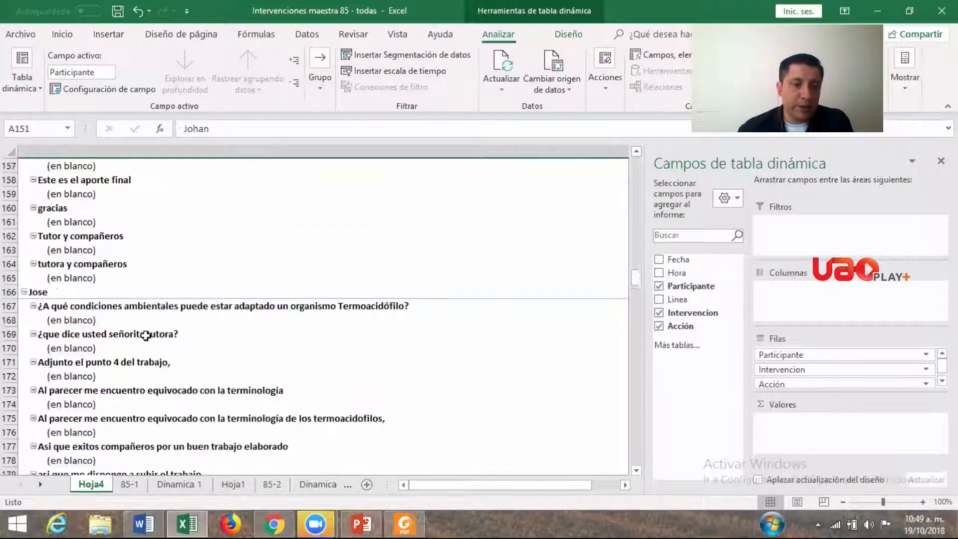
click(55, 252)
scroll(151, 305, down, 20)
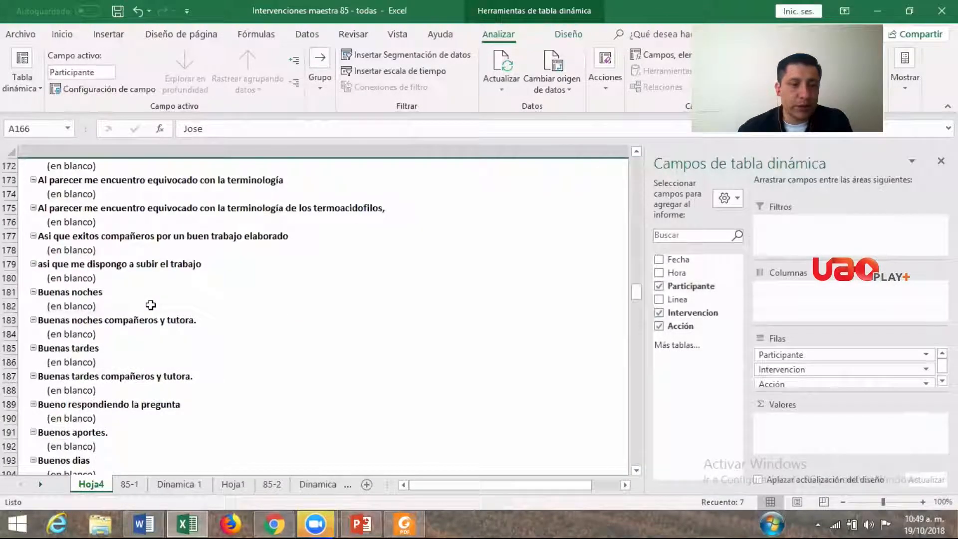
scroll(150, 305, down, 20)
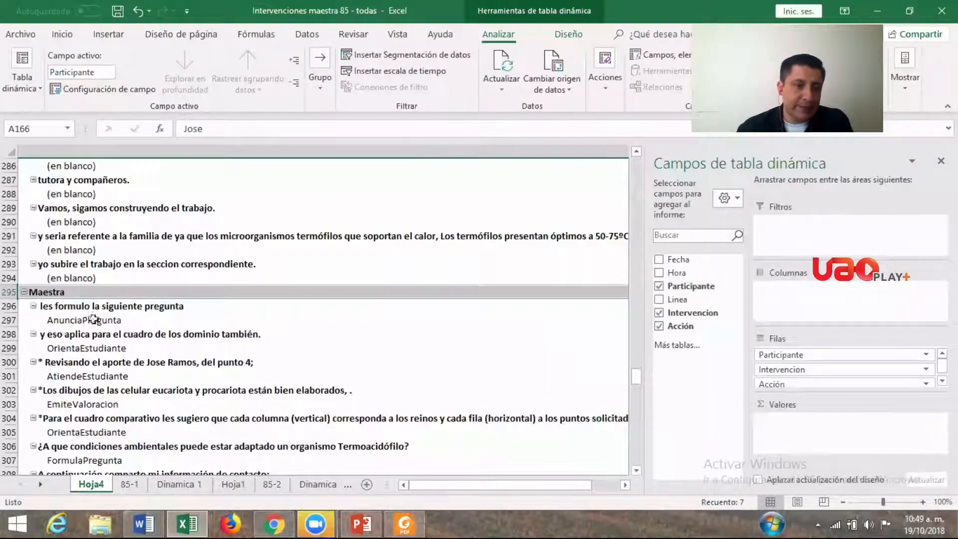
click(84, 320)
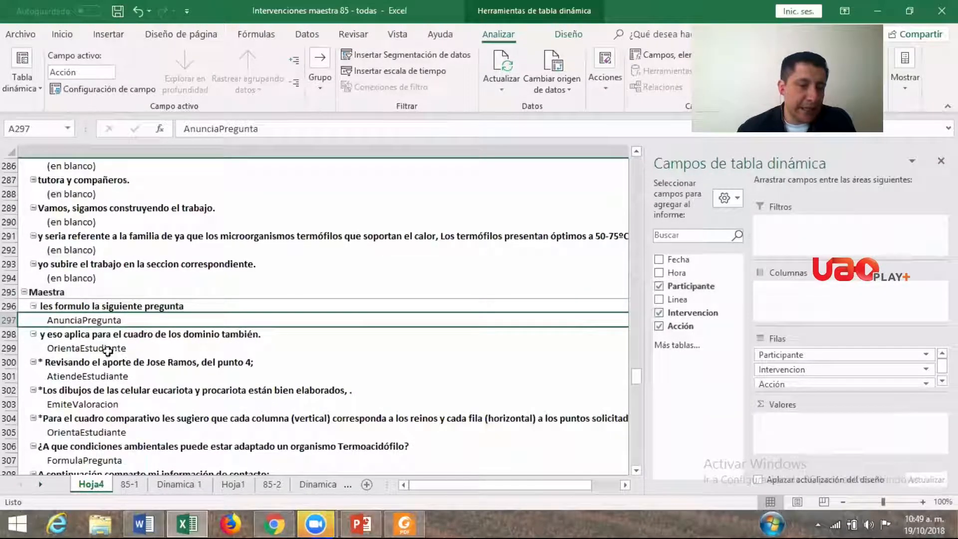
scroll(122, 338, down, 1)
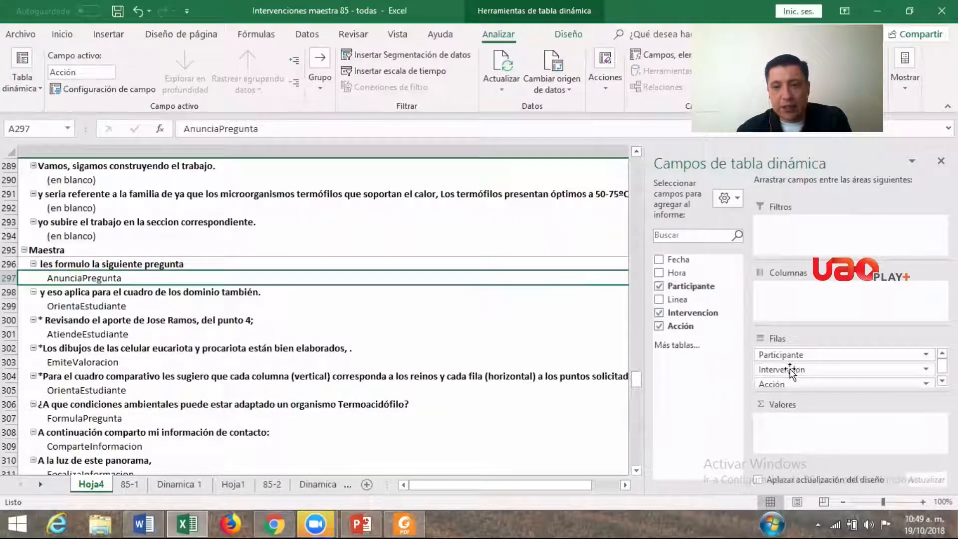
Step: Reorder the pivot table's row fields so that Acción comes before Intervencion
drag(784, 372, 780, 364)
drag(782, 361, 781, 362)
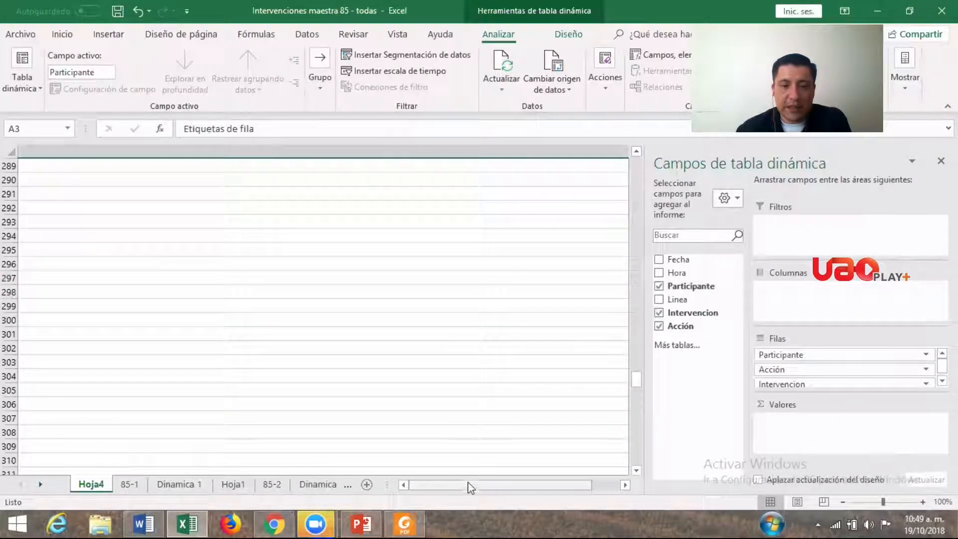
scroll(336, 300, up, 17)
scroll(336, 300, up, 20)
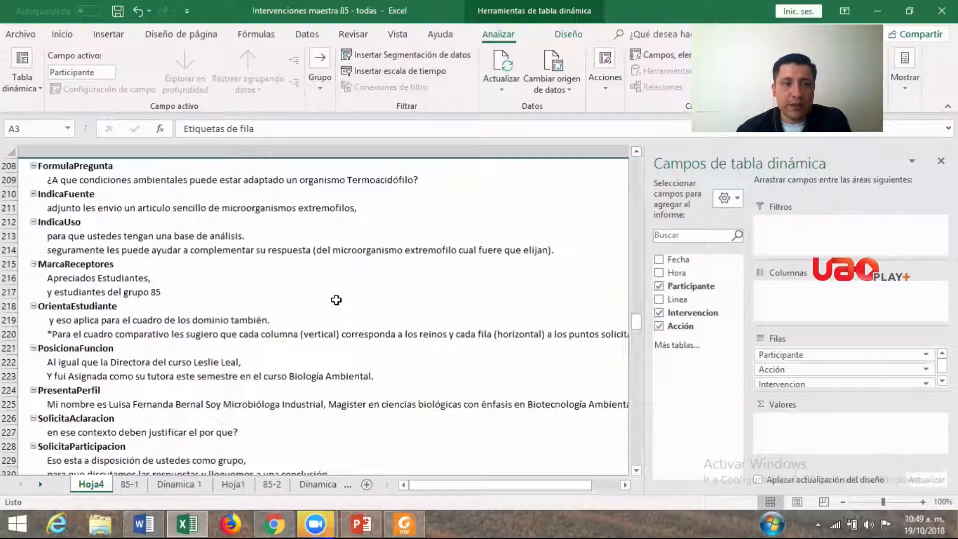
Step: Examine the Maestra interventions grouped under the AbreTurno, AclaraContenido and AnunciaAtencion actions
scroll(337, 305, down, 8)
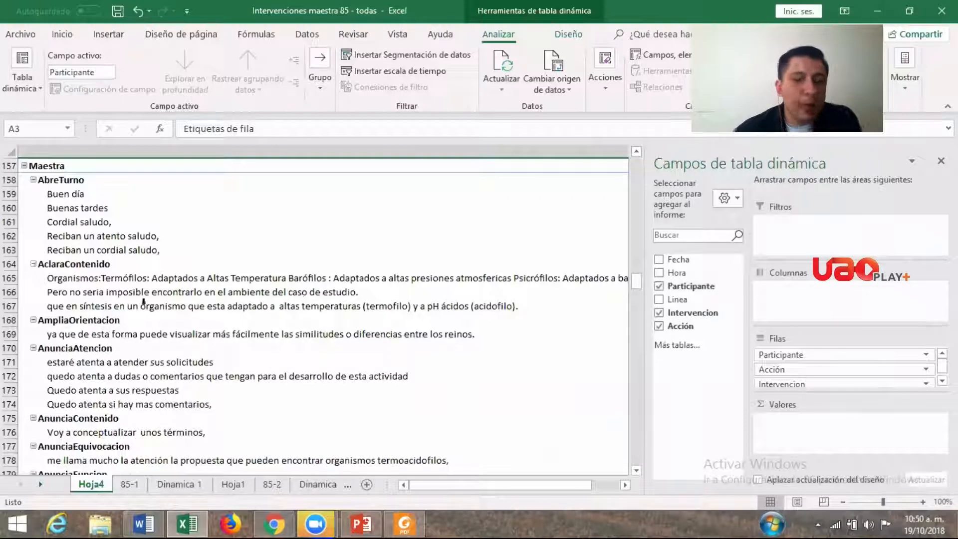
click(64, 180)
click(67, 194)
drag(67, 194, 67, 249)
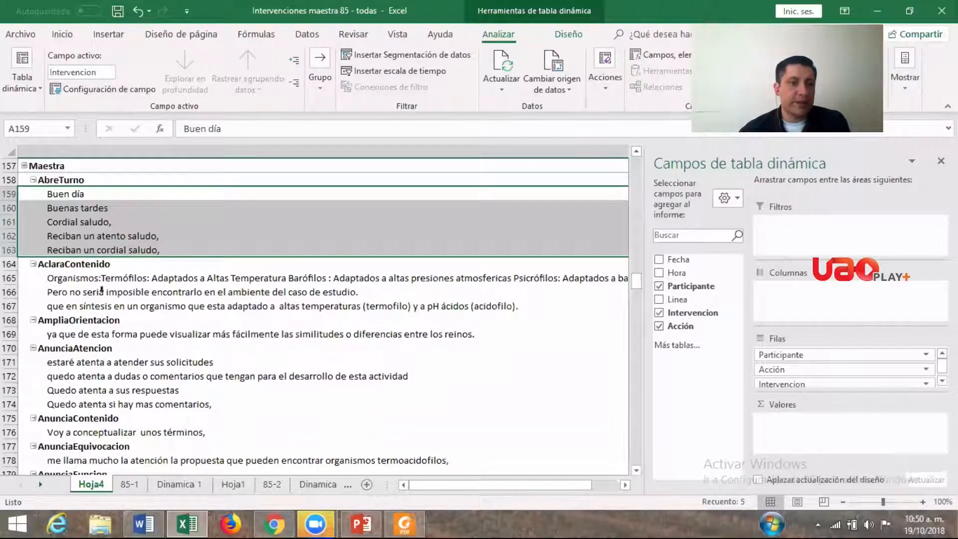
click(70, 264)
drag(84, 278, 86, 305)
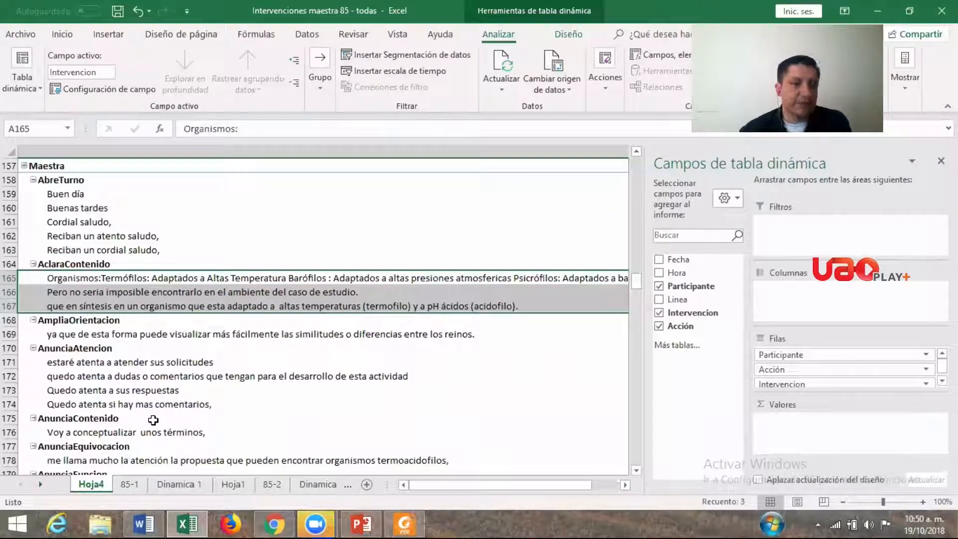
drag(88, 362, 86, 405)
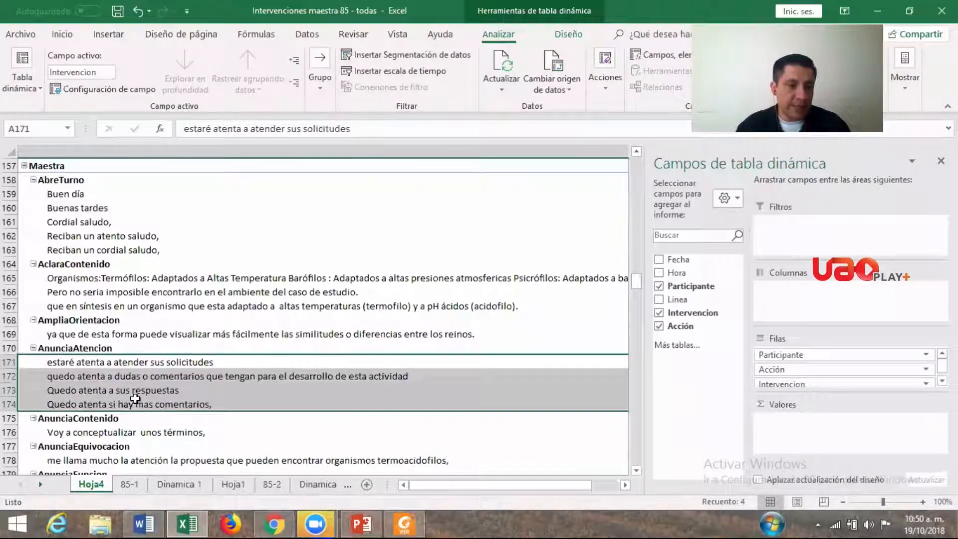
Step: Look over the further Maestra actions from AnunciaContenido to CierraTurno, and return to the Maestra heading
scroll(135, 398, down, 2)
scroll(135, 399, down, 1)
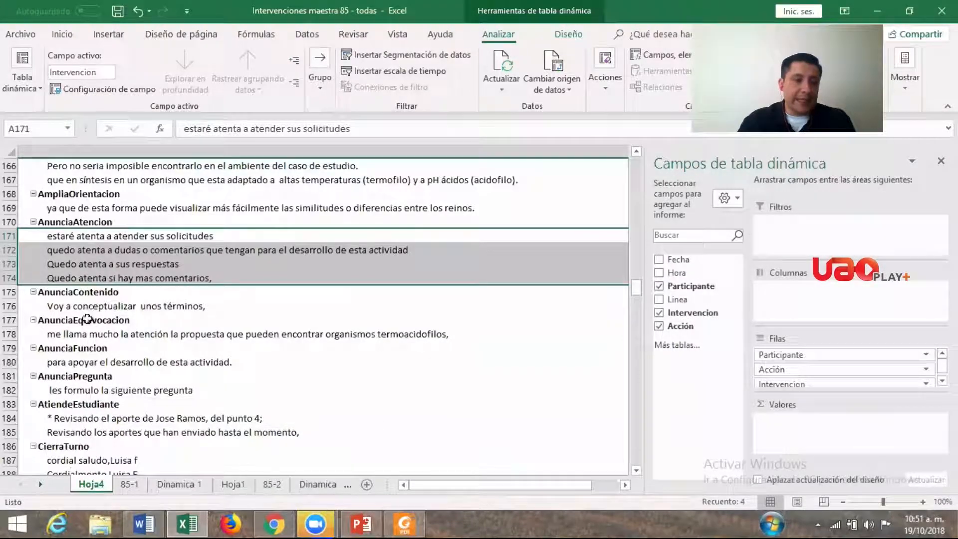
click(132, 338)
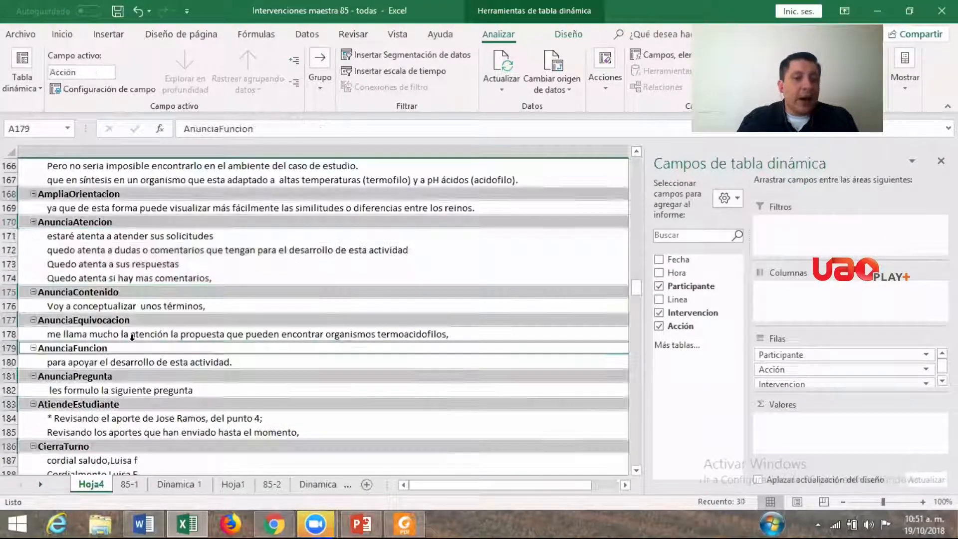
click(166, 270)
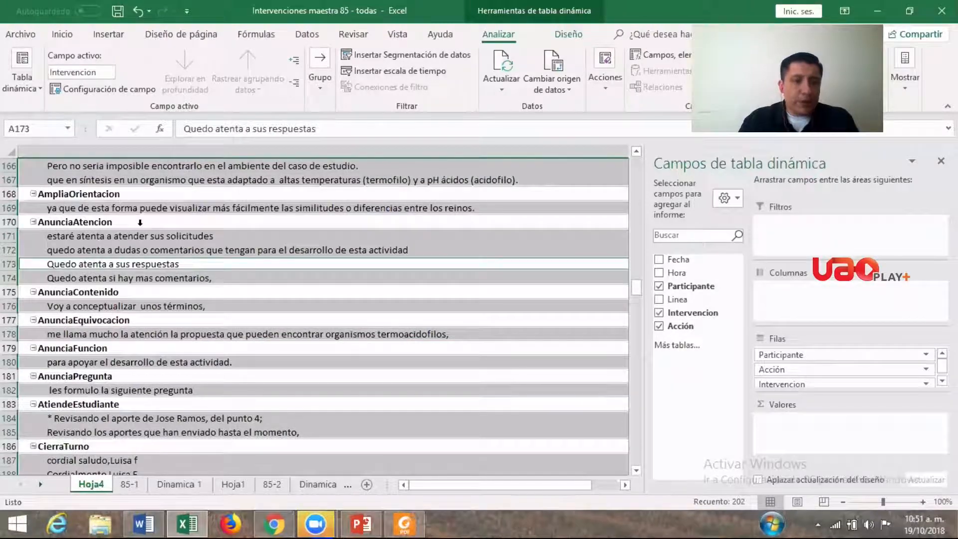
scroll(166, 238, up, 4)
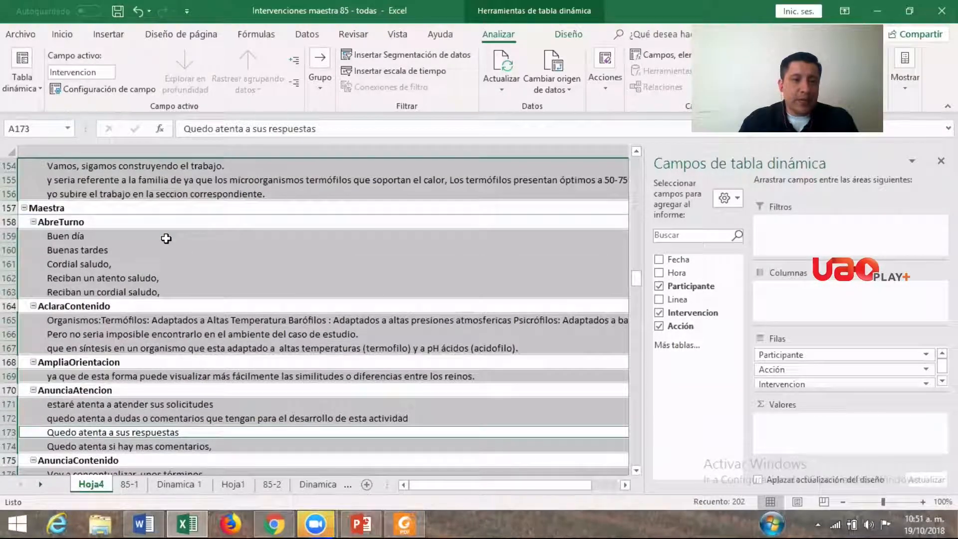
click(144, 208)
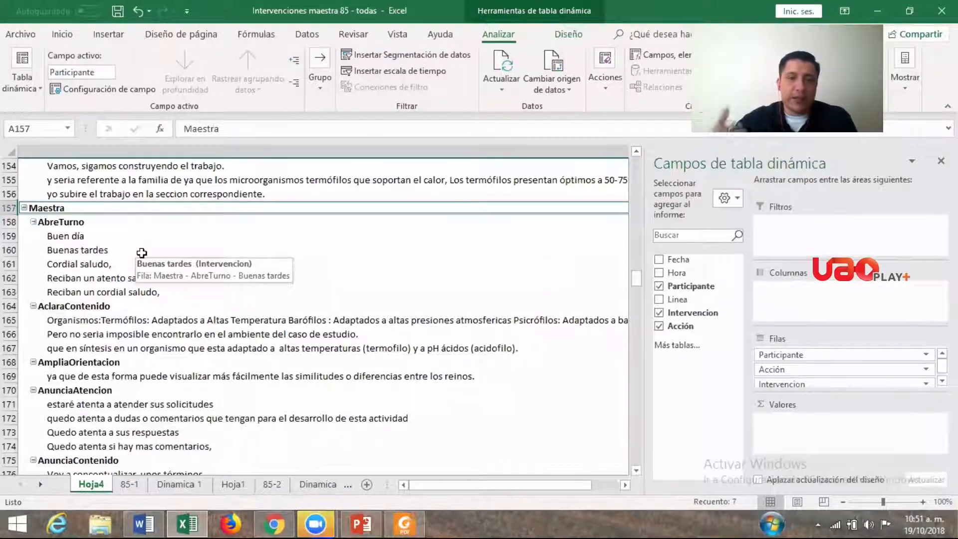
Step: Add Linea to the pivot table as a summed value and as a row field between Acción and Intervencion
click(659, 299)
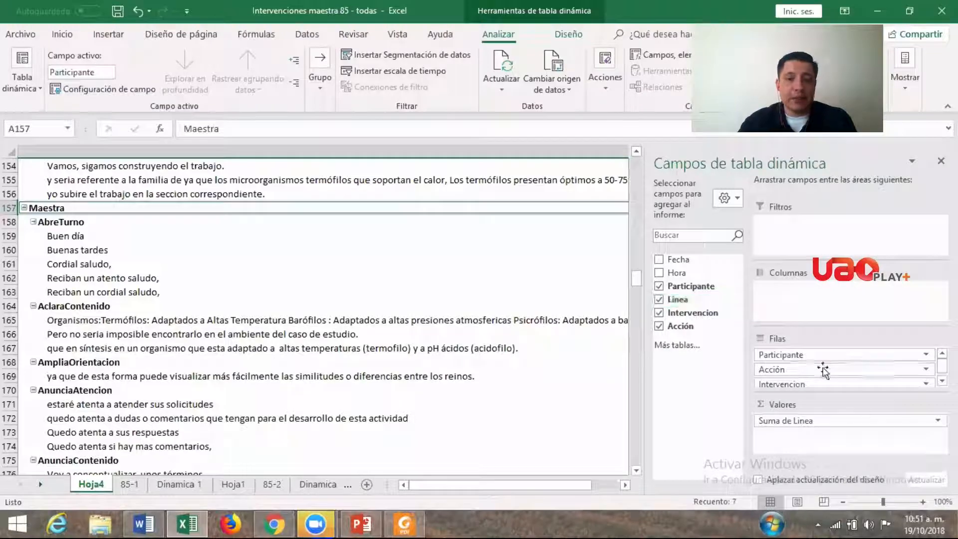
scroll(814, 382, down, 1)
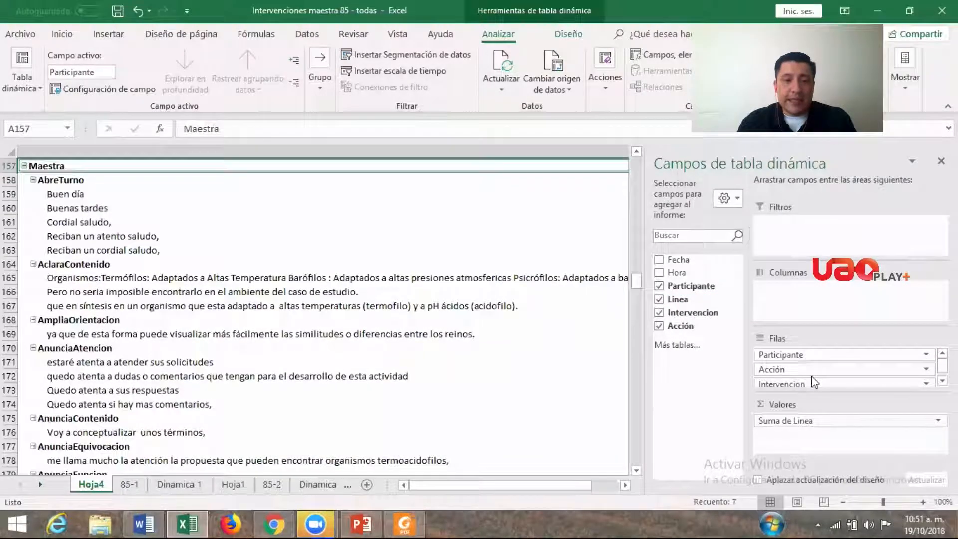
scroll(818, 379, down, 1)
click(942, 380)
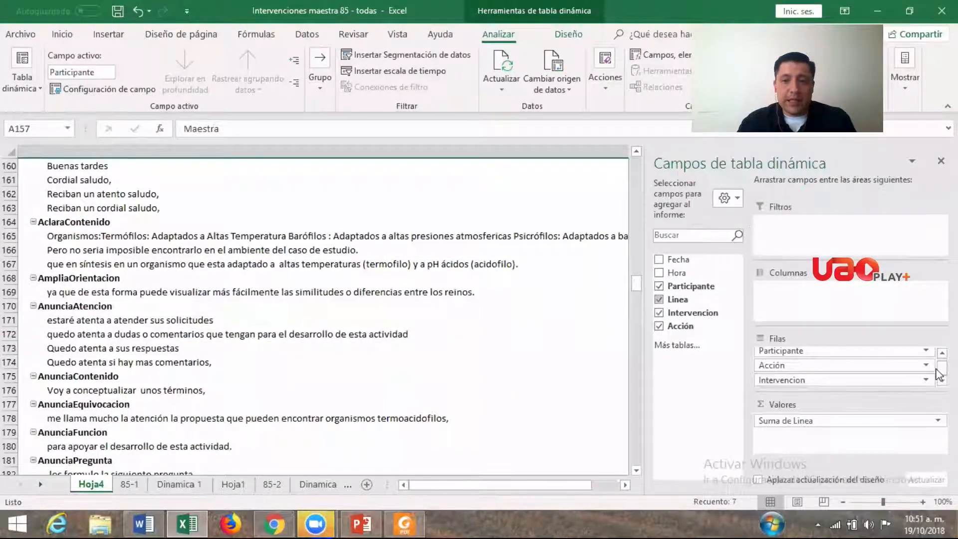
click(941, 355)
click(940, 379)
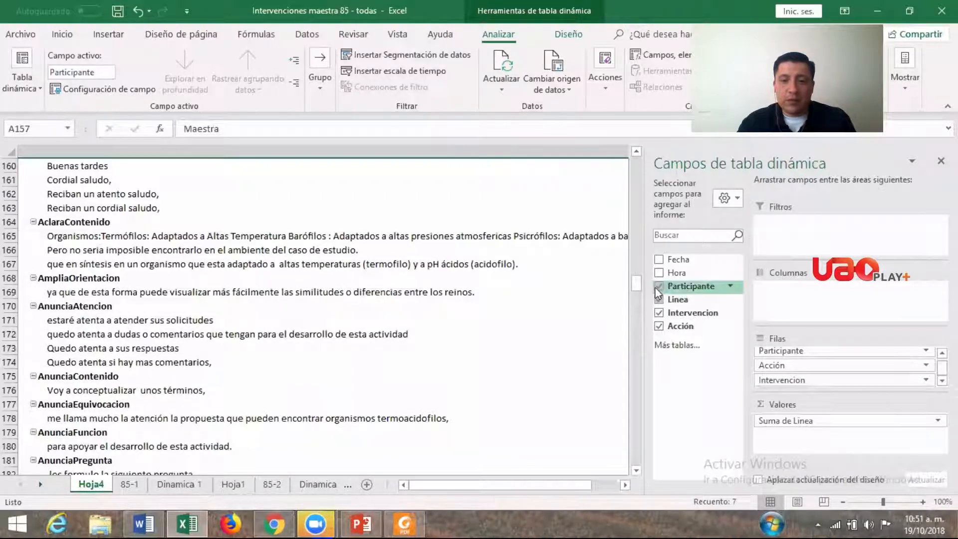
drag(679, 299, 792, 373)
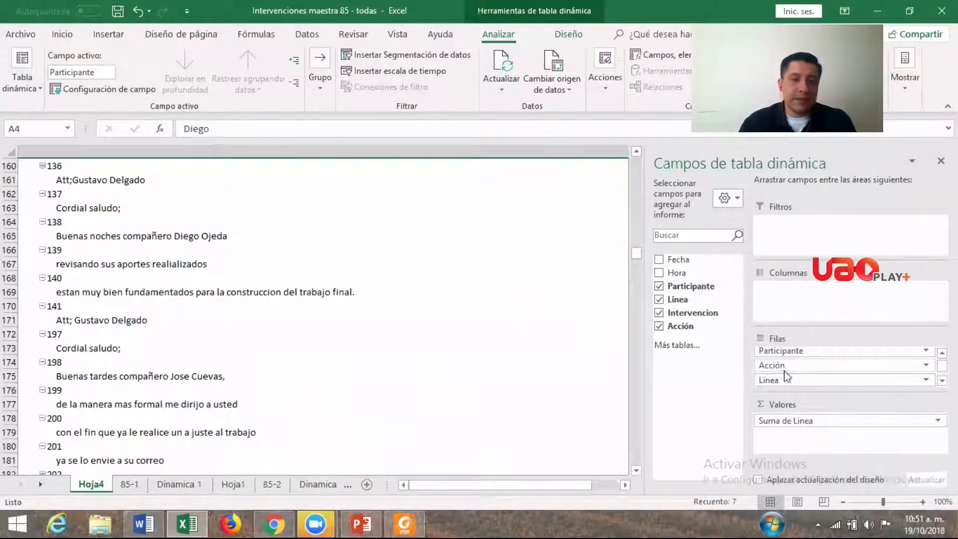
click(805, 361)
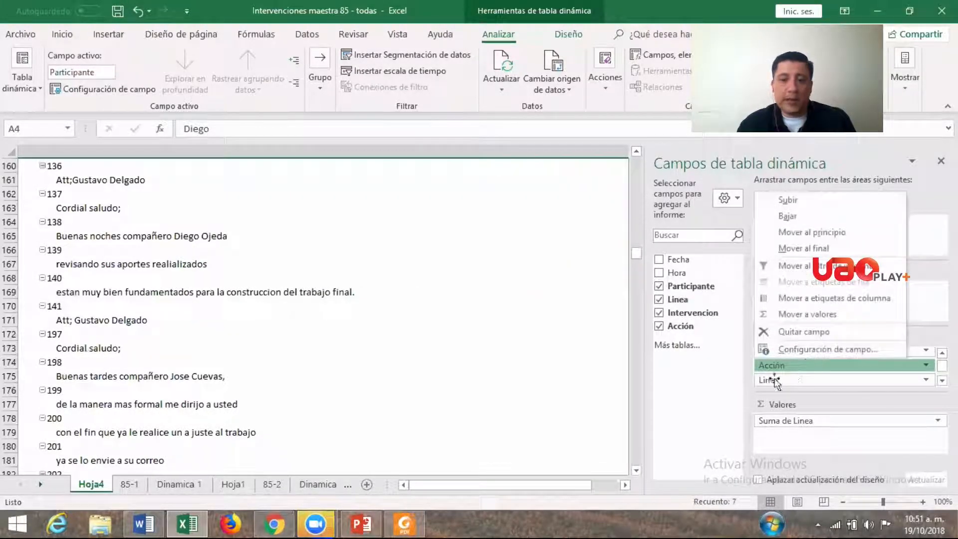
click(732, 399)
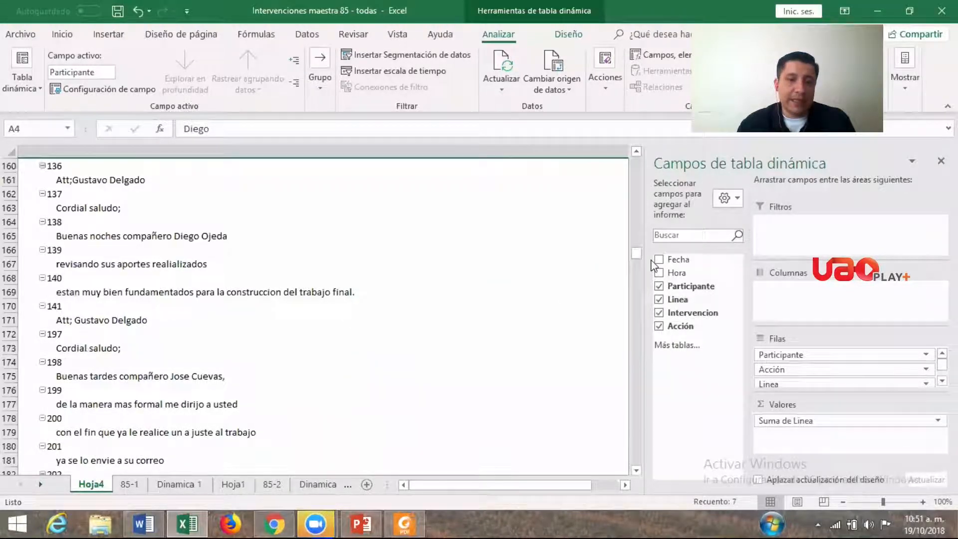
Step: Review the line numbers above each participant's interventions, from the Directora group down to the Maestra group
click(373, 254)
scroll(373, 252, up, 20)
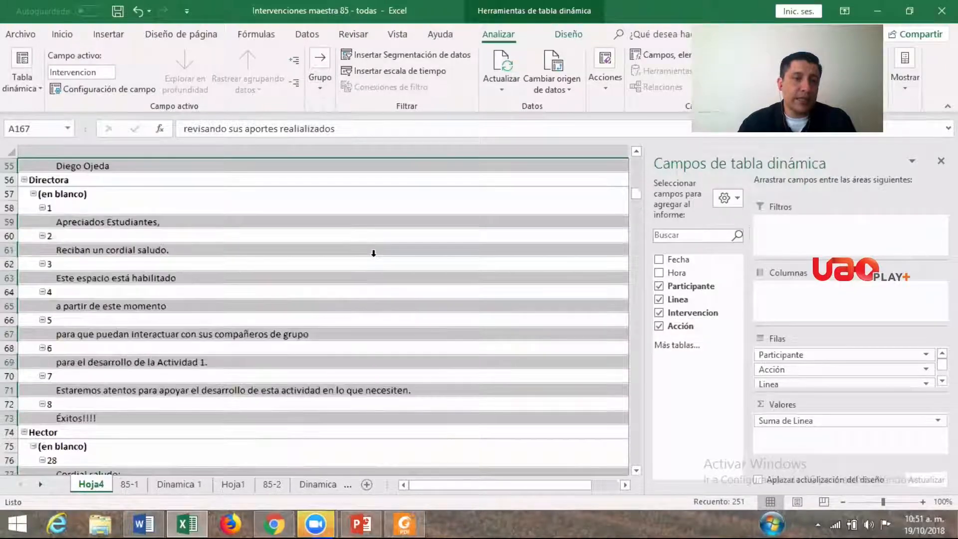
scroll(373, 253, down, 20)
scroll(373, 253, down, 16)
scroll(373, 253, up, 2)
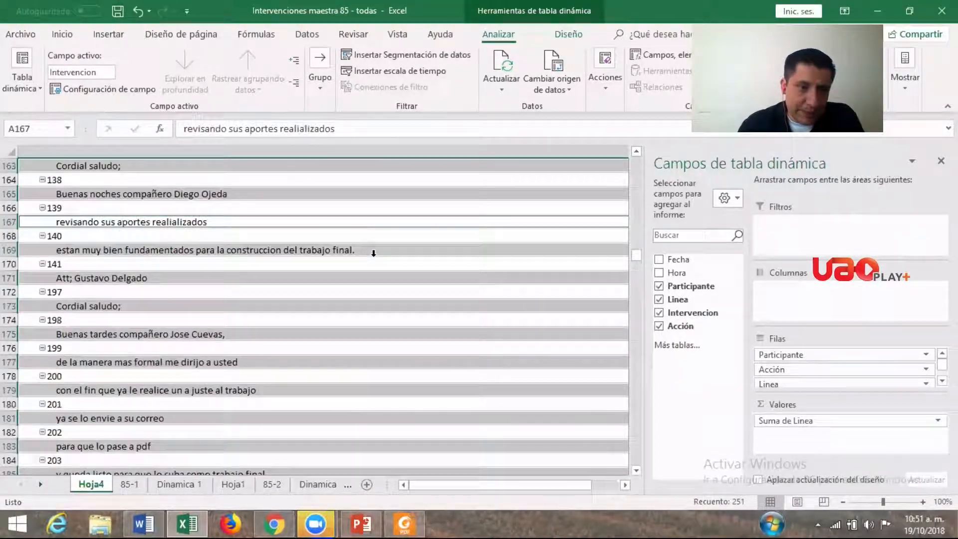
scroll(373, 253, up, 1)
scroll(373, 253, down, 8)
scroll(369, 255, down, 8)
scroll(370, 255, down, 20)
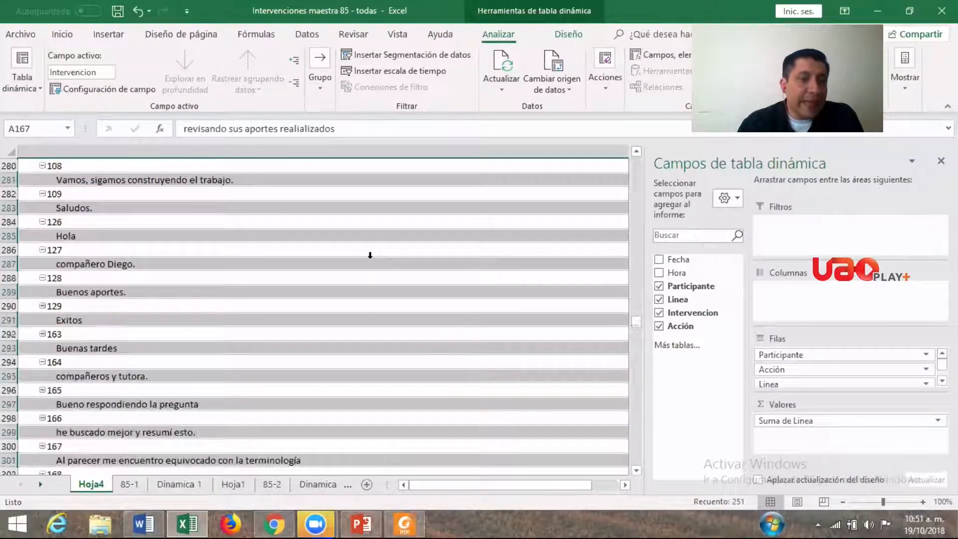
scroll(370, 254, down, 19)
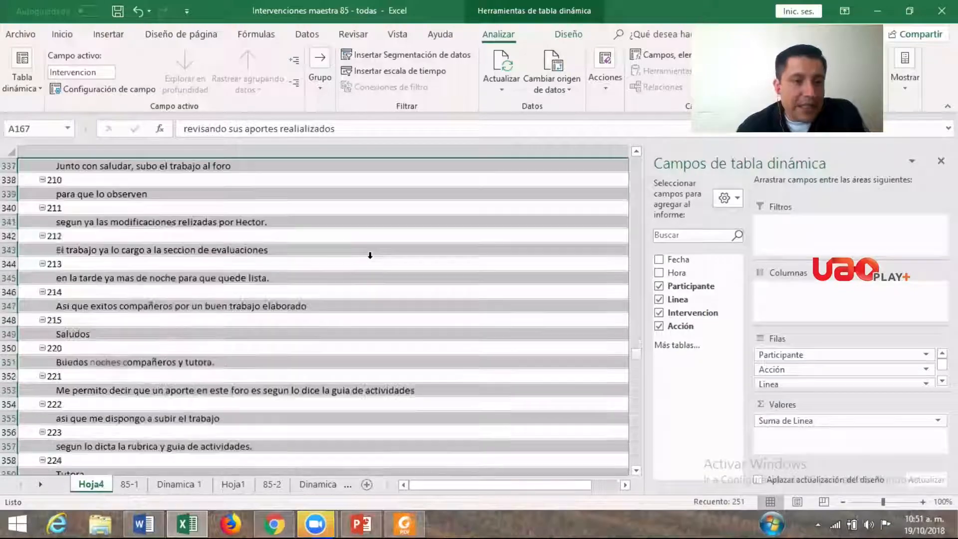
scroll(369, 255, down, 9)
Step: Collapse and re-expand the Maestra group, and select its AbreTurno action to inspect the line-numbered greetings
double_click(126, 222)
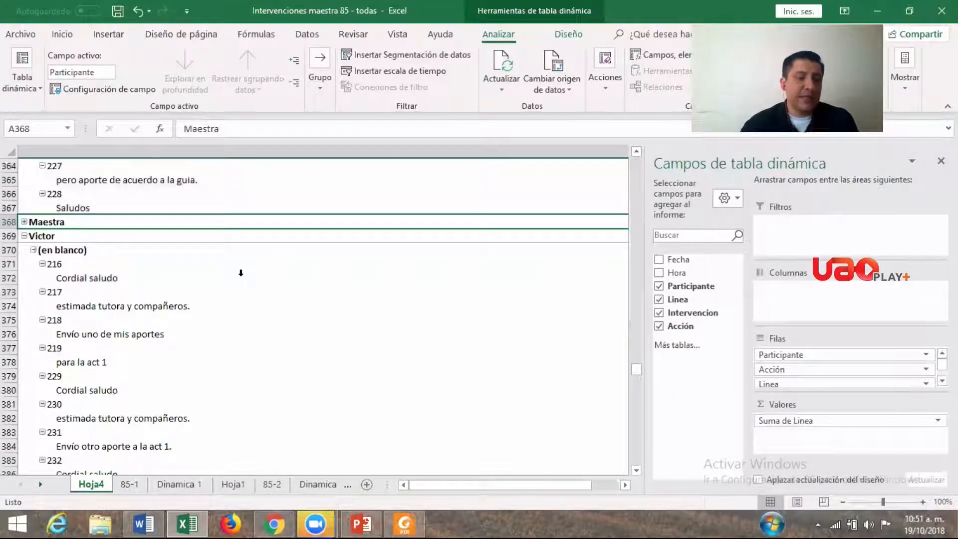
click(24, 222)
click(67, 239)
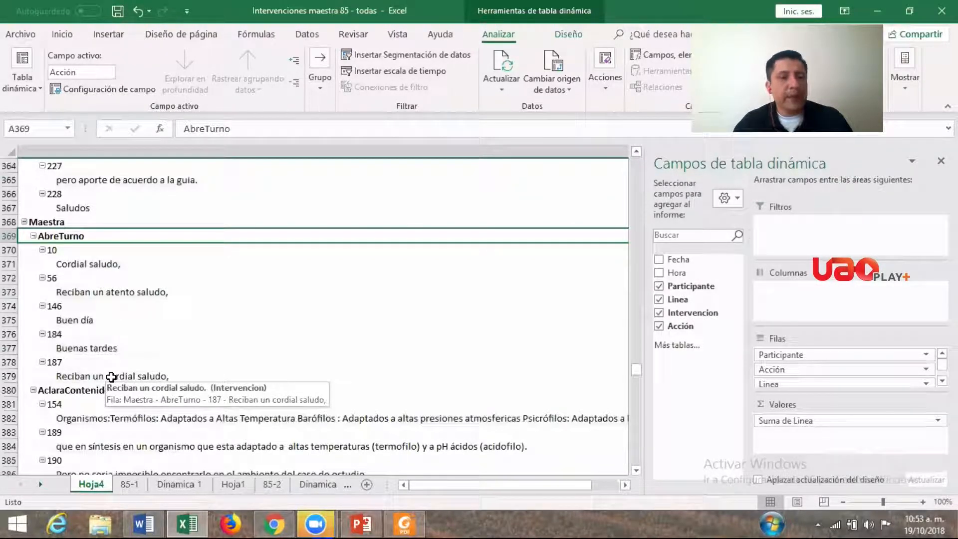
Step: Read the line-numbered Maestra interventions from AbreTurno through AclaraContenido, AmpliaOrientacion and AnunciaAtencion in the pivot table
scroll(119, 366, down, 1)
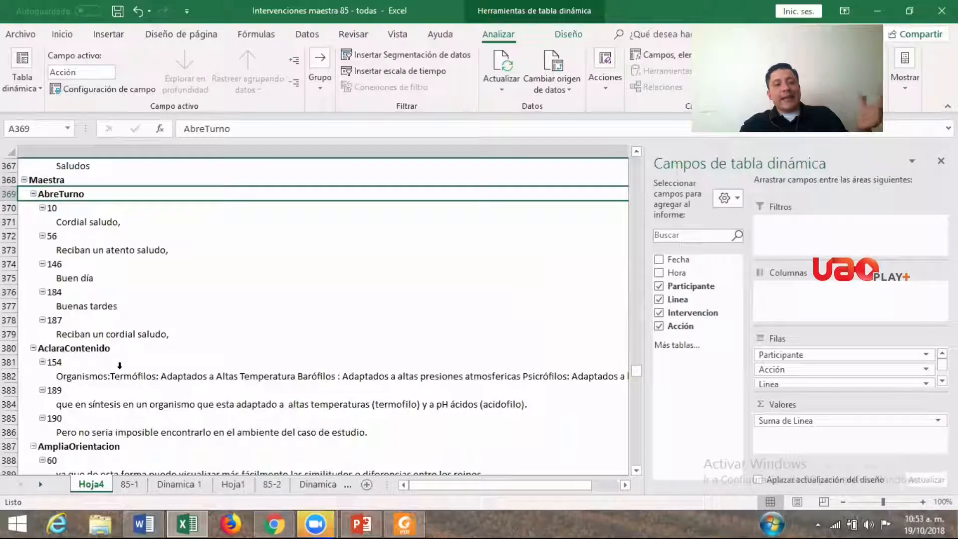
scroll(120, 365, down, 1)
scroll(119, 365, up, 1)
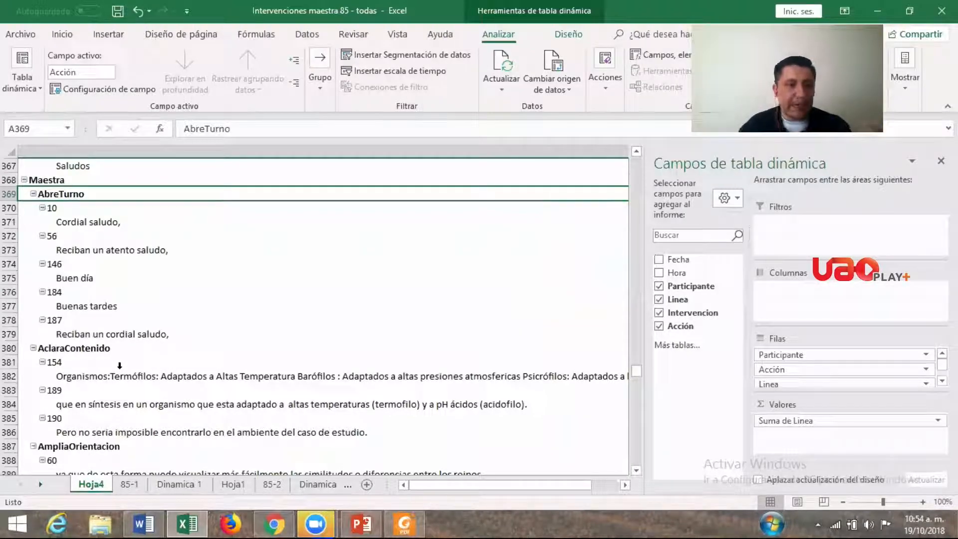
scroll(119, 365, down, 1)
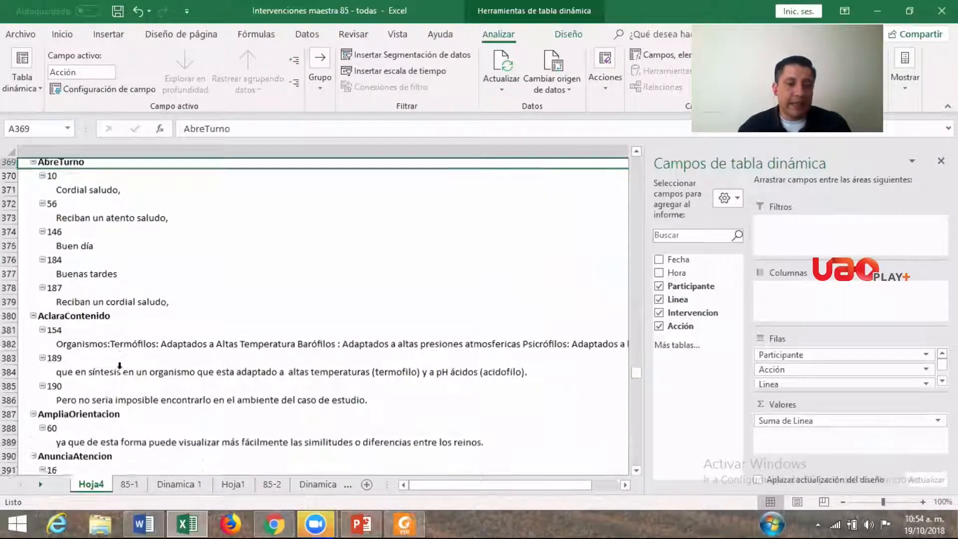
scroll(119, 365, down, 1)
scroll(120, 366, down, 1)
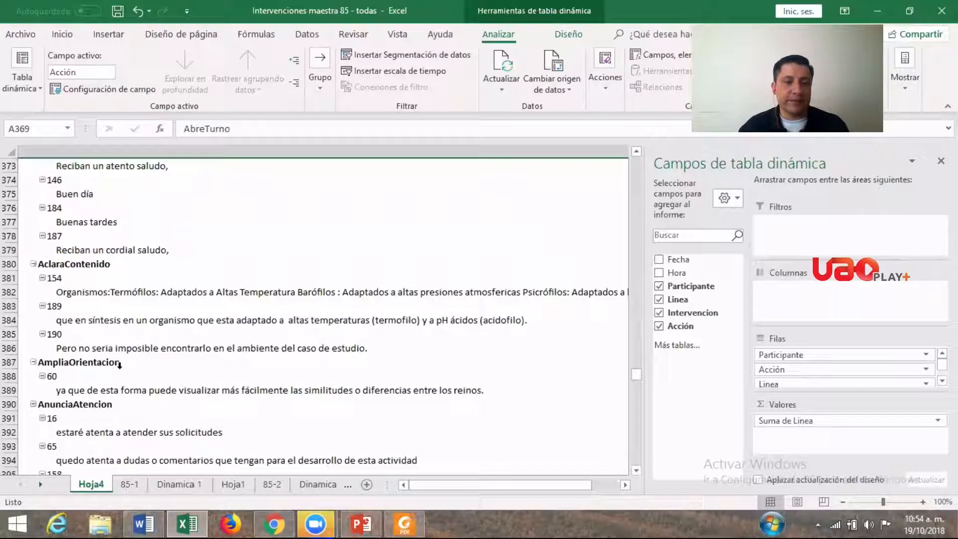
scroll(120, 366, down, 1)
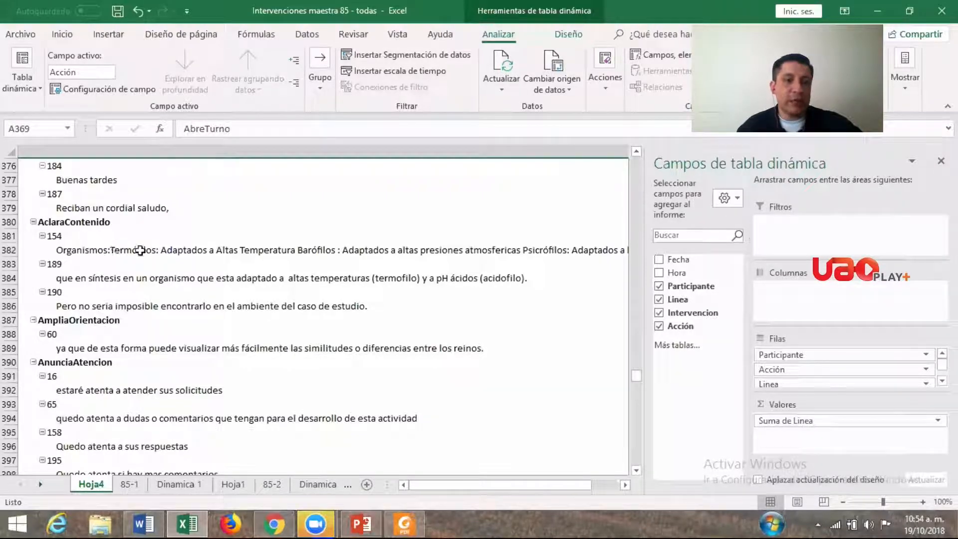
Step: Inspect the AclaraContenido interventions on lines 154, 189 and 190, and select the AmpliaOrientacion heading
click(97, 249)
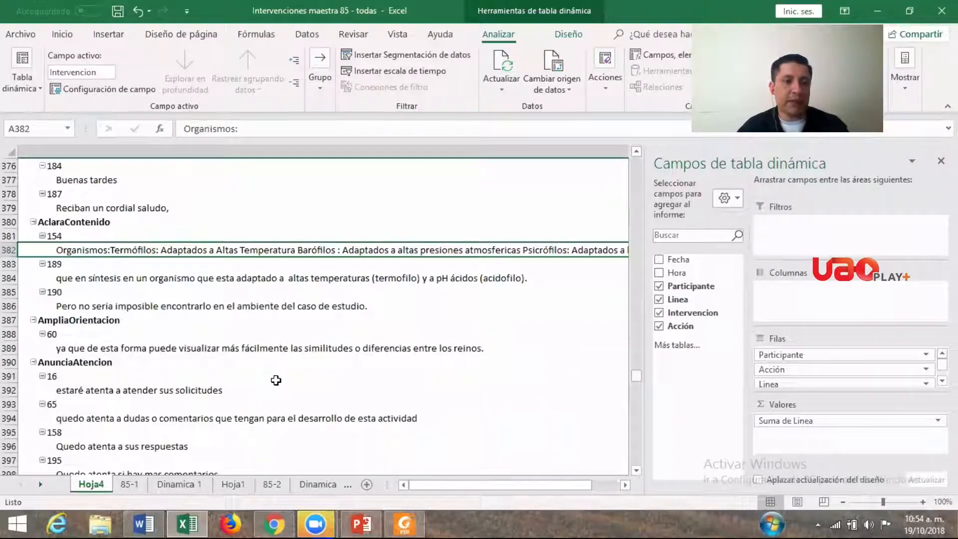
click(222, 283)
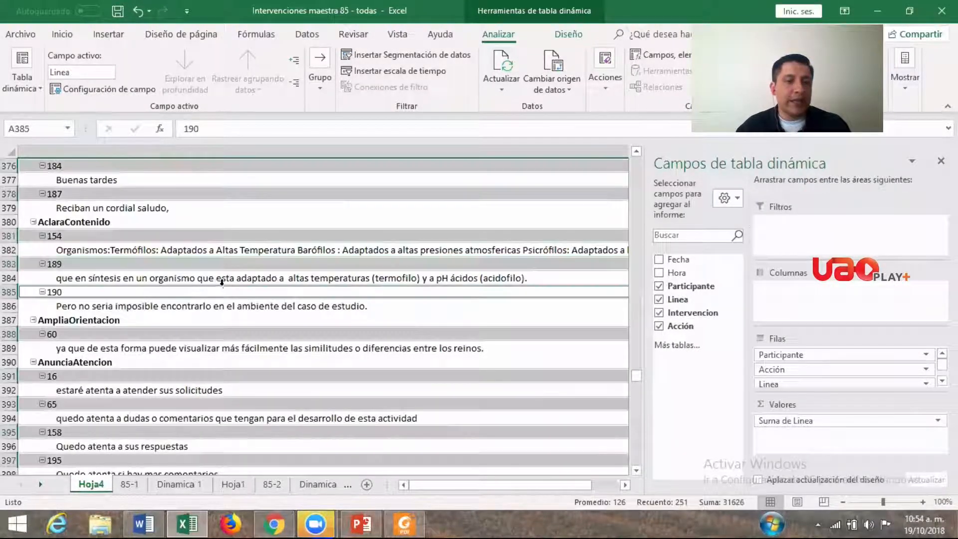
click(224, 277)
click(257, 291)
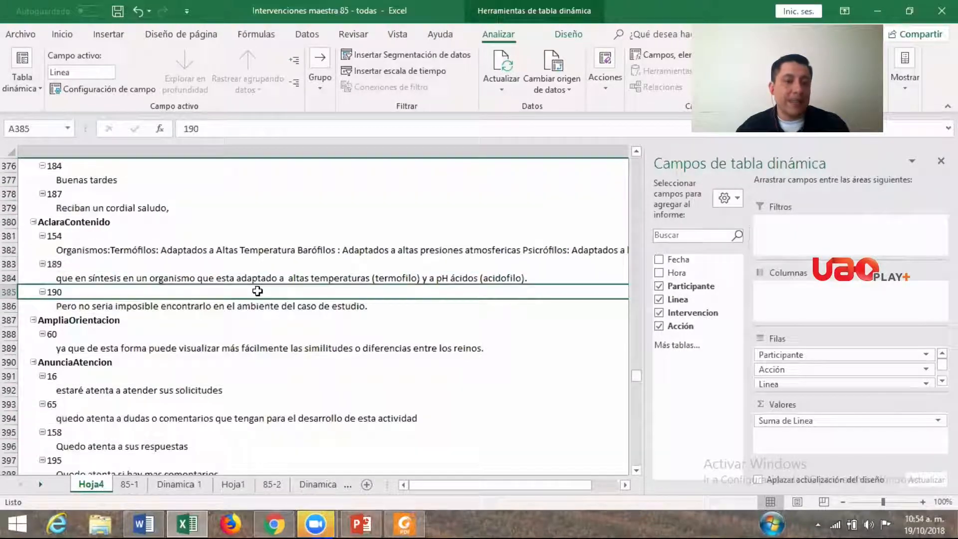
click(164, 306)
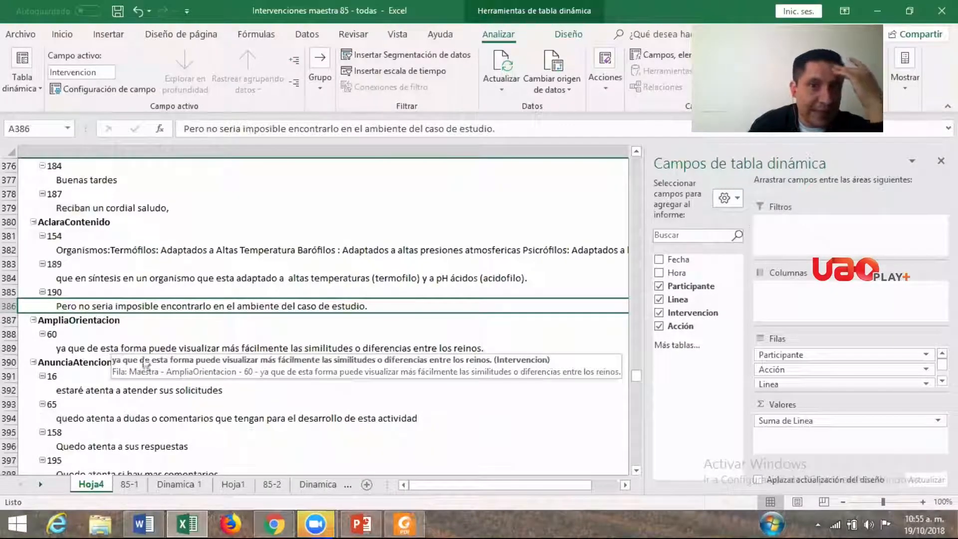
click(65, 222)
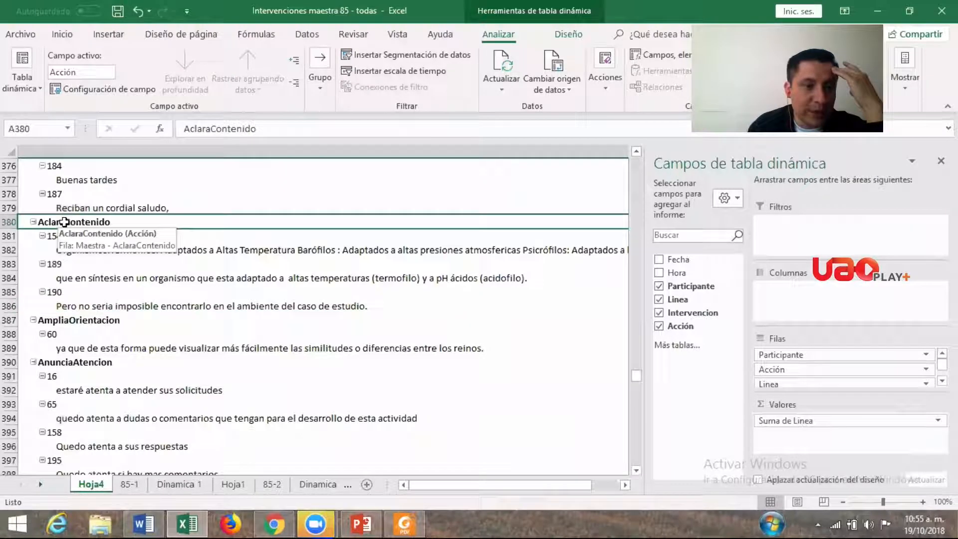
click(76, 321)
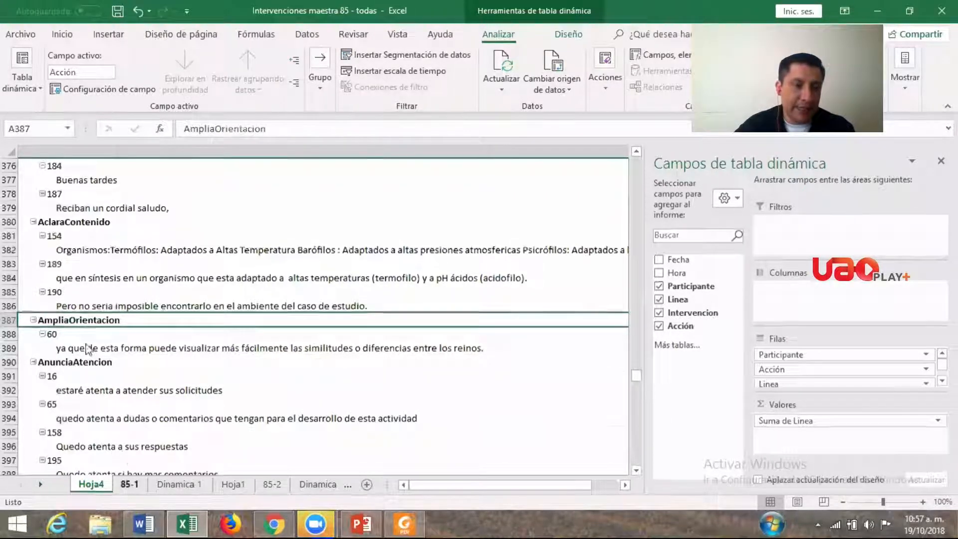
Step: Open the 85-1 sheet and go over its columns Fecha, Hora, Participante, Linea, Intervencion and Acción
click(129, 484)
click(140, 355)
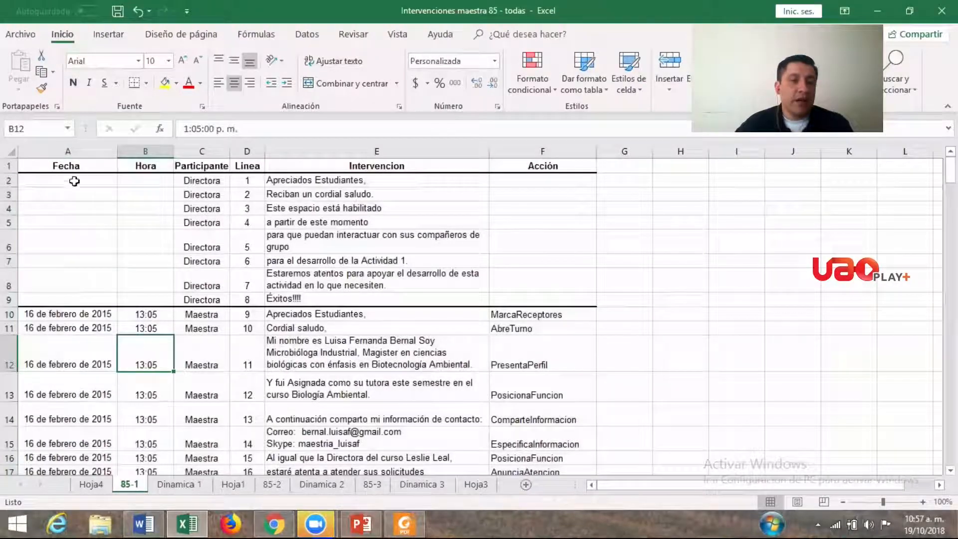
click(73, 150)
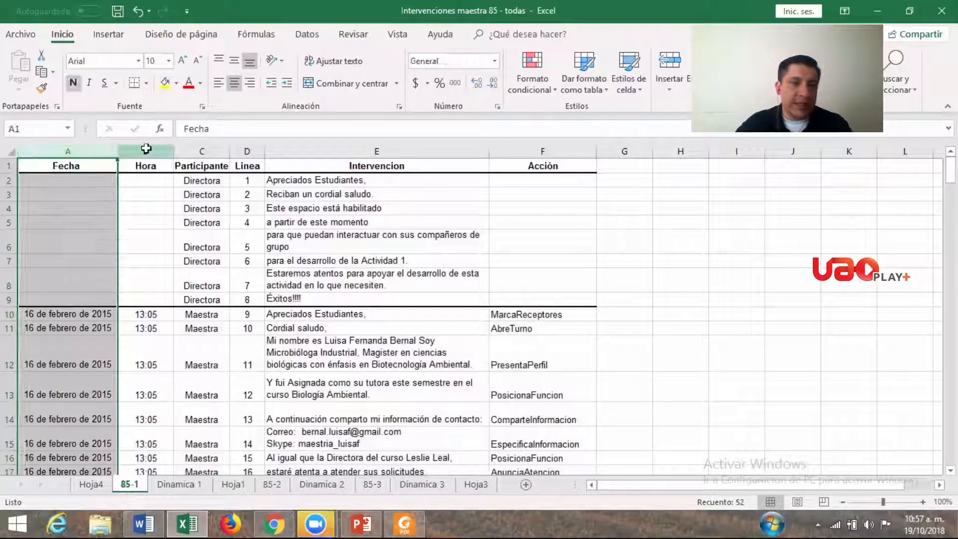
click(146, 149)
click(210, 164)
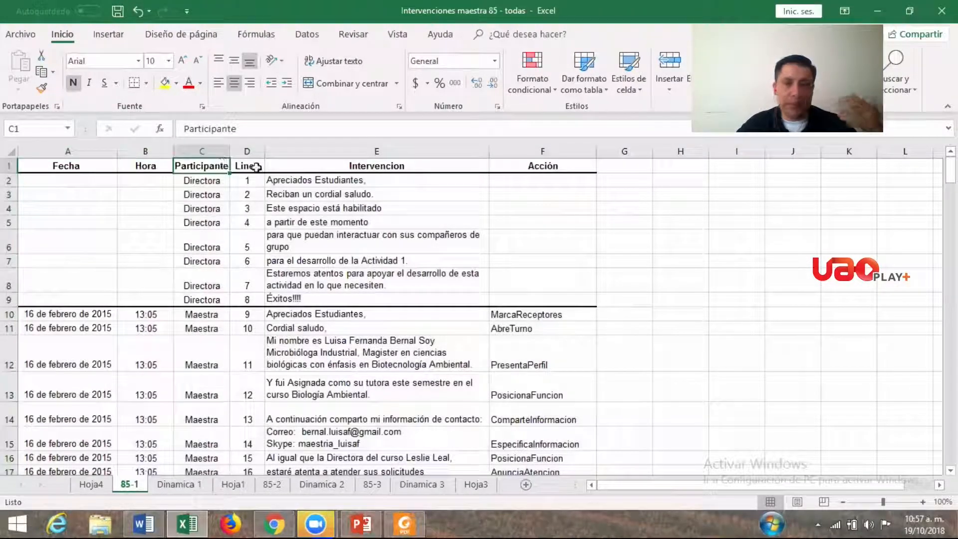
click(256, 167)
click(357, 166)
click(537, 164)
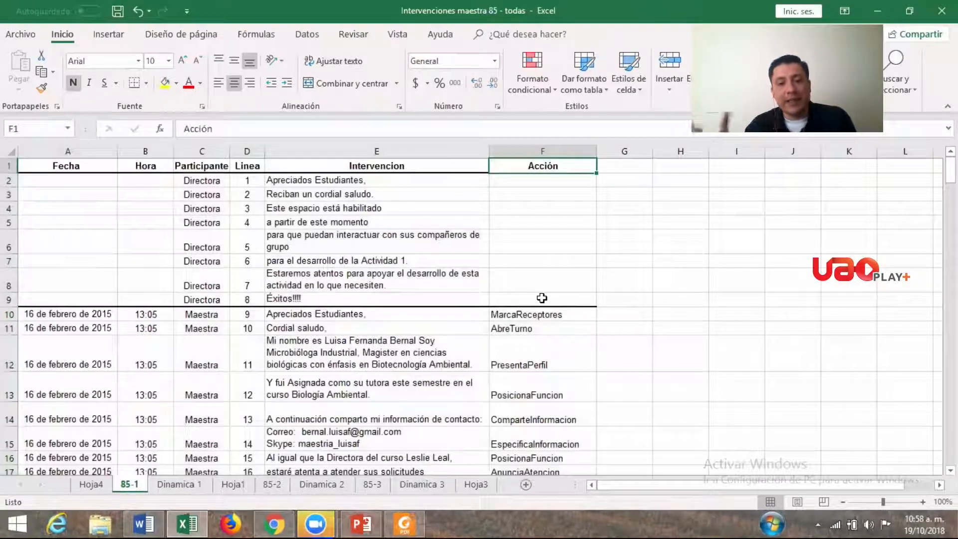
Step: Examine the 85-1 interventions down to the Maestra's 20 February 2015 turn, selecting the greeting on line 47 along the way
scroll(465, 262, down, 3)
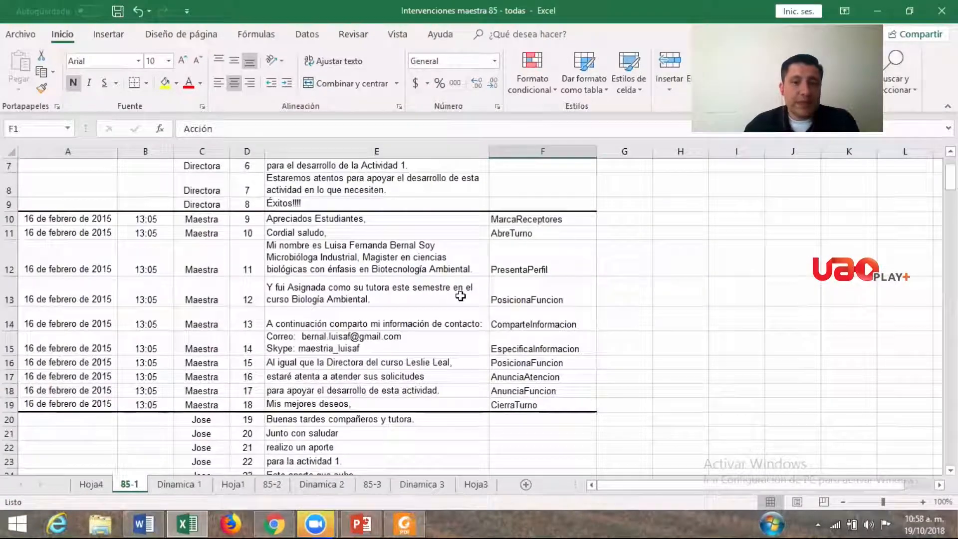
scroll(459, 297, down, 1)
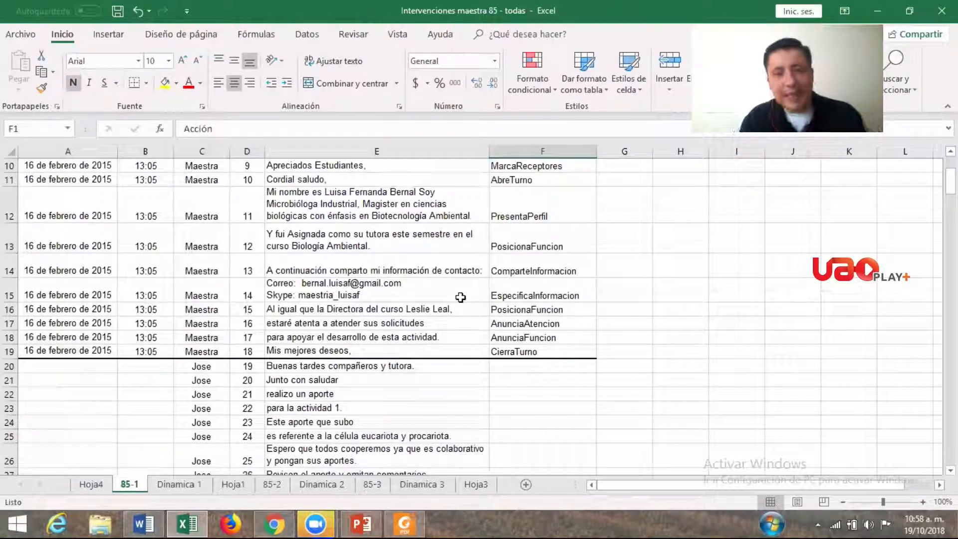
scroll(460, 297, down, 6)
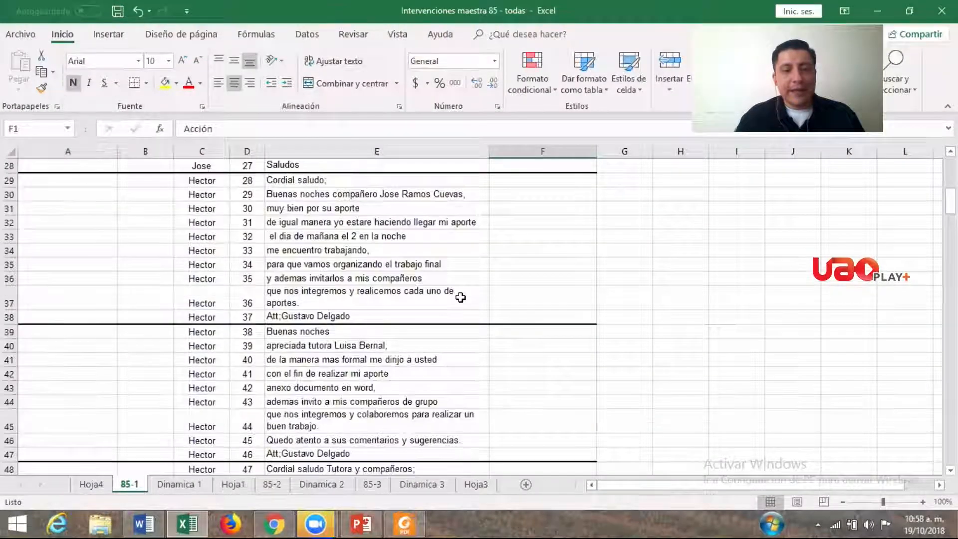
scroll(460, 297, down, 4)
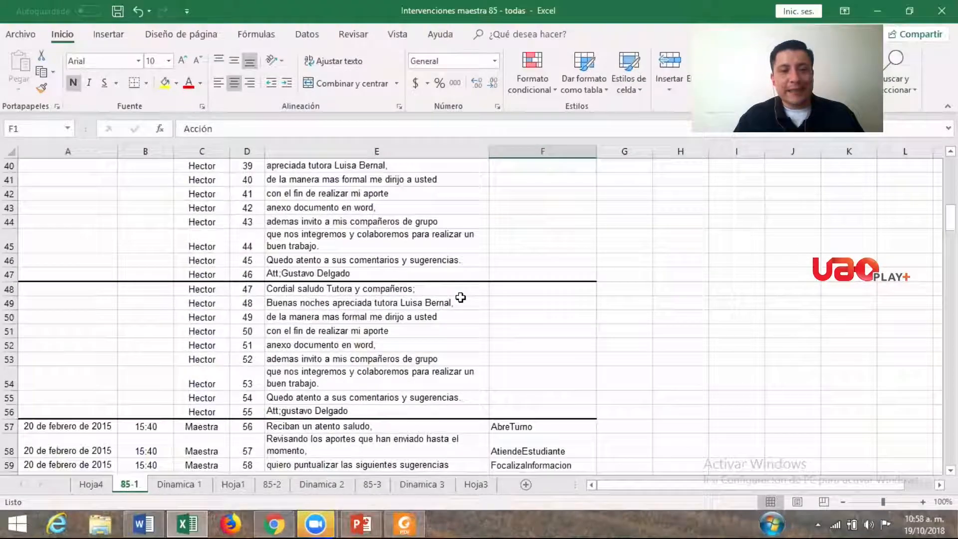
scroll(460, 297, down, 2)
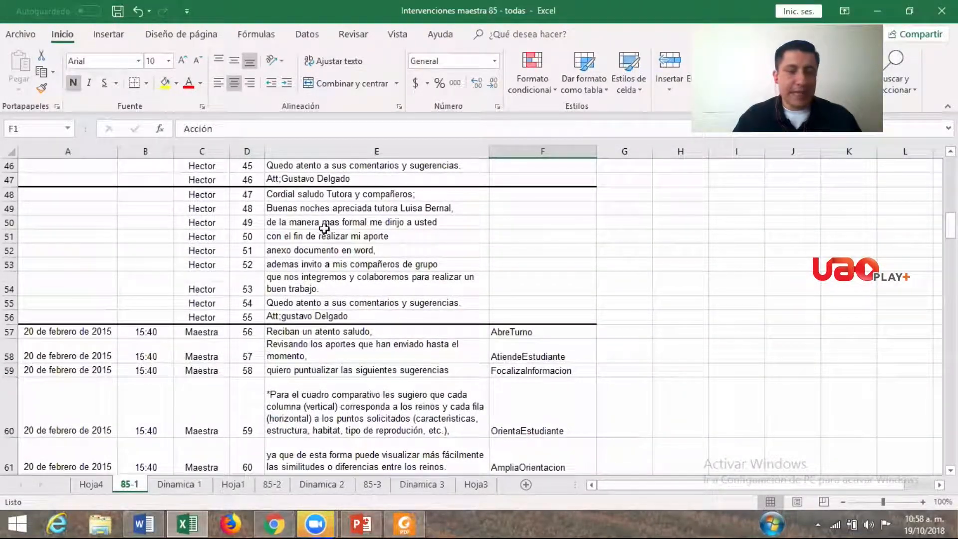
click(335, 196)
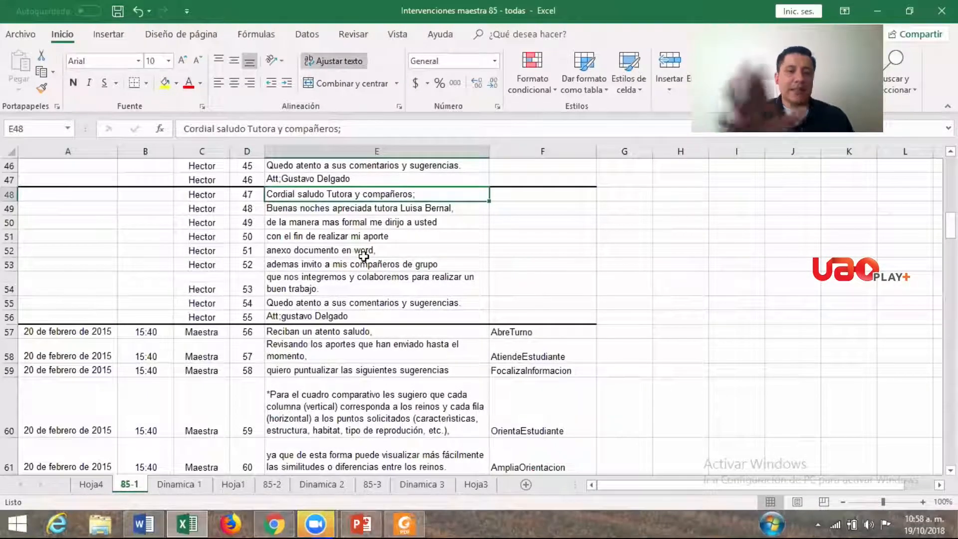
scroll(363, 256, down, 4)
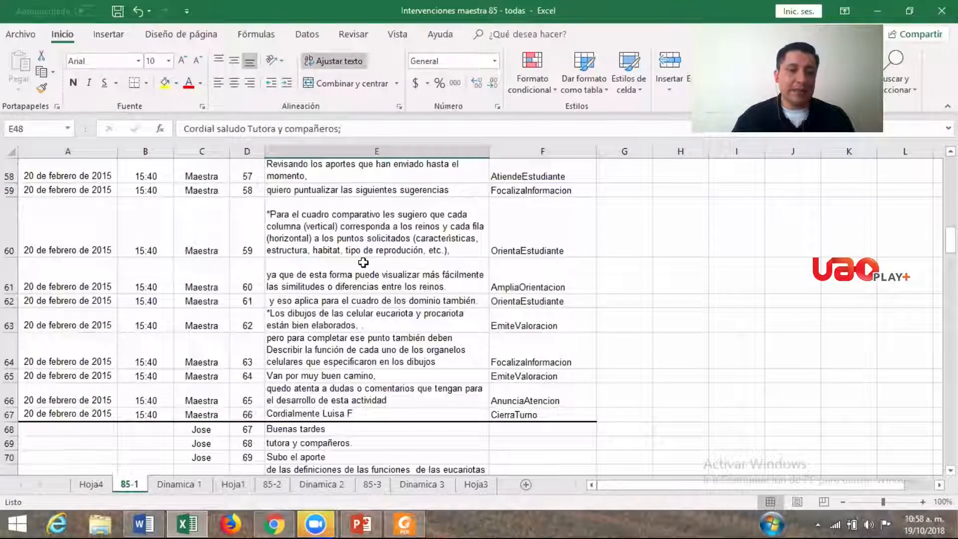
scroll(363, 256, down, 1)
Step: Switch to the Word document Foro Grupo 85 Actividad 1 Lineal, read its numbered forum messages to about line 98, and minimize it
click(148, 533)
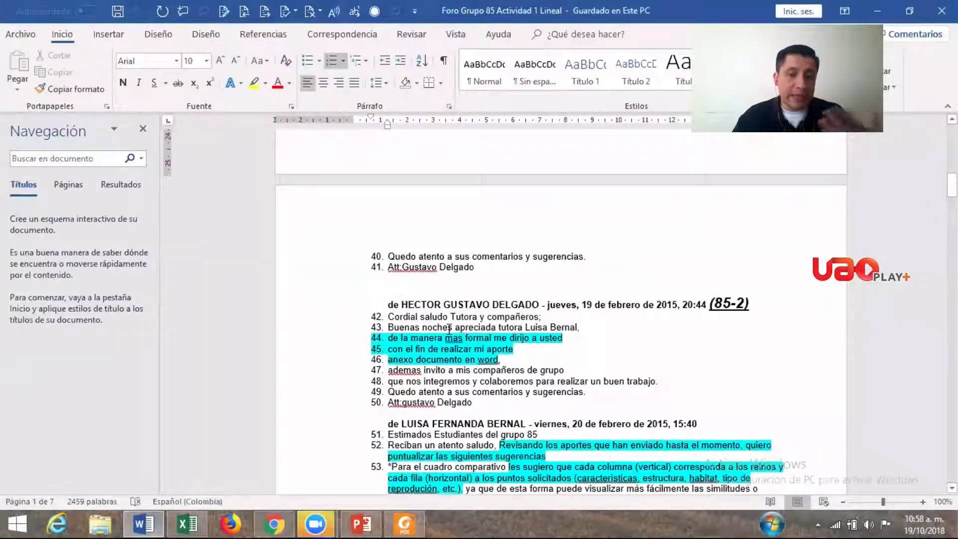
scroll(449, 329, down, 6)
scroll(449, 329, down, 4)
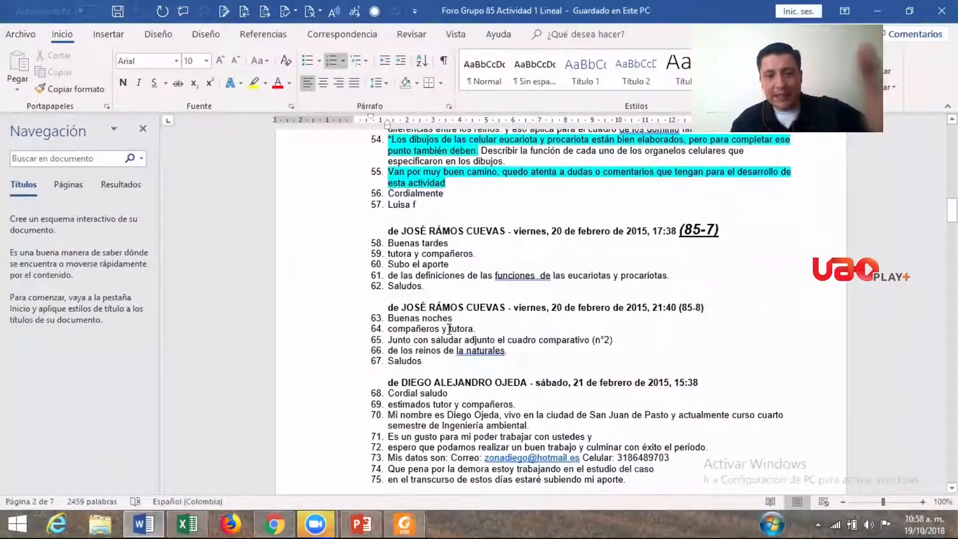
scroll(449, 330, down, 3)
scroll(449, 329, down, 6)
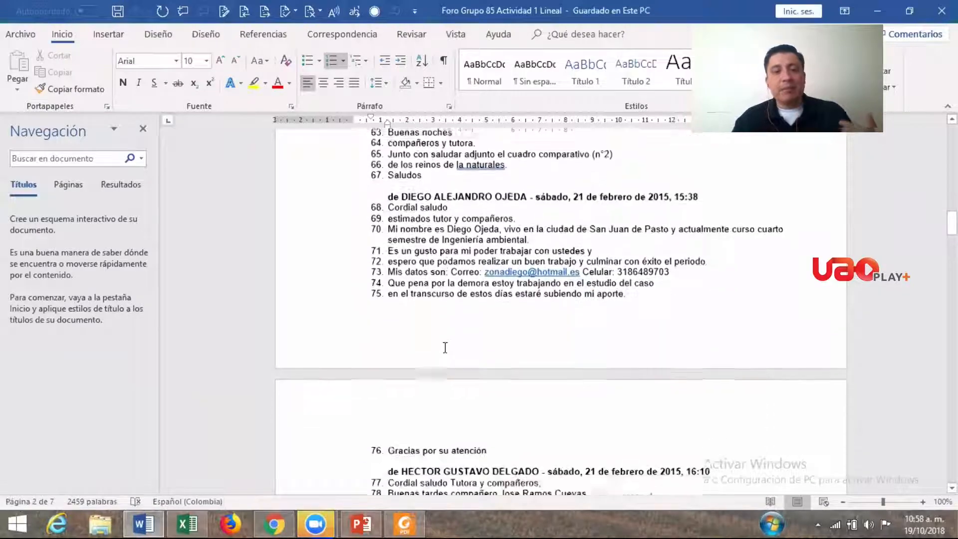
scroll(445, 347, down, 5)
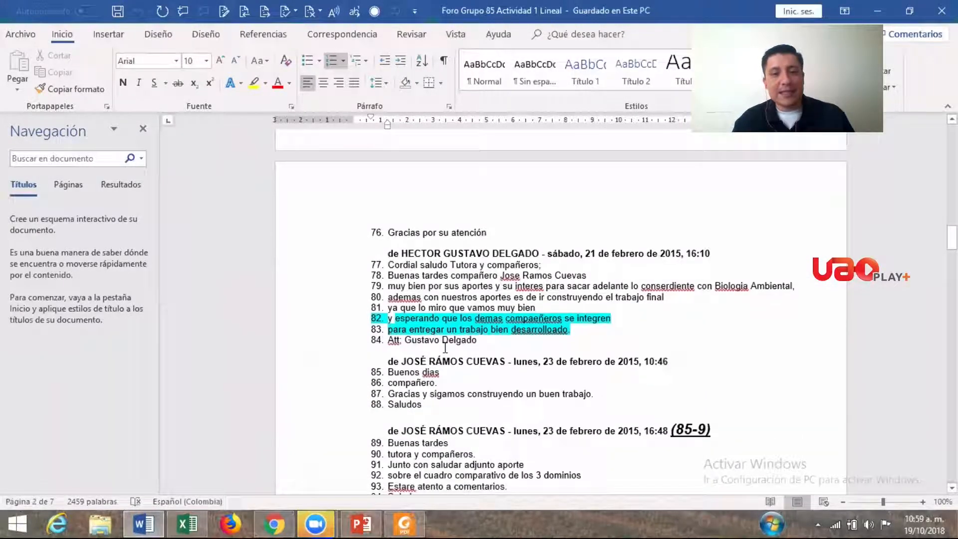
scroll(445, 347, down, 1)
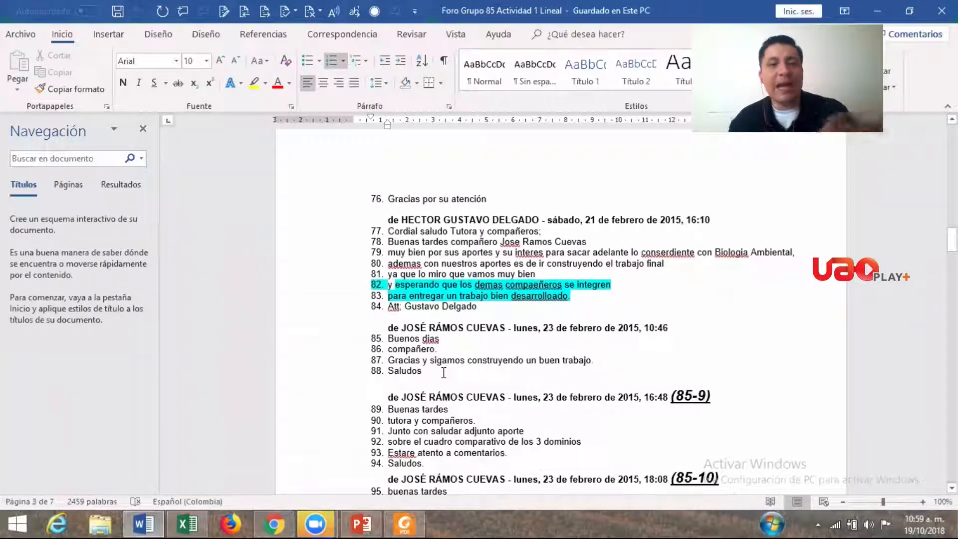
scroll(444, 372, down, 1)
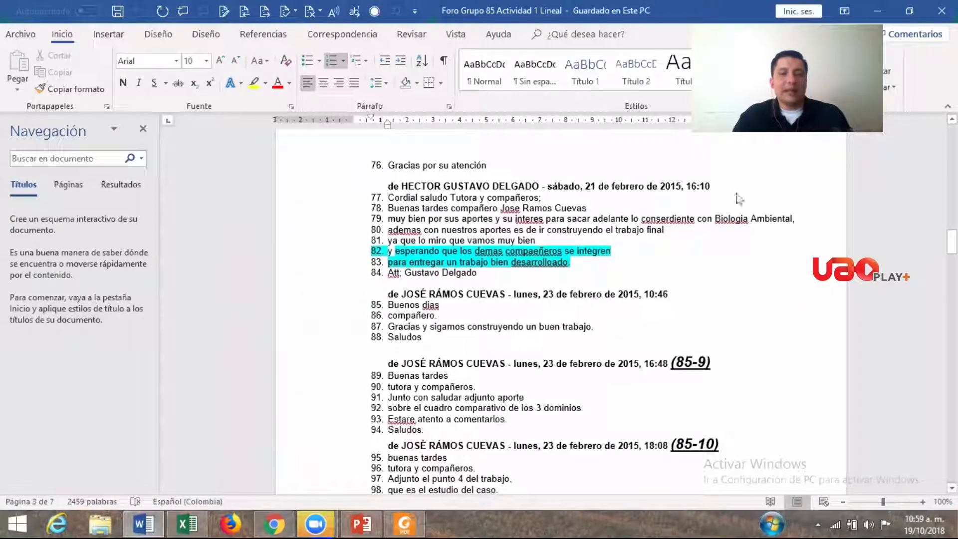
click(886, 12)
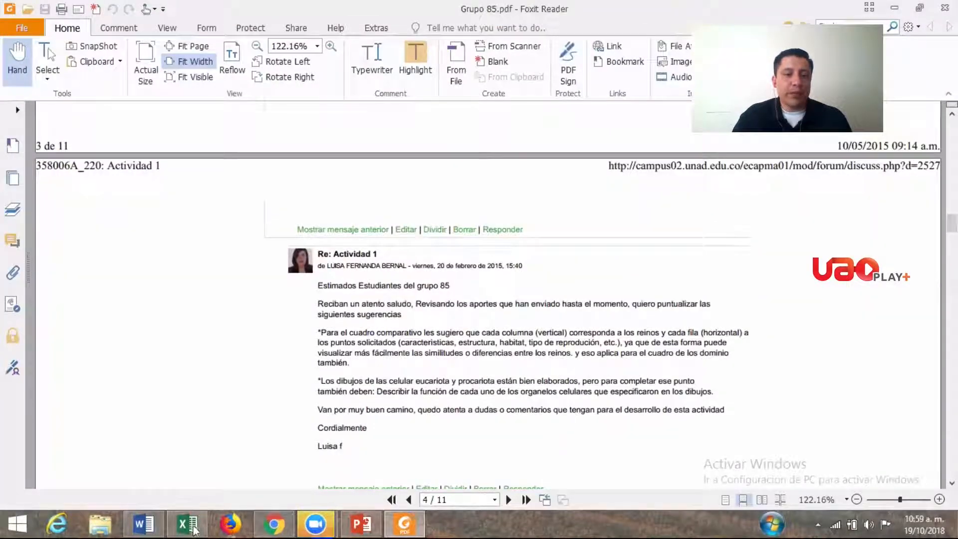
Step: Switch back to Excel, review the Maestra's coded lines 56 to 66 on sheet 85-1, and reopen the pivot table on Hoja4
click(193, 530)
scroll(445, 280, up, 3)
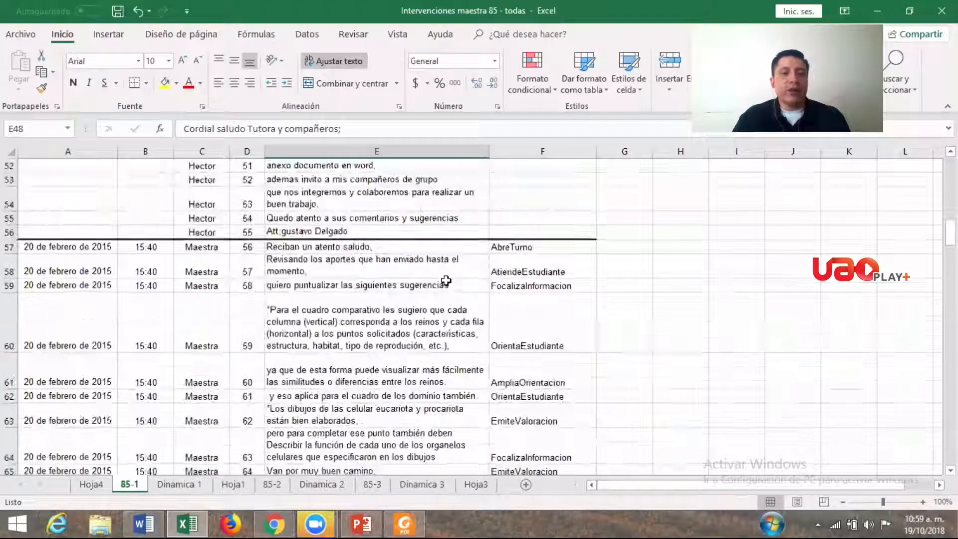
scroll(445, 281, down, 1)
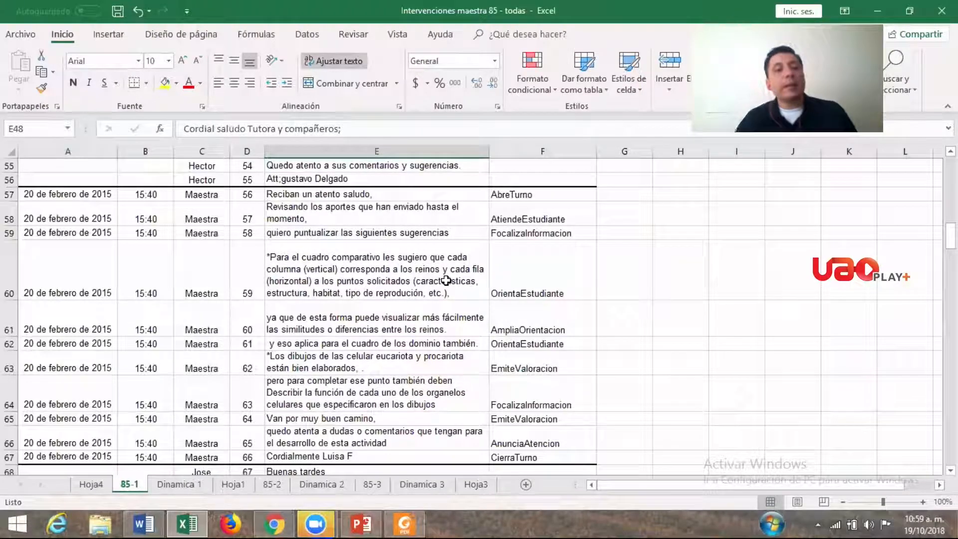
scroll(444, 283, up, 3)
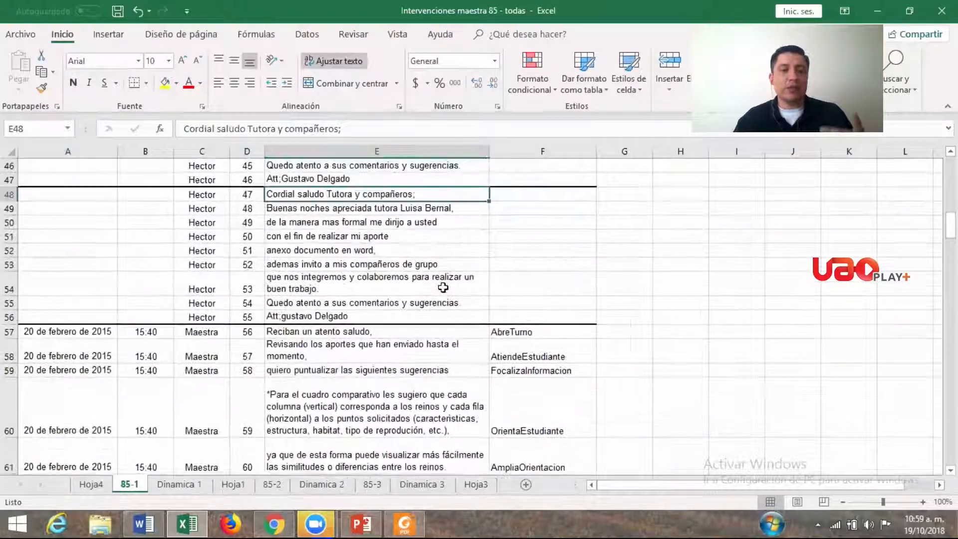
scroll(439, 343, down, 1)
scroll(439, 343, down, 4)
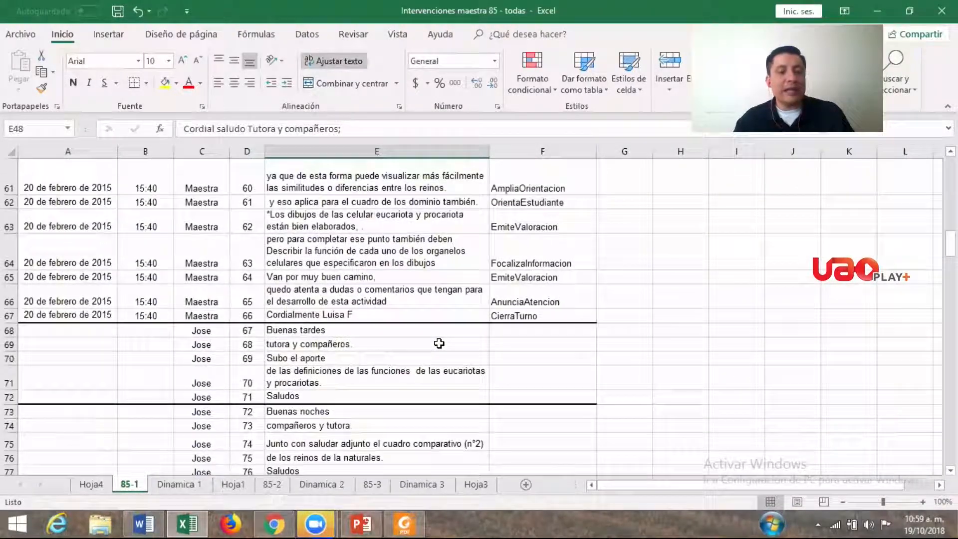
scroll(439, 343, down, 1)
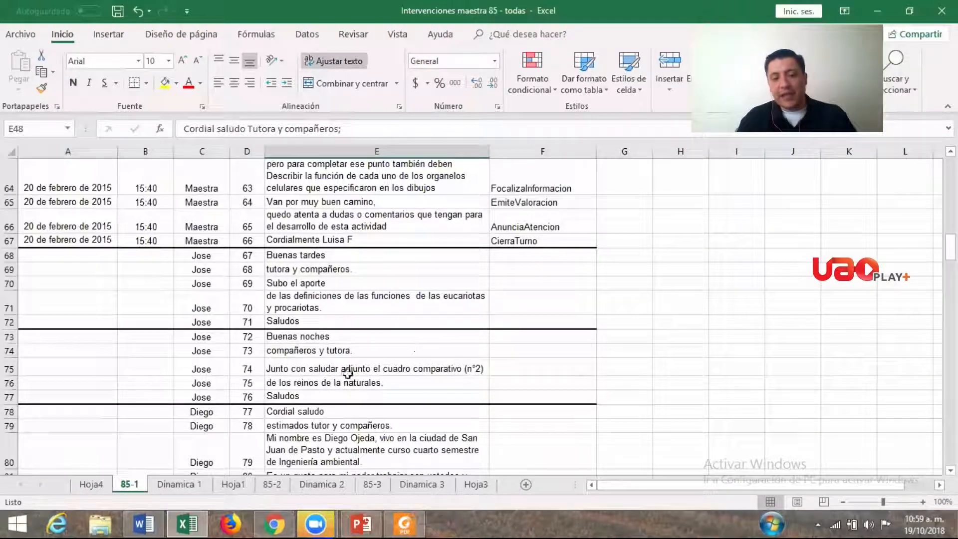
click(90, 484)
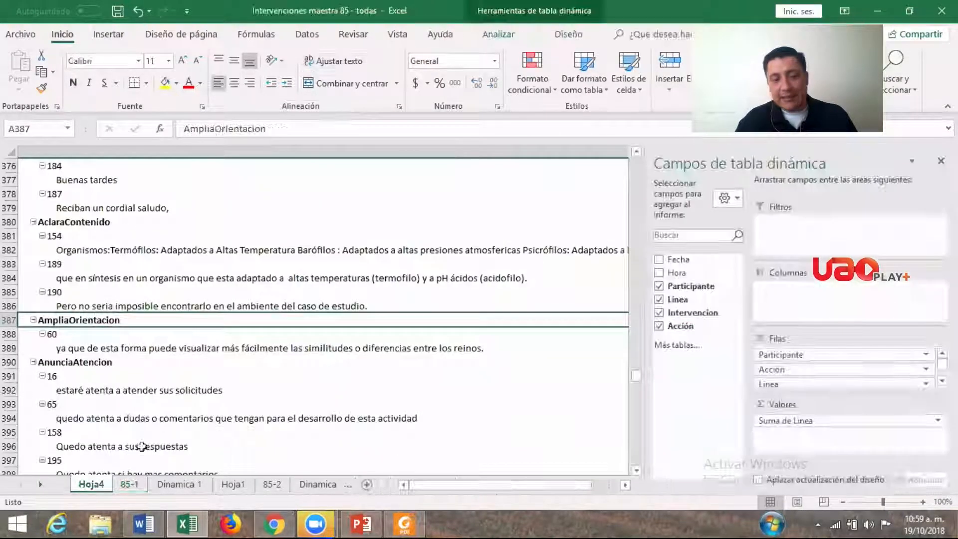
Step: Review the pivot table's rows on Hoja4, selecting the lines grouped under AclaraContenido and on through AmpliaOrientacion
scroll(210, 378, up, 10)
scroll(209, 377, up, 4)
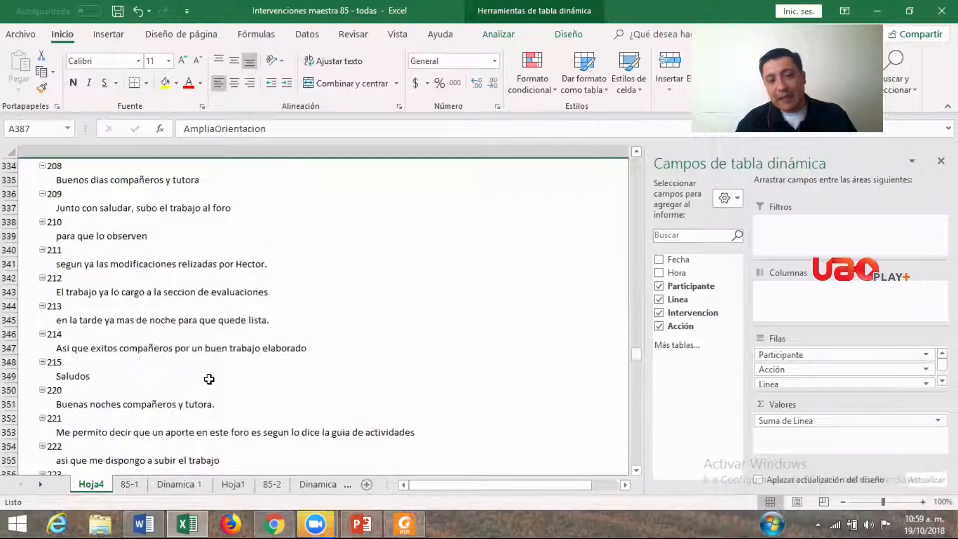
scroll(210, 377, down, 2)
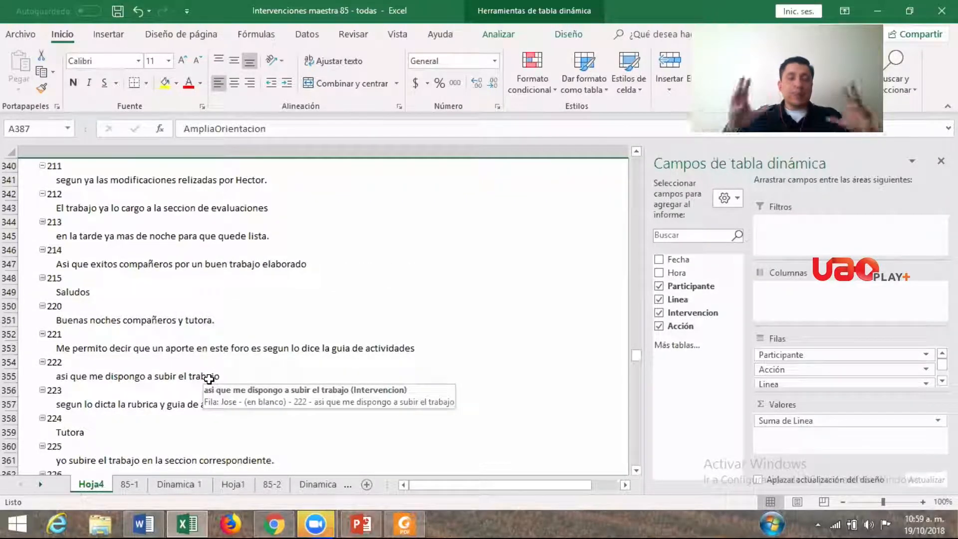
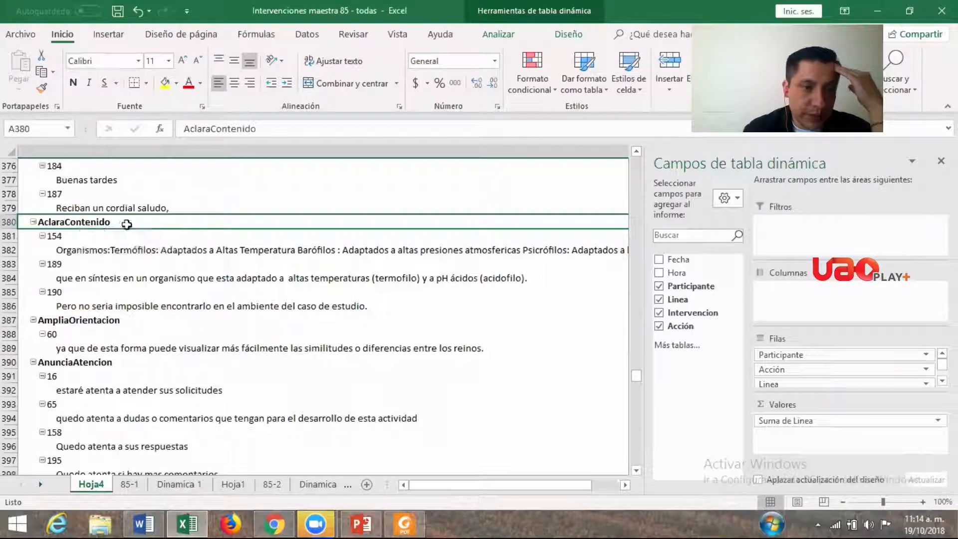
drag(128, 237, 129, 306)
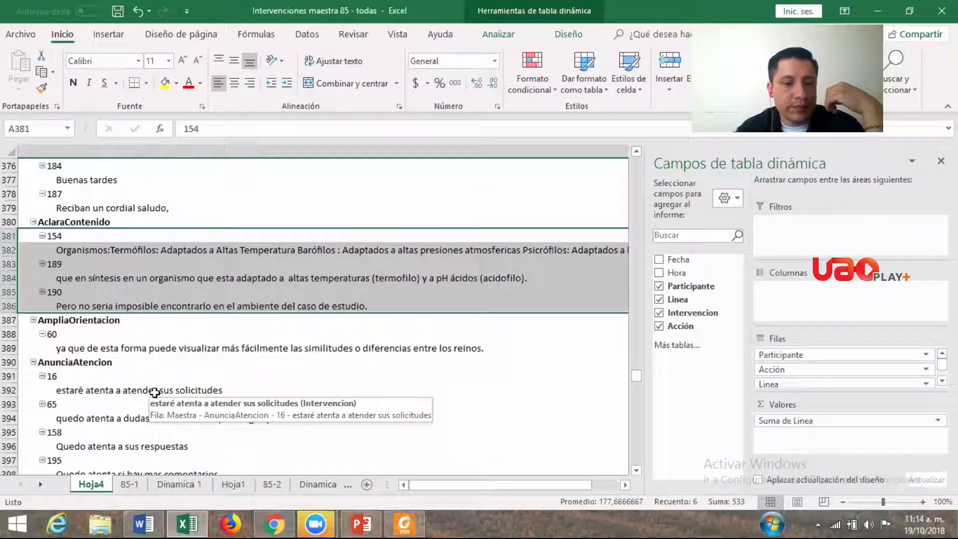
click(128, 254)
drag(154, 235, 156, 349)
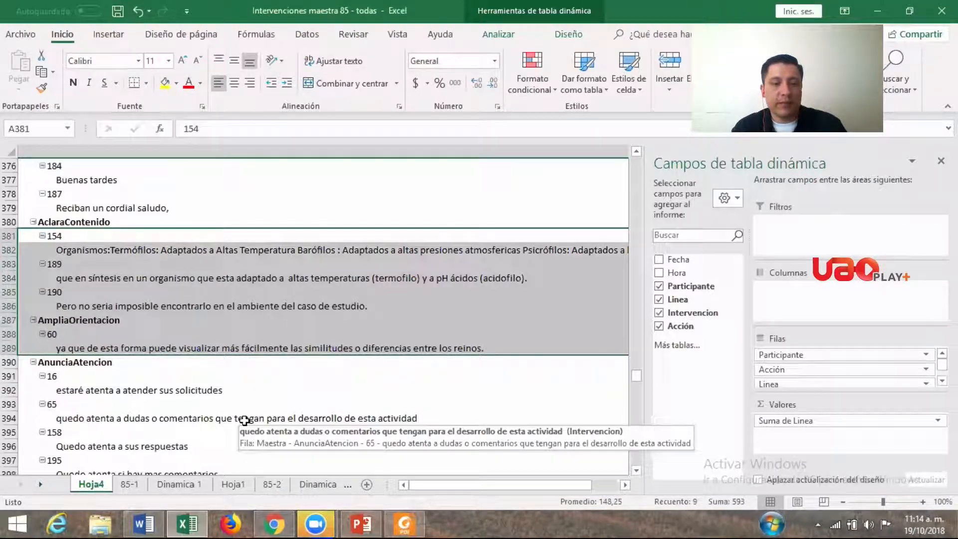
Step: On sheet 85-1, widen column G and enter the heading CATEGORIA INTERMEDIA in G1, beside Acción
click(128, 485)
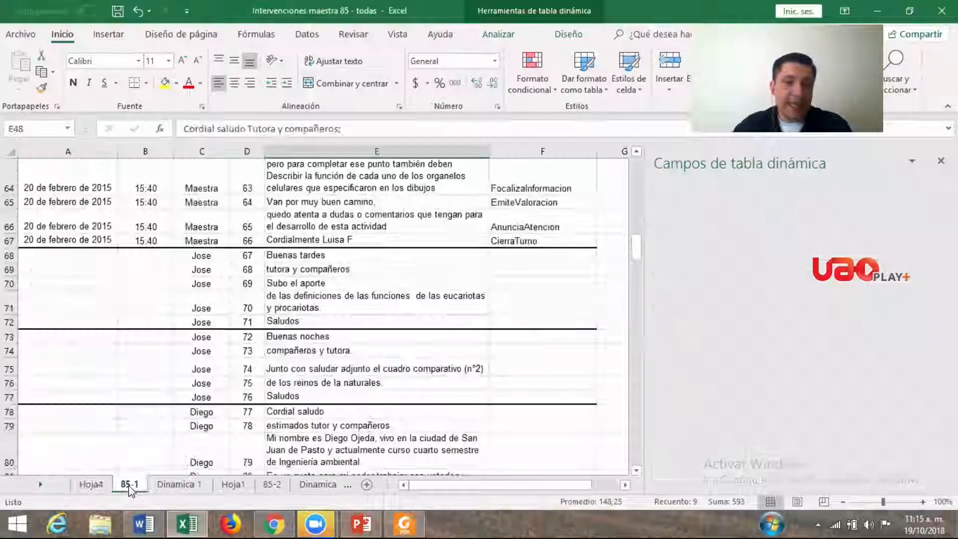
scroll(549, 344, up, 9)
scroll(550, 355, up, 12)
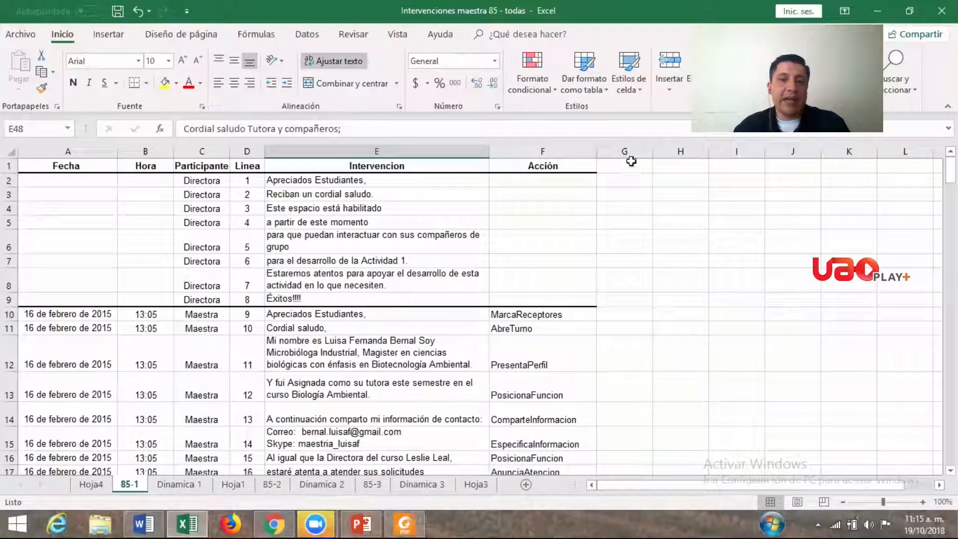
click(631, 162)
drag(652, 151, 688, 152)
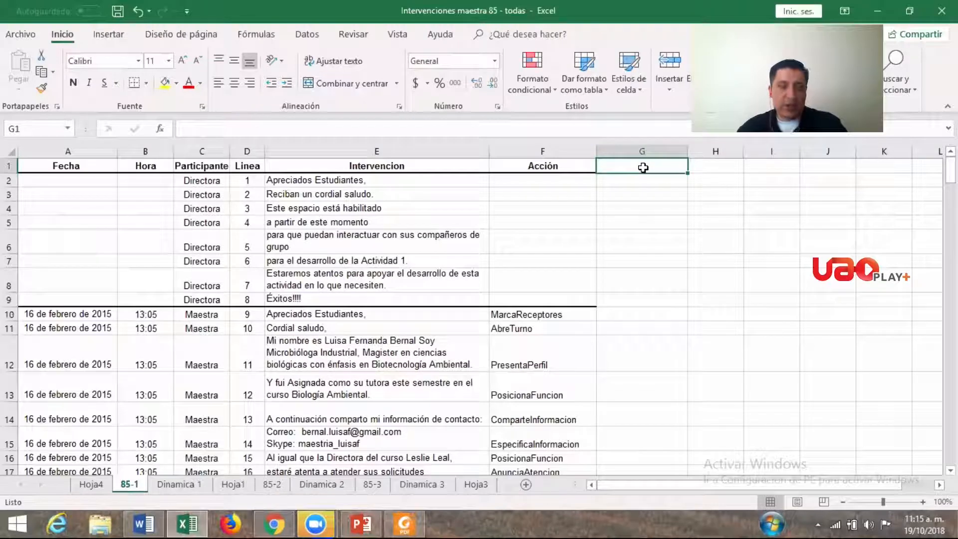
text(C)
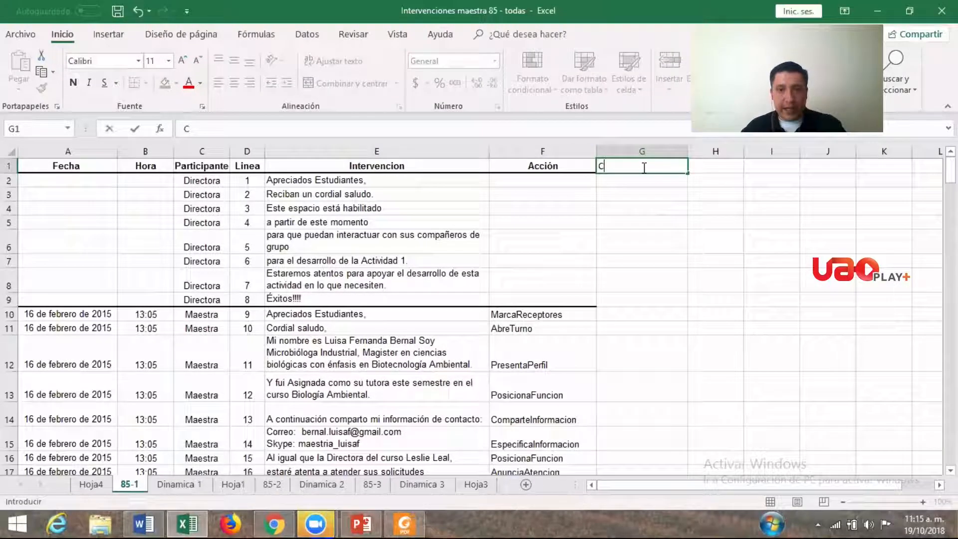
text(ATEGORIA INTERMEDIA)
Step: Find the Maestra's 26 February 2015 turn on sheet 85-1 and categorize the AclaraContenido line 189 as MANEJO DISCIPLINAR in G190
scroll(599, 319, down, 5)
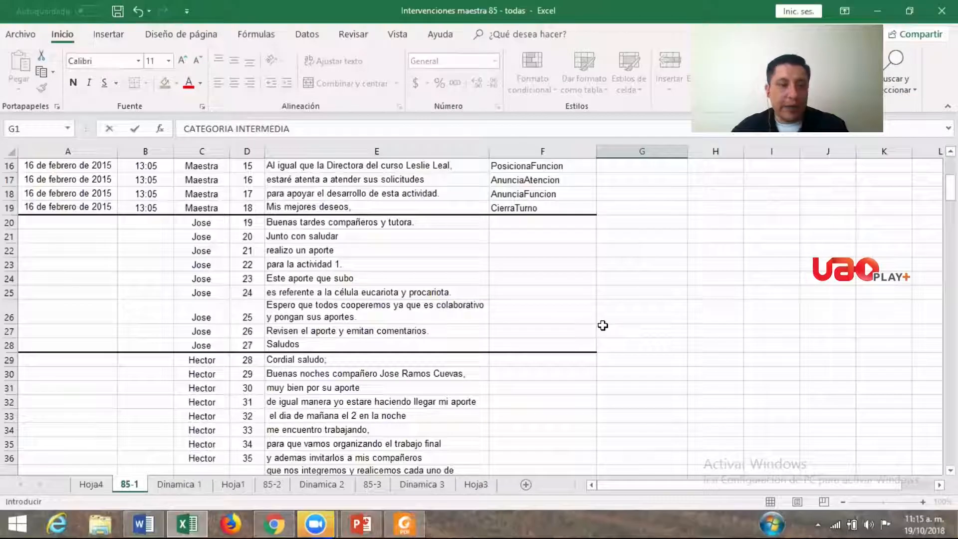
scroll(603, 325, down, 15)
scroll(602, 325, up, 5)
scroll(602, 325, down, 20)
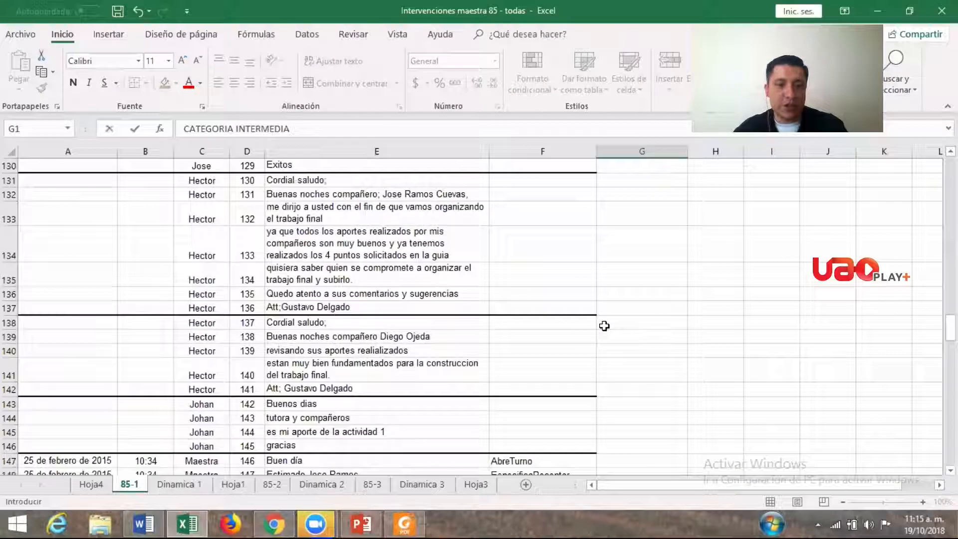
click(91, 483)
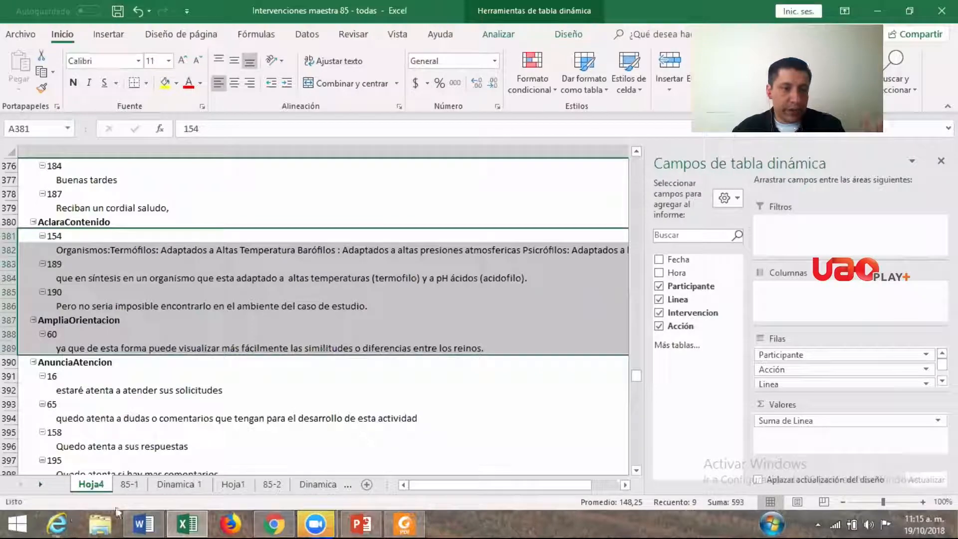
click(128, 484)
scroll(377, 337, down, 14)
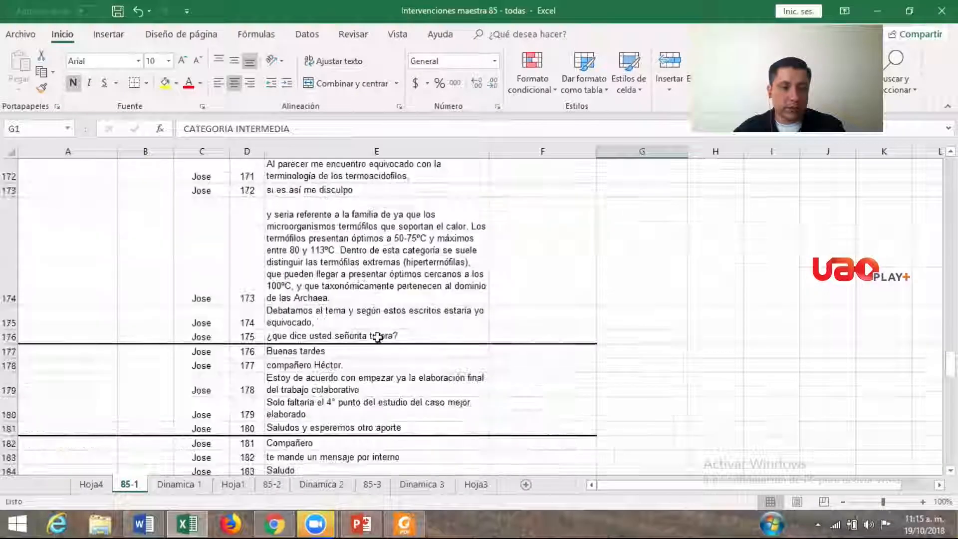
scroll(377, 337, down, 4)
scroll(375, 335, up, 1)
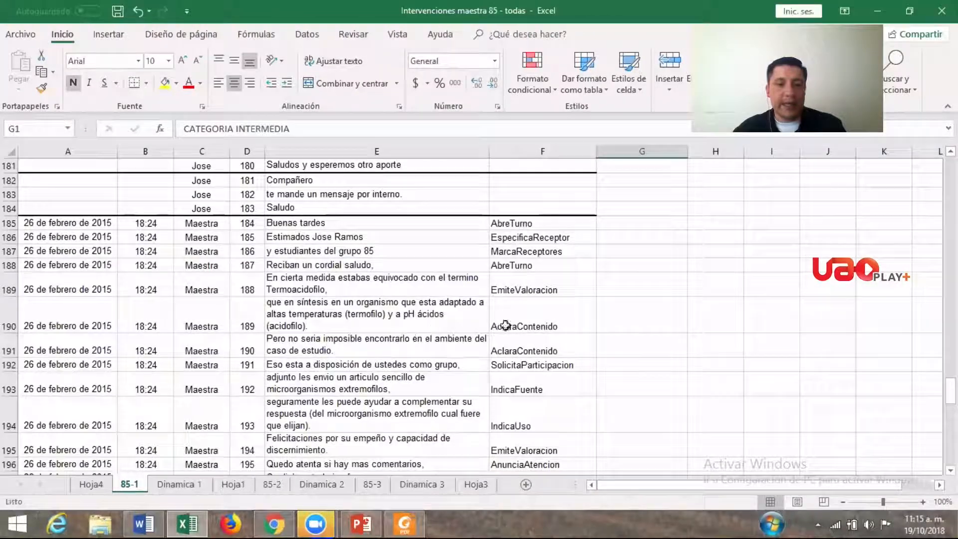
click(651, 317)
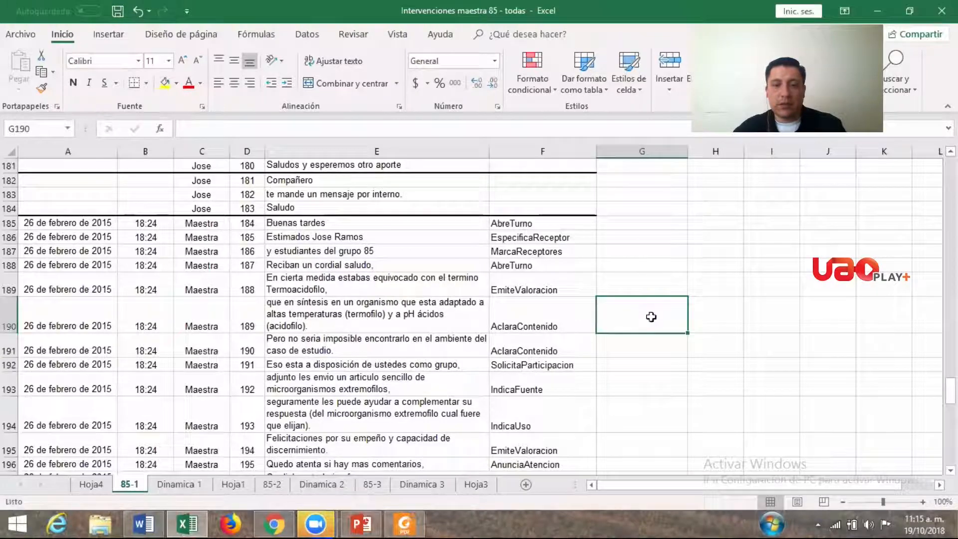
text(MANEJ)
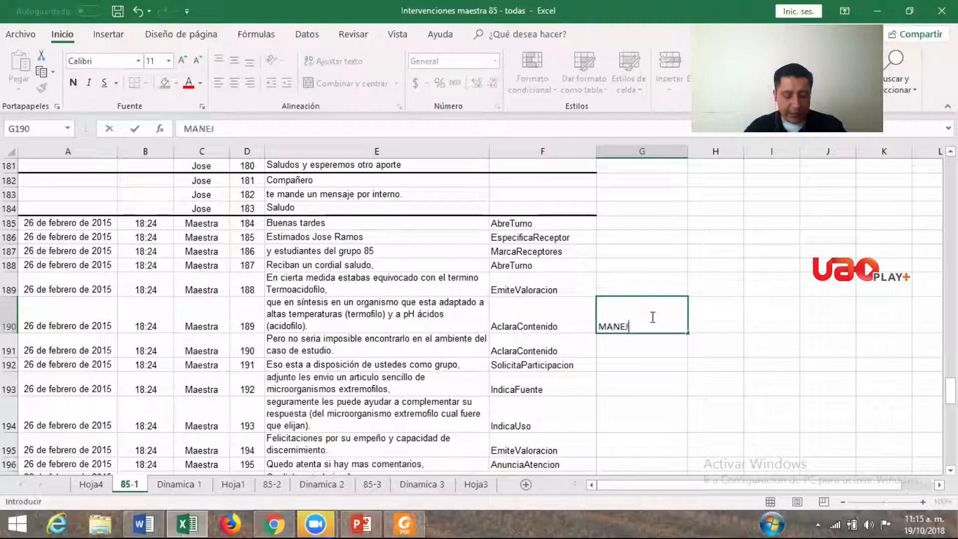
text(O DISCIPLINAR)
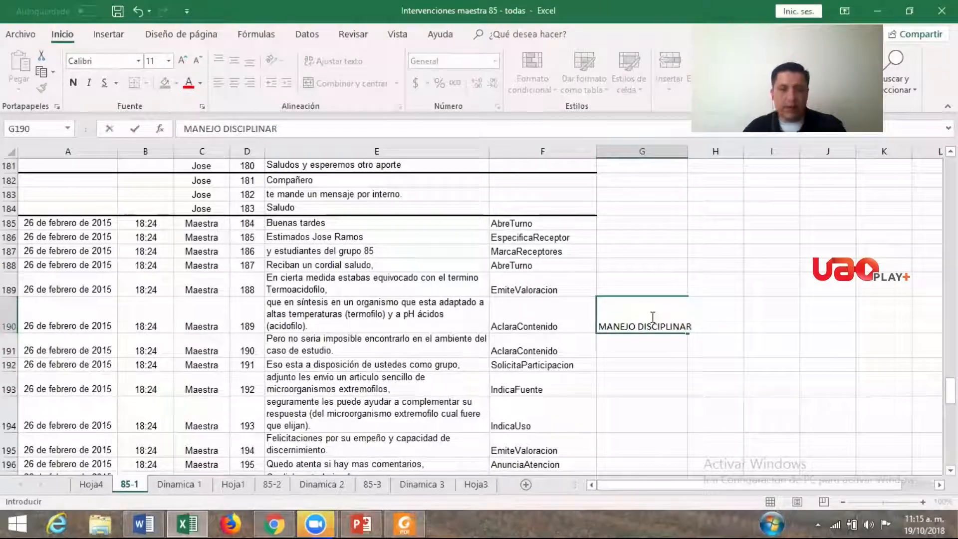
Step: Categorize the EmiteValoracion line 188 as MANEJO DISCIPLINAR too, in cell G189
key(Up)
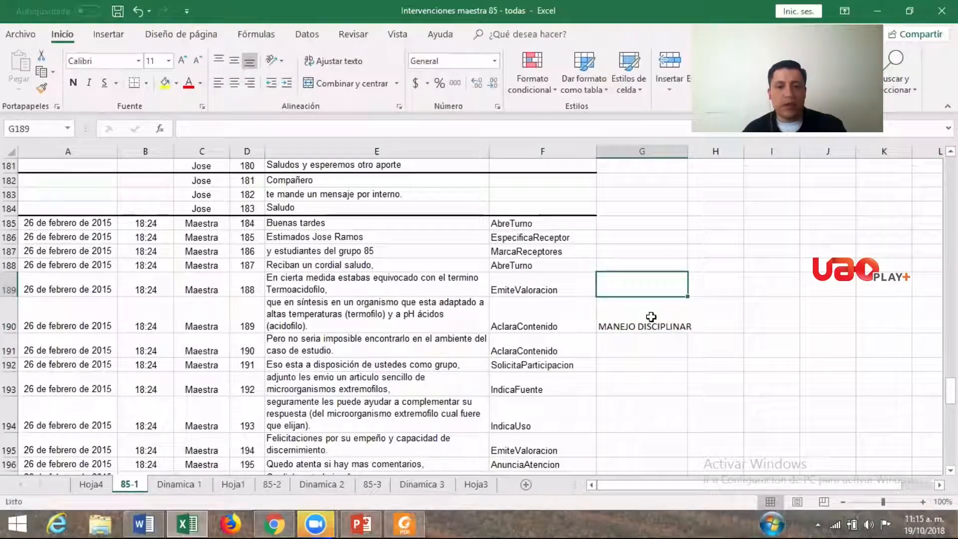
text(MANEJO DISCIP)
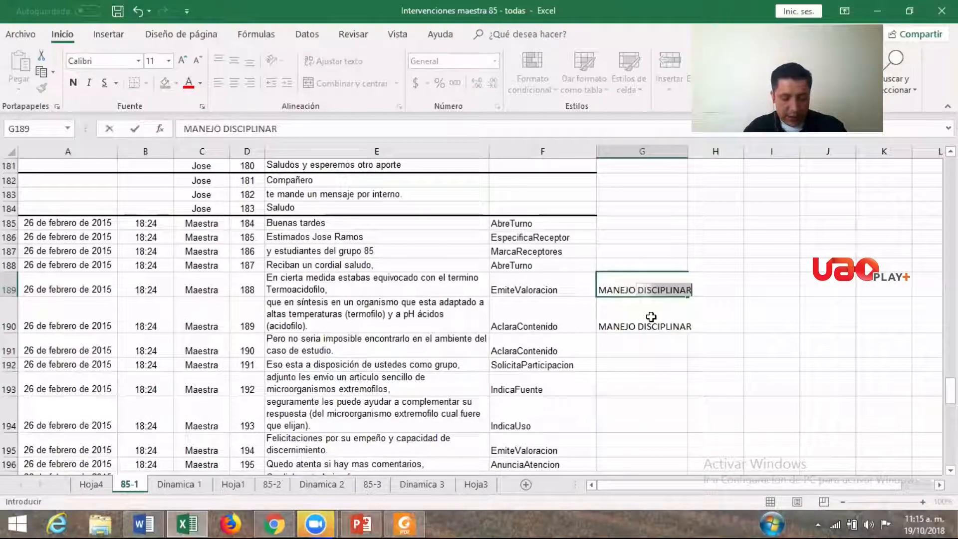
text(LINAR)
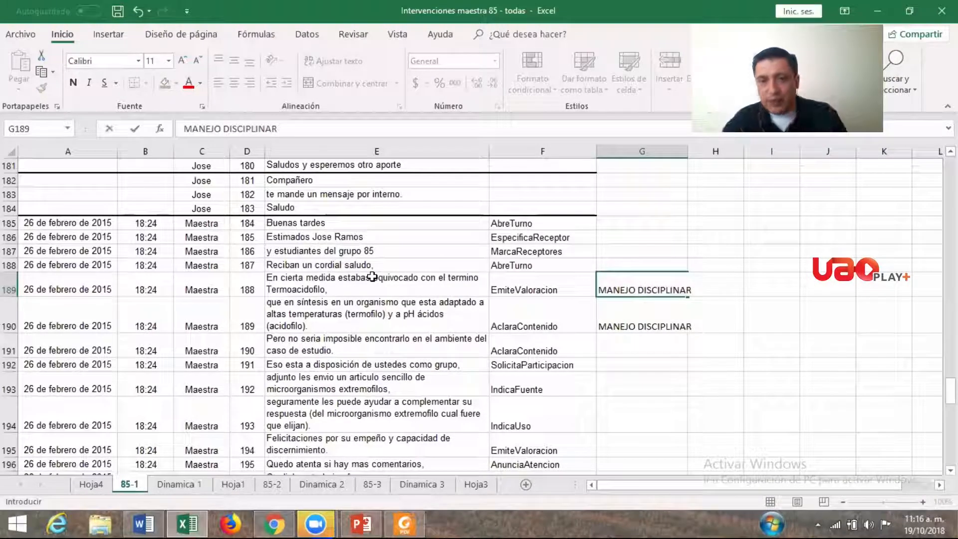
click(663, 314)
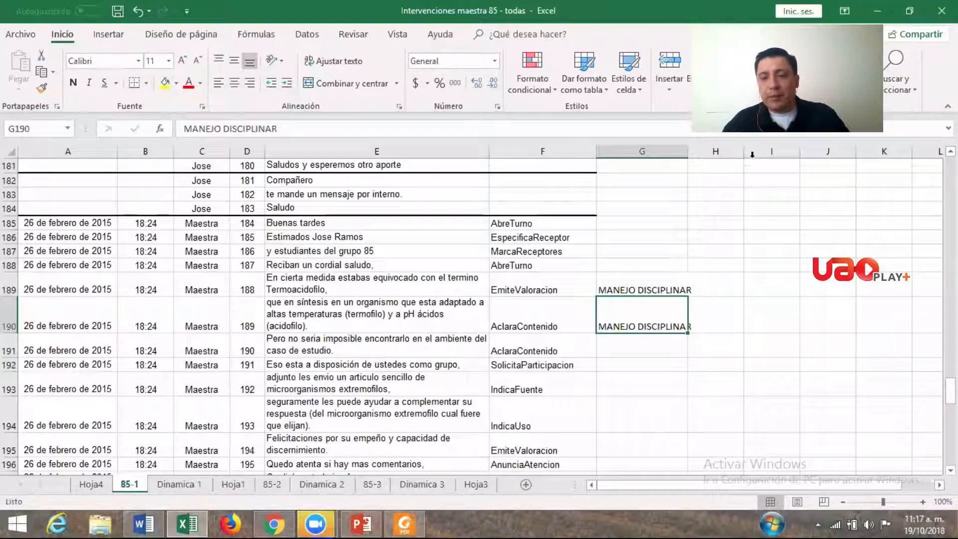
Step: Widen columns H and G, and enter the heading CAT SEG in H1 for a further category column
drag(740, 152, 805, 152)
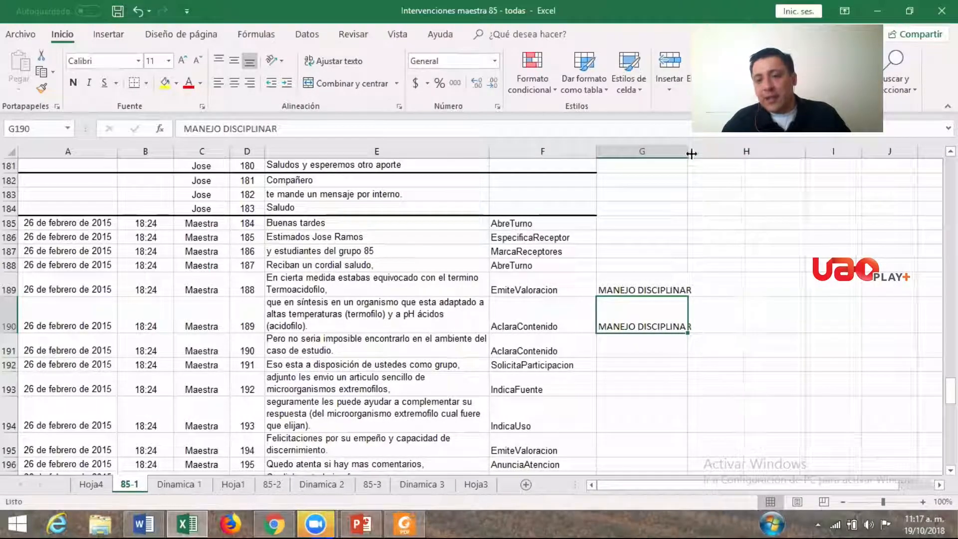
drag(688, 154, 709, 154)
scroll(733, 428, up, 20)
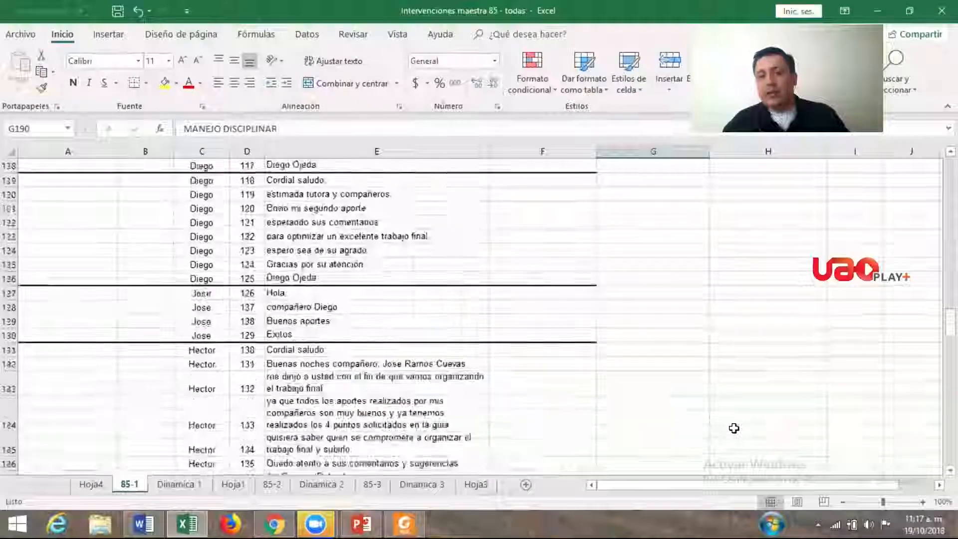
scroll(733, 428, up, 20)
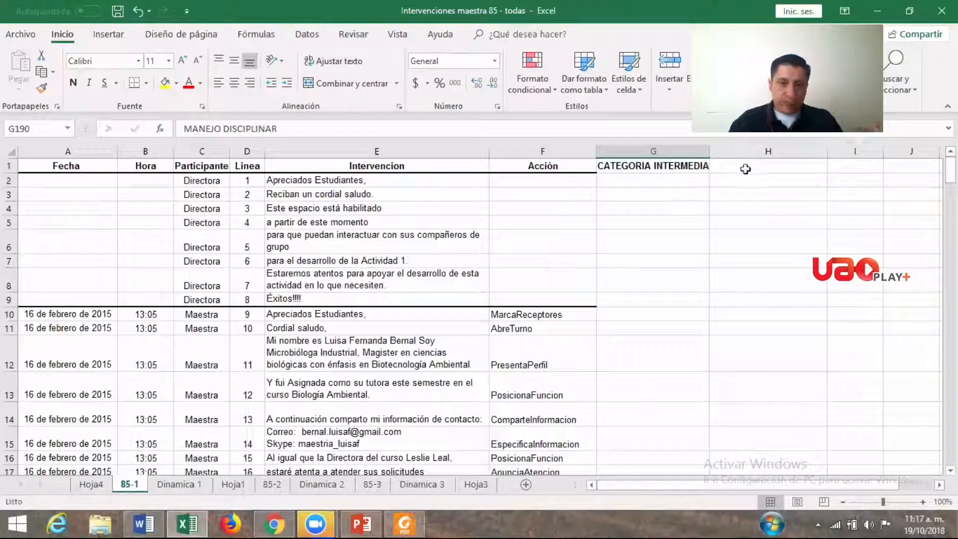
click(752, 168)
text(D)
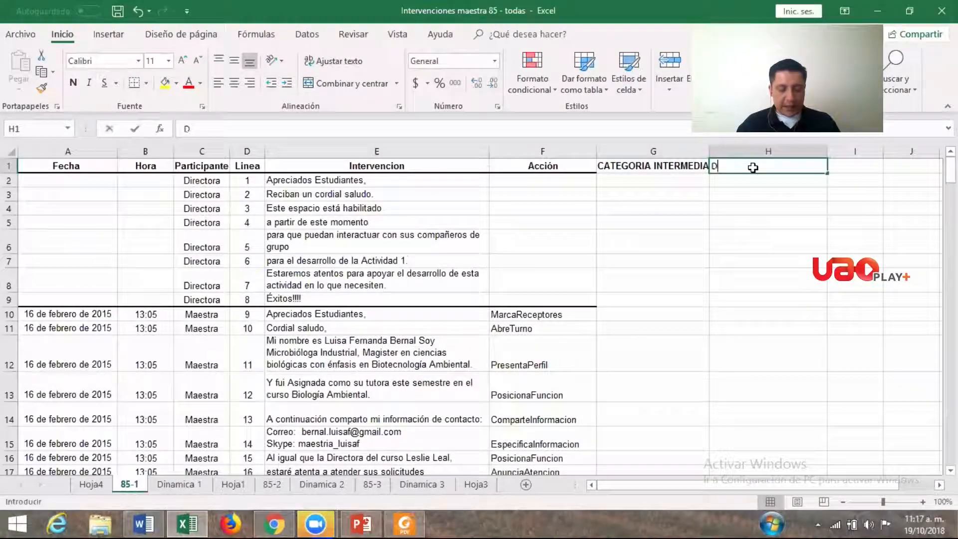
text(efinición)
key(BackSpace)
key(BackSpace)
key(BackSpace)
key(BackSpace)
key(BackSpace)
key(BackSpace)
key(BackSpace)
key(BackSpace)
key(BackSpace)
key(BackSpace)
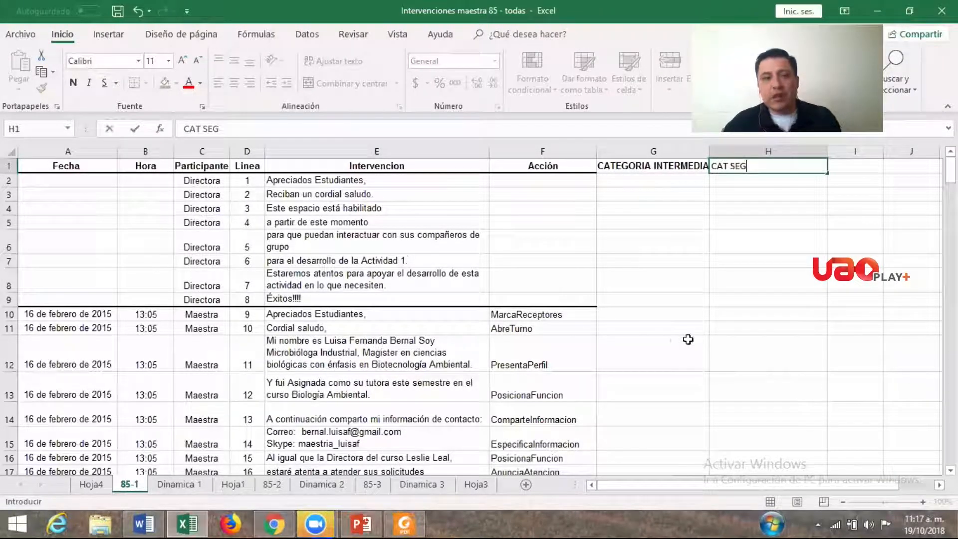
Step: Go over the Maestra's coded interventions from 20 February 2015 down to the categorized lines of 26 February
scroll(688, 339, down, 10)
scroll(688, 340, down, 12)
scroll(688, 339, up, 4)
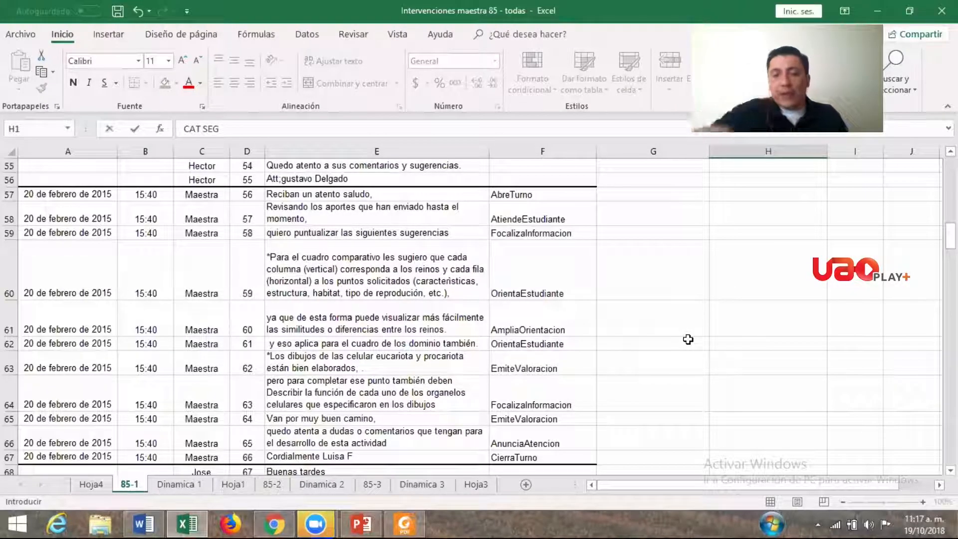
scroll(688, 340, up, 3)
scroll(687, 340, down, 20)
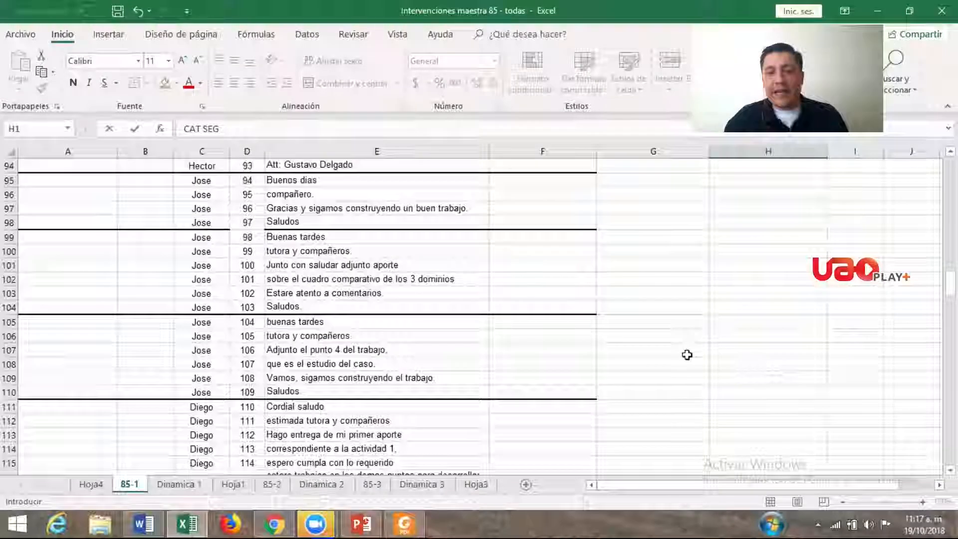
scroll(687, 355, down, 20)
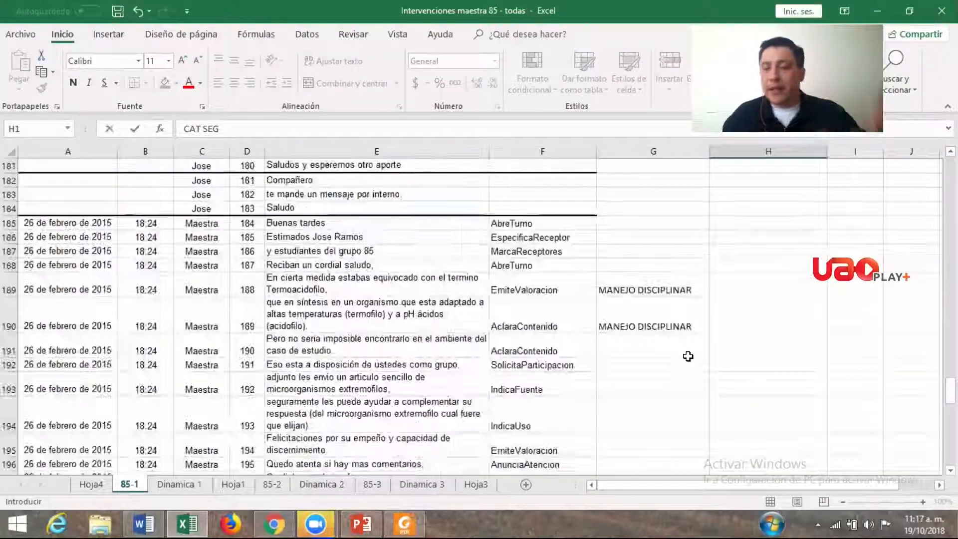
Step: Examine the Maestra's 25 February 2015 turn, selecting its action codes AnunciaEquivocacion and AnunciaContenido
scroll(688, 356, up, 2)
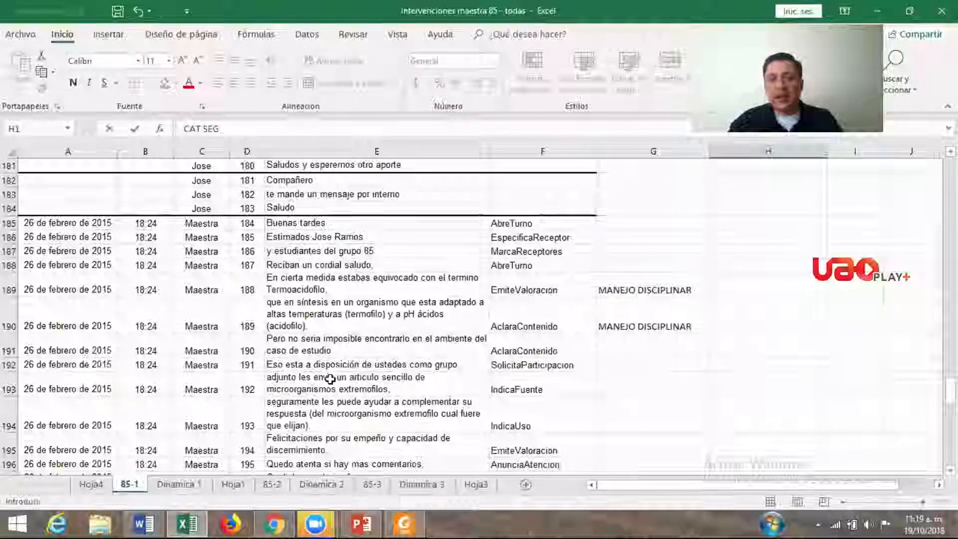
scroll(348, 382, up, 1)
scroll(348, 382, up, 12)
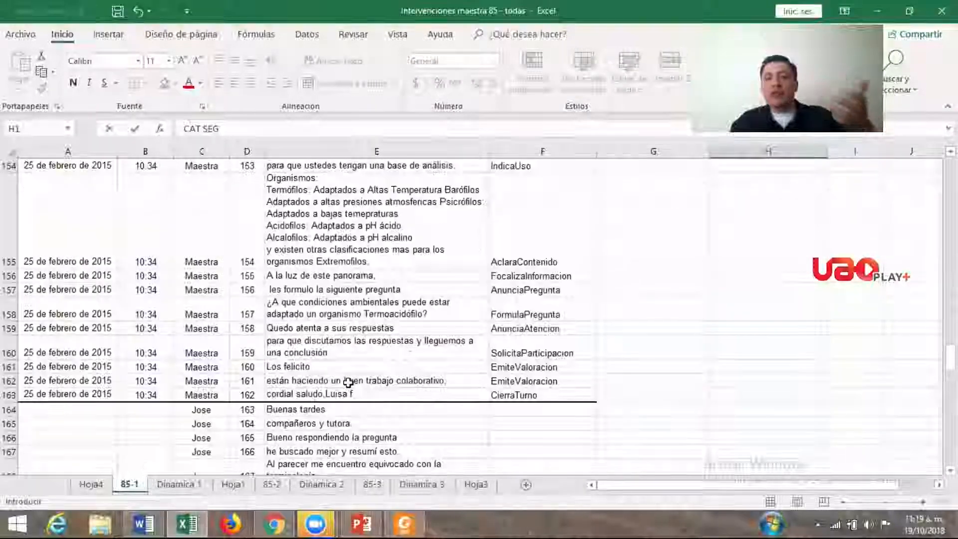
scroll(347, 382, down, 3)
scroll(347, 382, down, 1)
scroll(347, 382, up, 2)
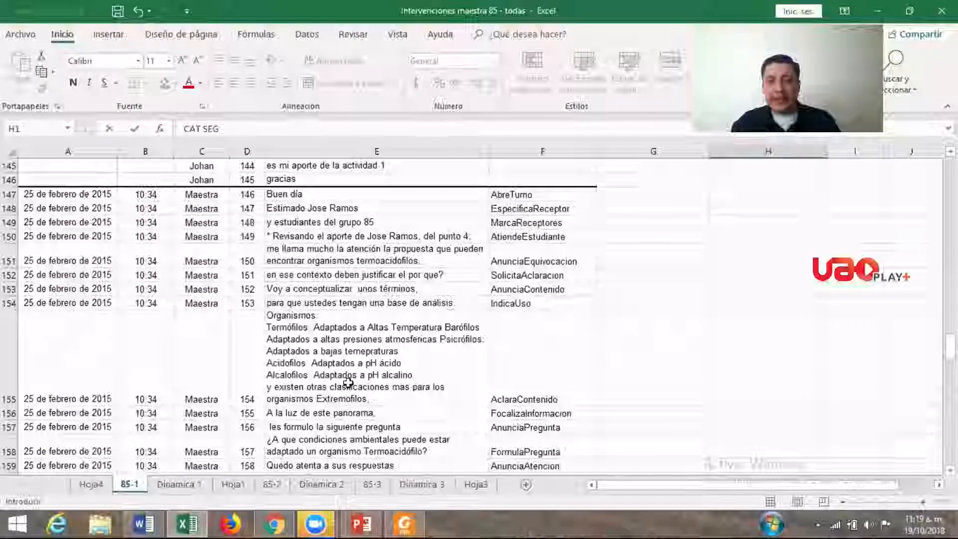
click(528, 257)
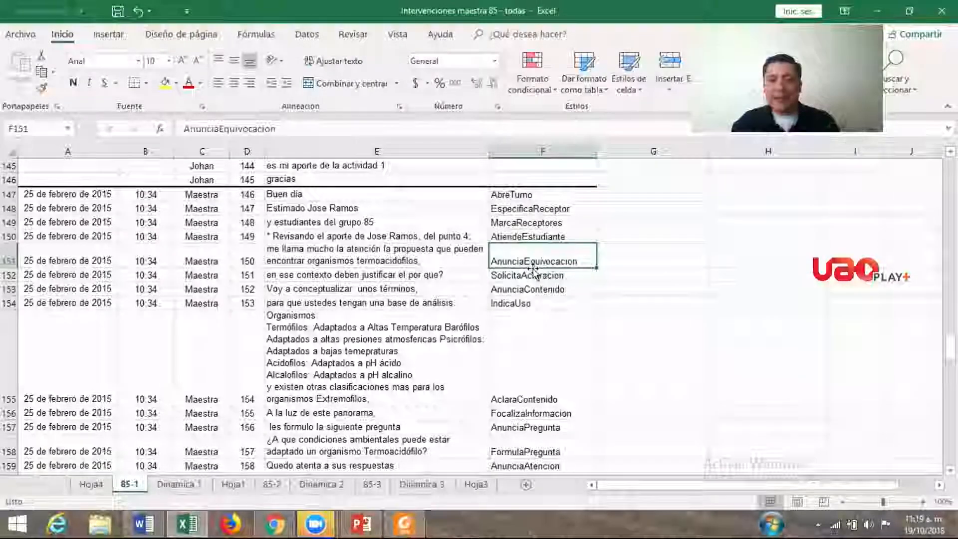
click(545, 290)
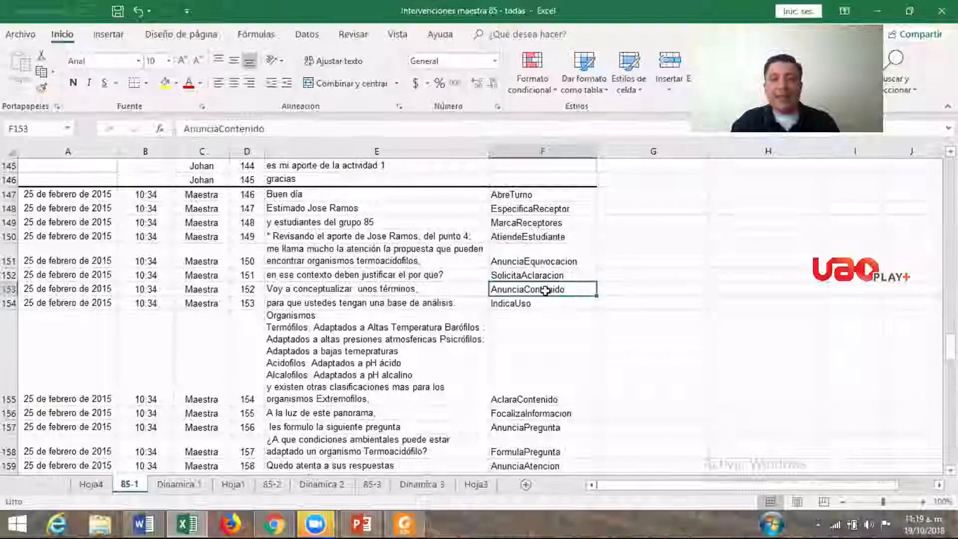
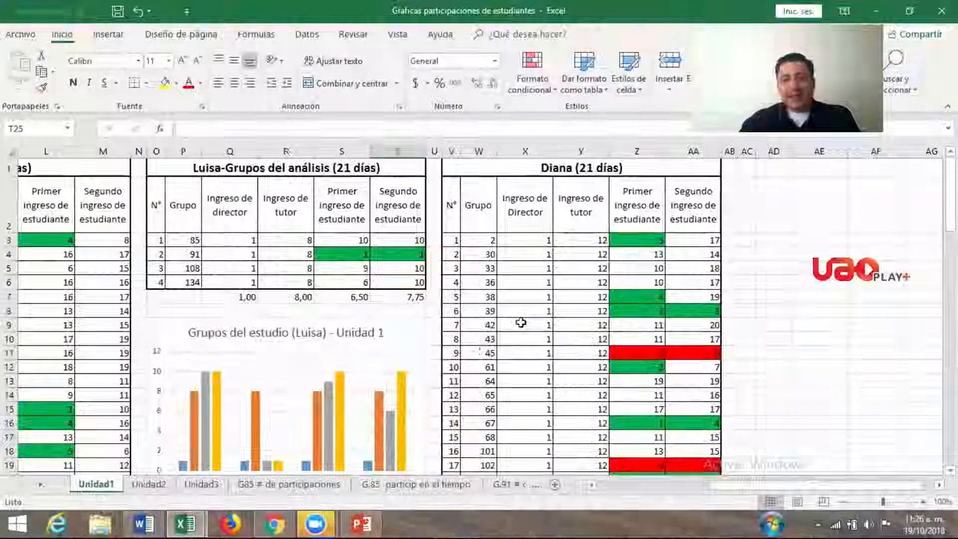
Step: Look over the group participation tables on the Unidad1 sheet of the Graficas participaciones de estudiantes workbook
mouse_move(292, 530)
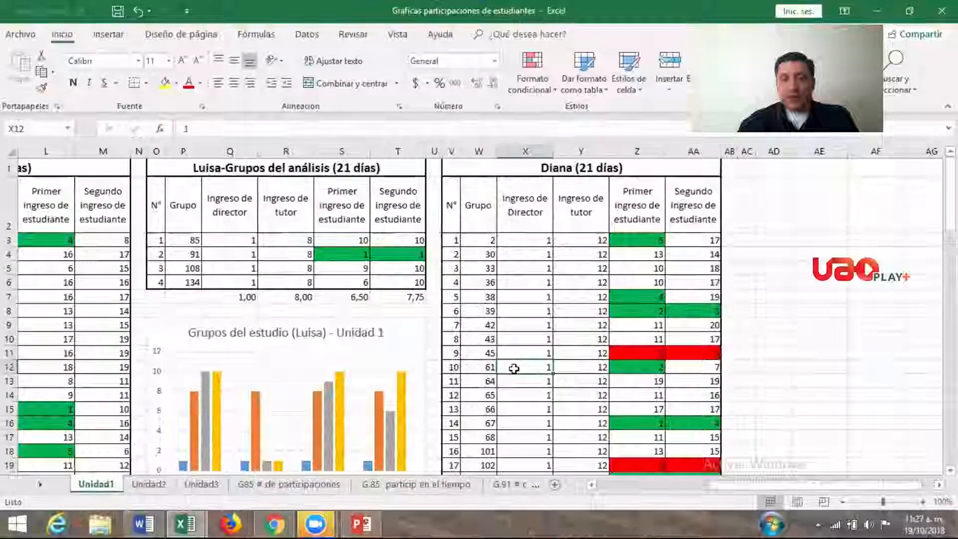
click(514, 369)
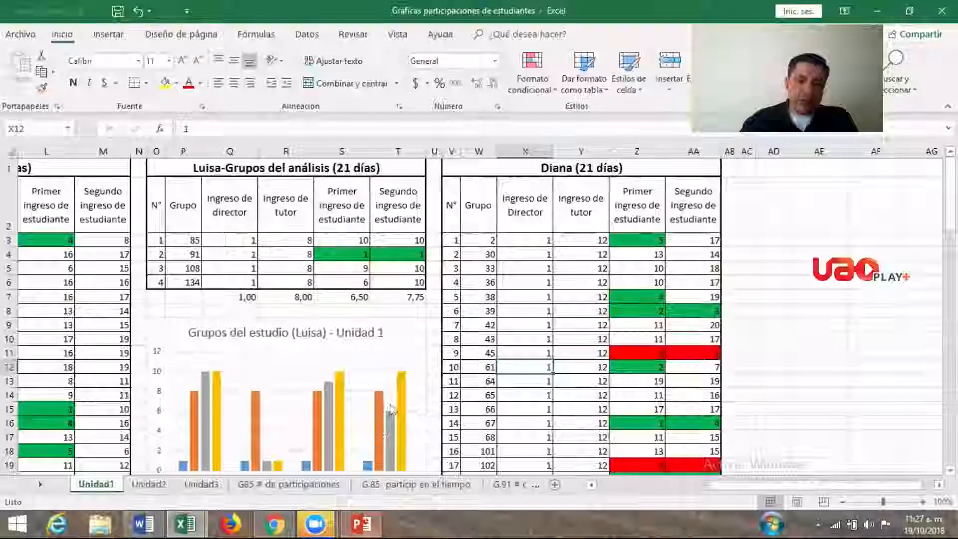
scroll(436, 387, down, 6)
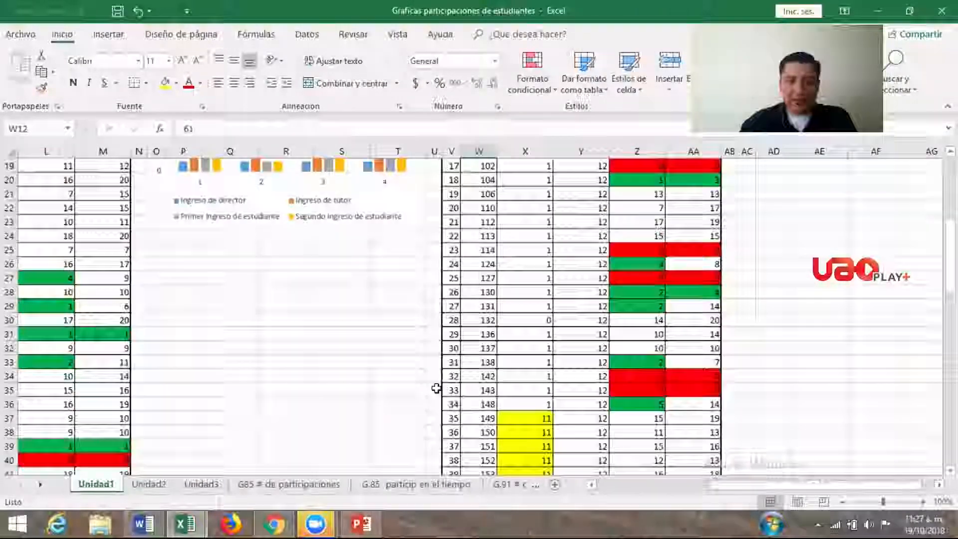
scroll(436, 387, up, 6)
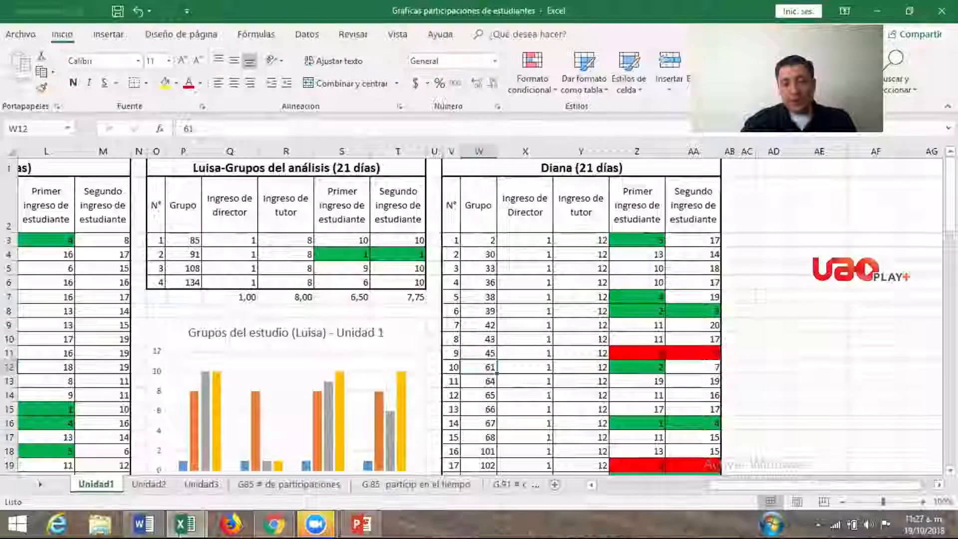
Step: Switch to the Intervenciones maestra 85 - todas workbook and view the start of the pivot table on Hoja4
mouse_move(185, 524)
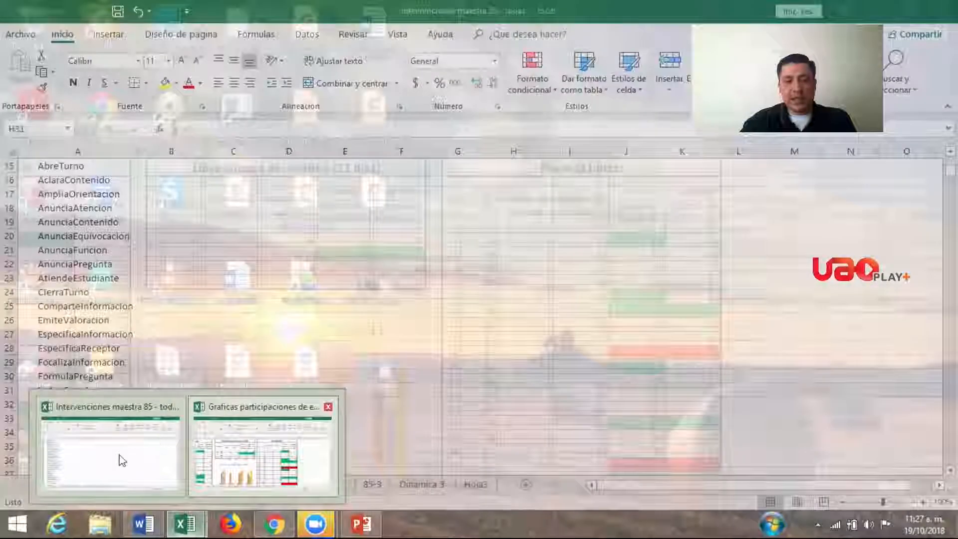
click(162, 459)
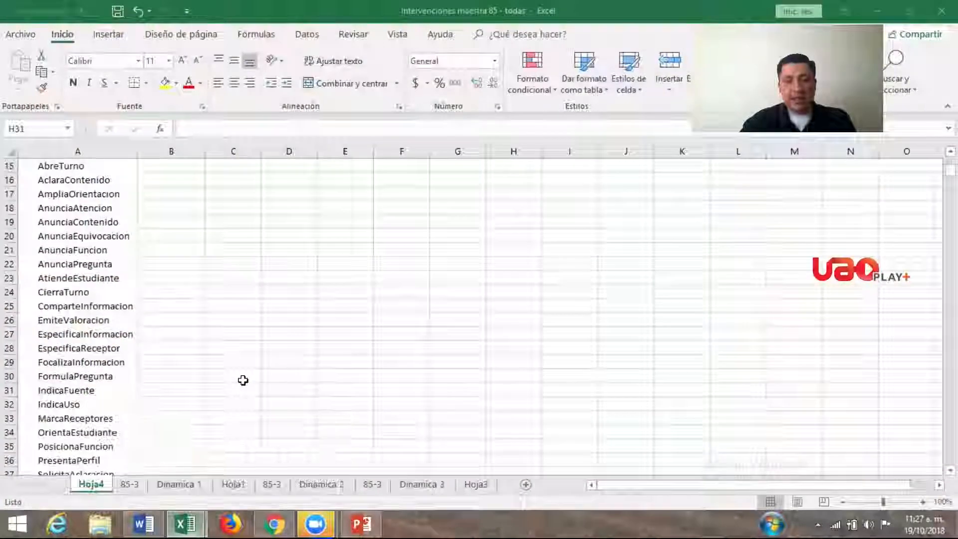
click(290, 530)
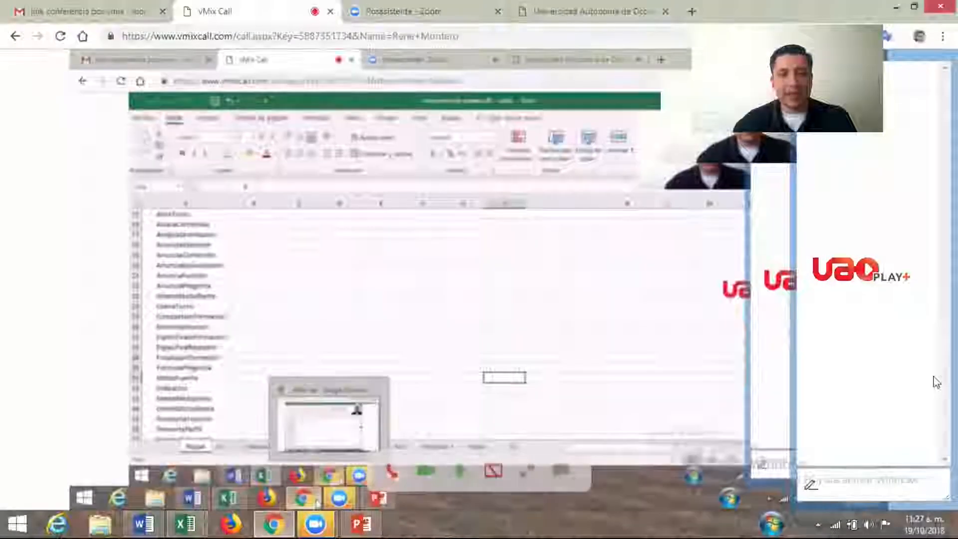
key(alt+Tab)
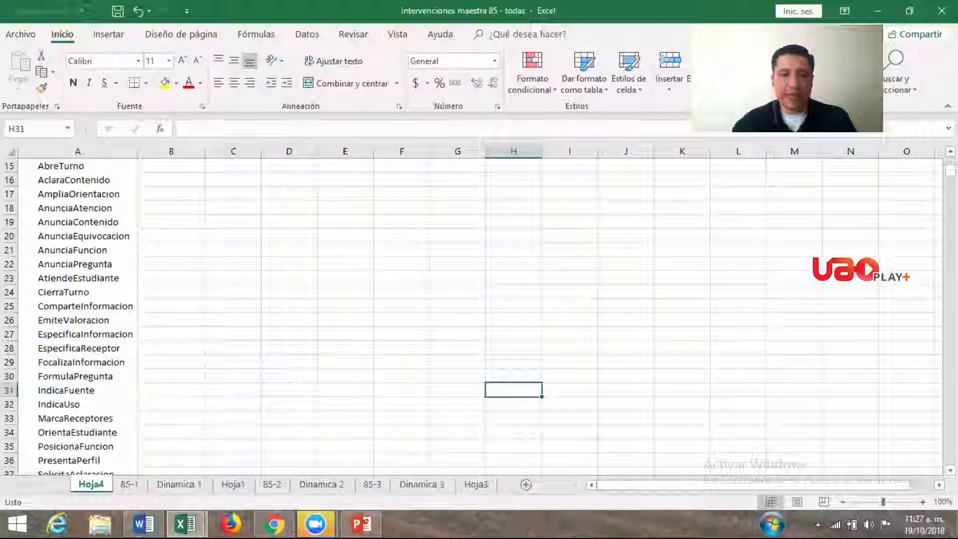
mouse_move(185, 524)
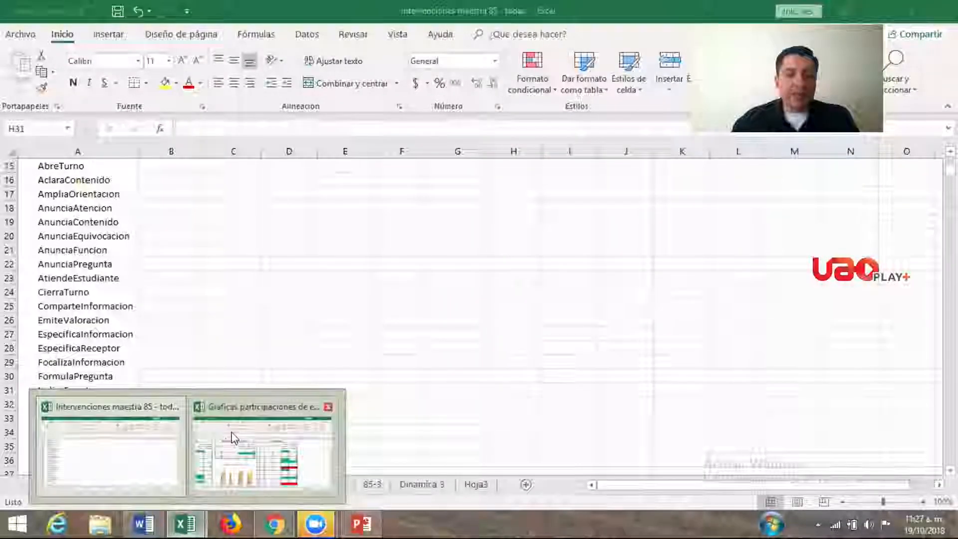
click(100, 458)
scroll(123, 306, up, 5)
scroll(123, 305, down, 2)
scroll(123, 306, up, 2)
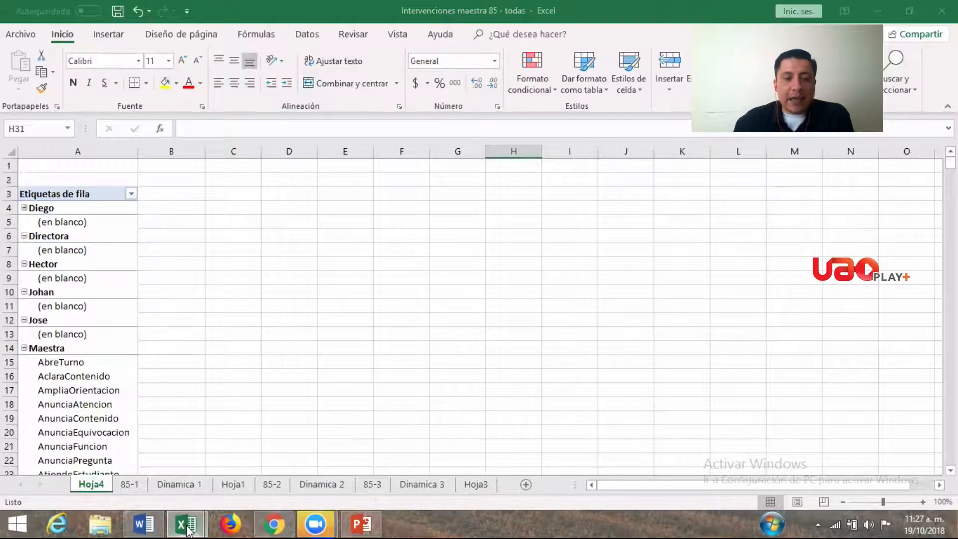
Step: Return to the Graficas participaciones de estudiantes workbook and compare the director, tutor and student entry days per group on Unidad1
mouse_move(184, 524)
click(252, 419)
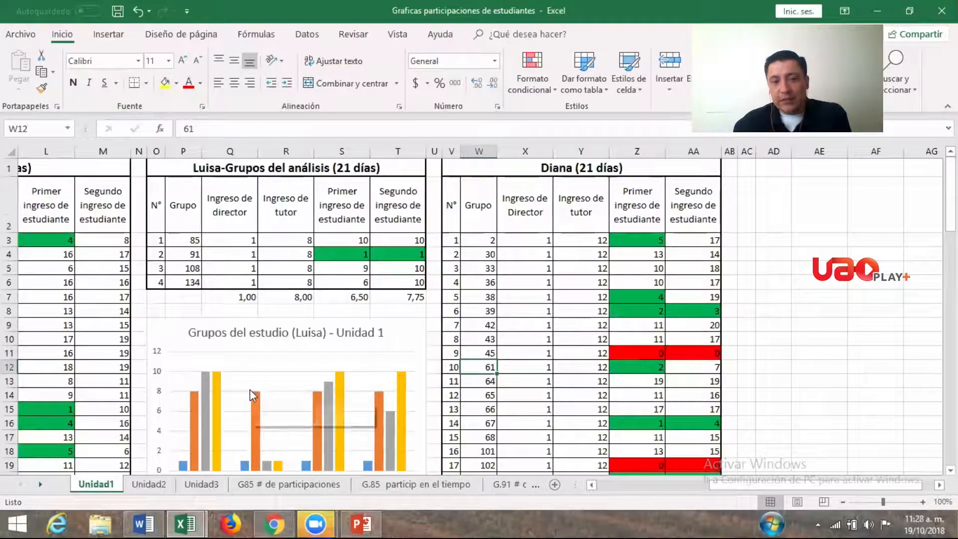
scroll(253, 396, down, 3)
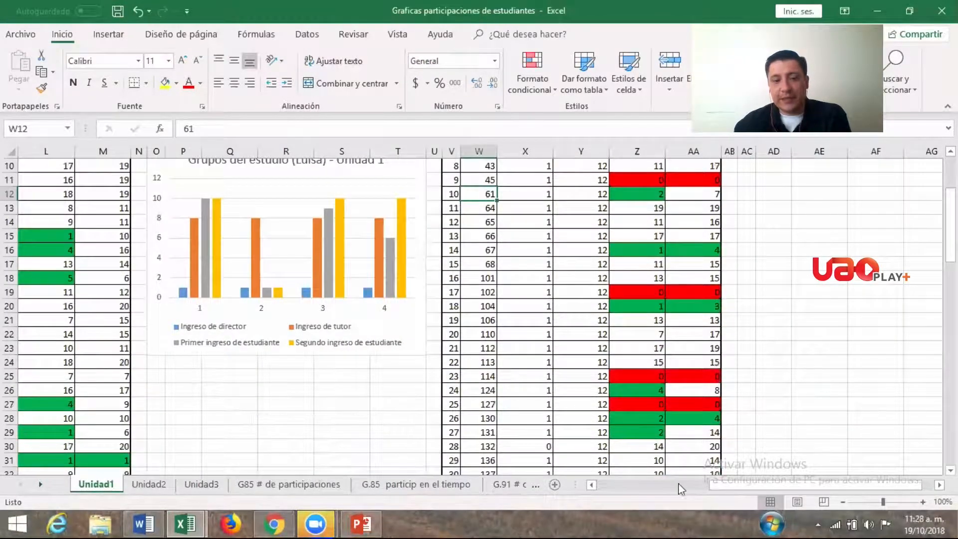
drag(709, 485, 627, 501)
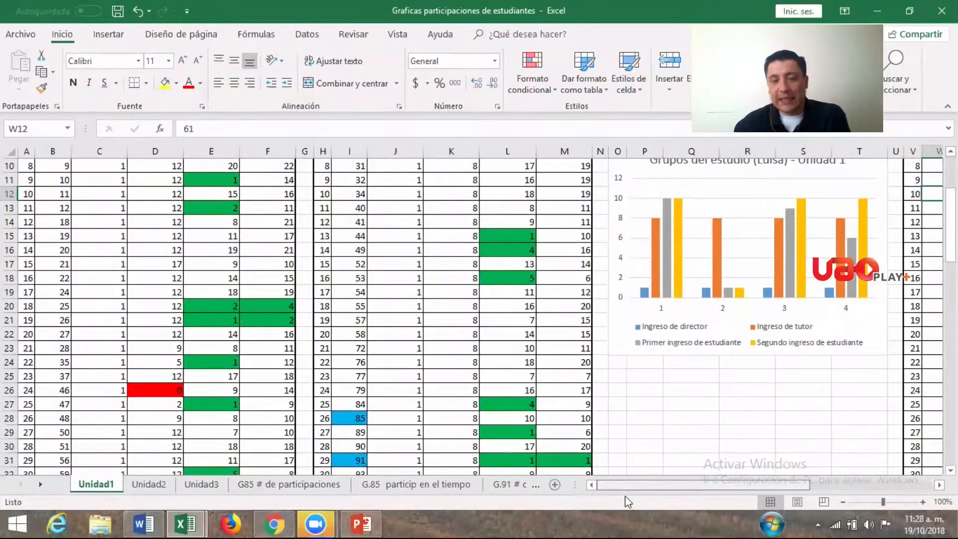
scroll(431, 412, up, 3)
scroll(431, 412, down, 1)
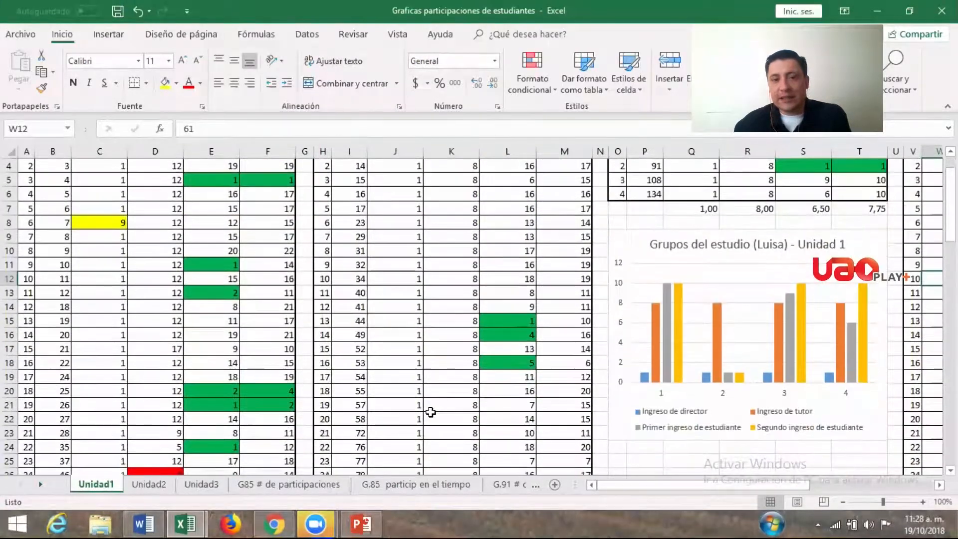
scroll(430, 412, up, 1)
scroll(951, 223, down, 1)
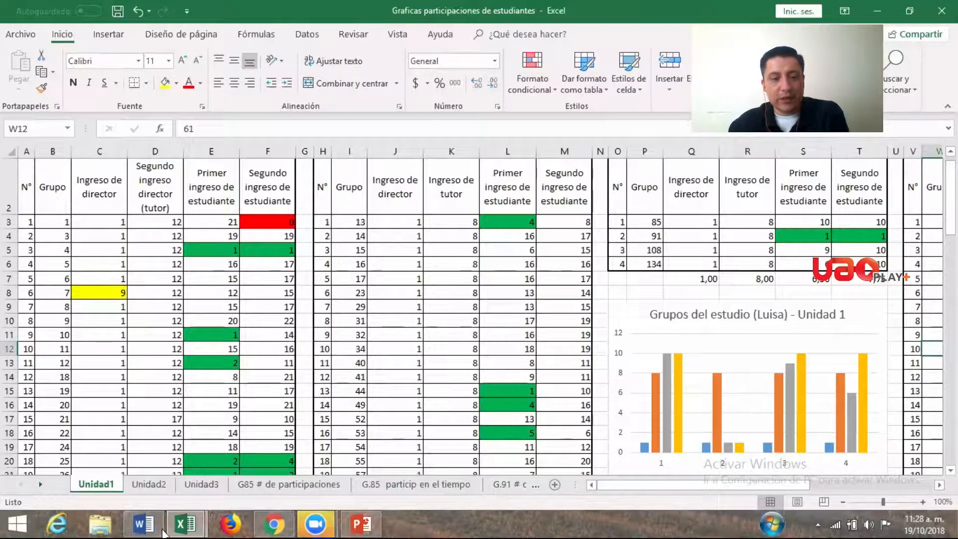
Step: In the Intervenciones maestra 85 - todas workbook, examine the Maestra's first interventions of 16 February 2015 on sheet 85-1
mouse_move(185, 524)
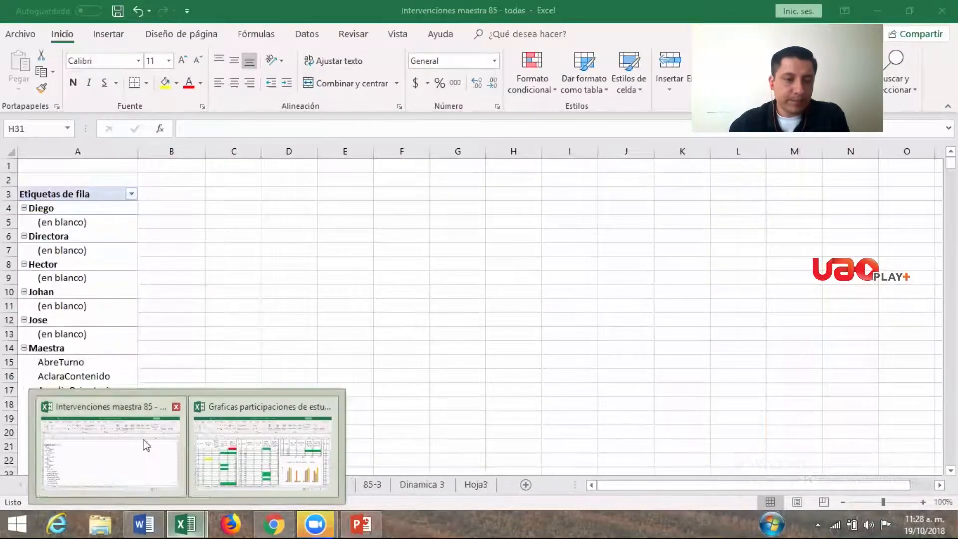
click(143, 442)
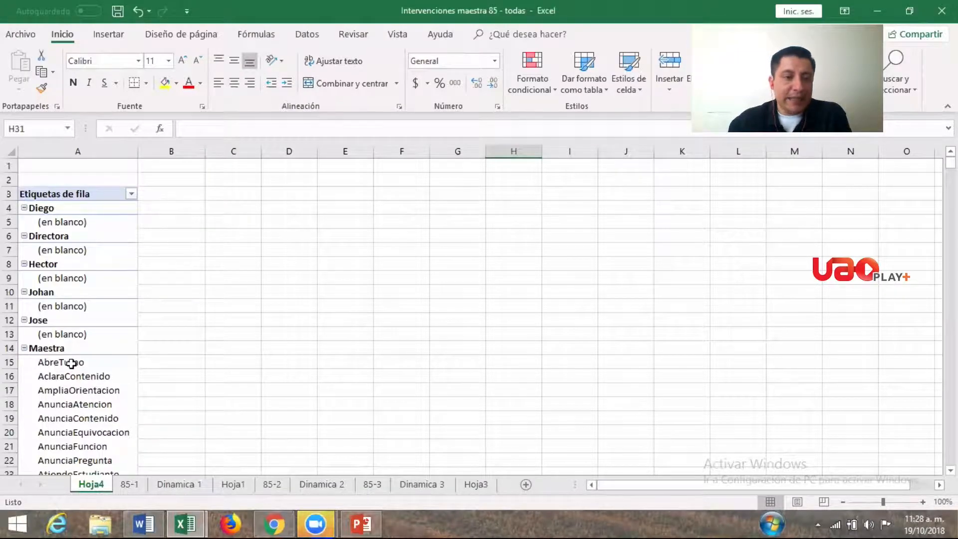
click(129, 485)
scroll(160, 340, up, 20)
scroll(159, 340, up, 10)
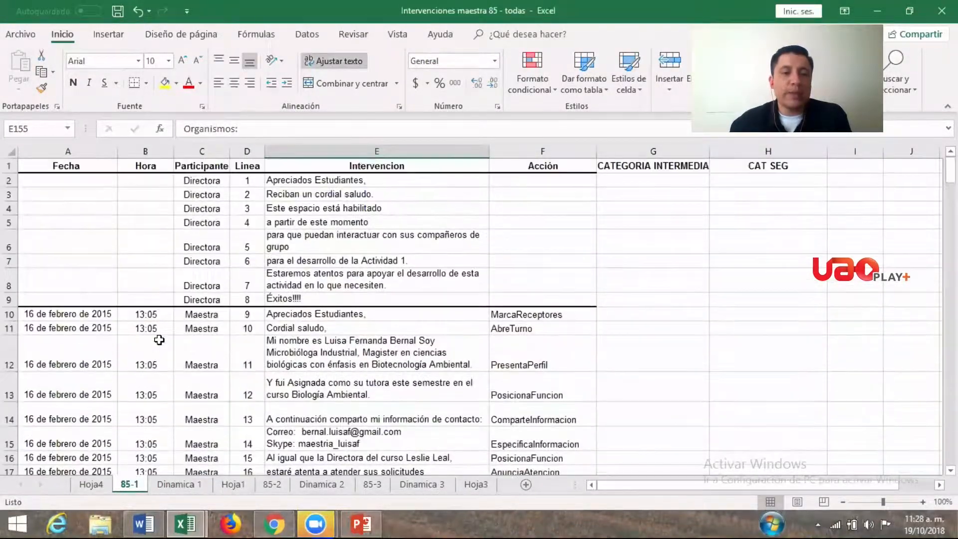
click(89, 326)
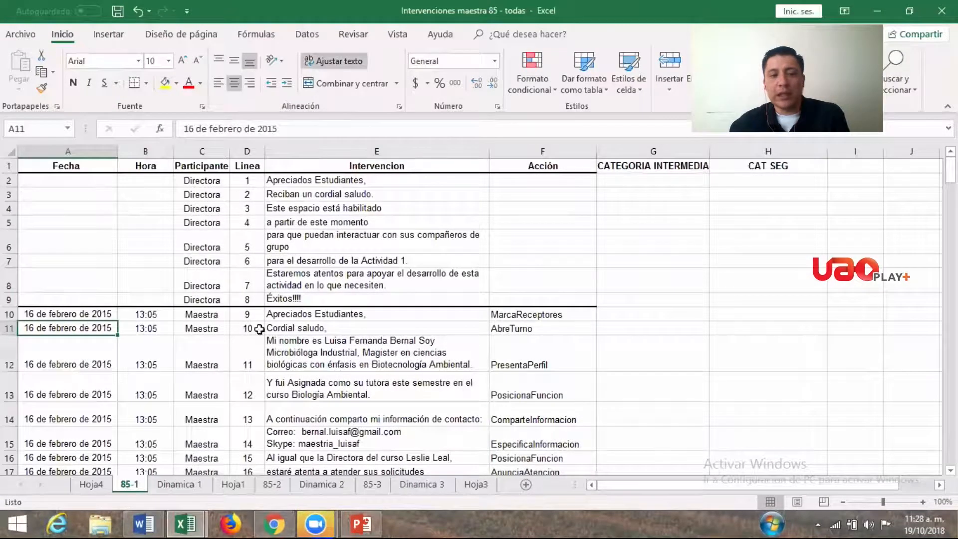
click(275, 328)
click(283, 312)
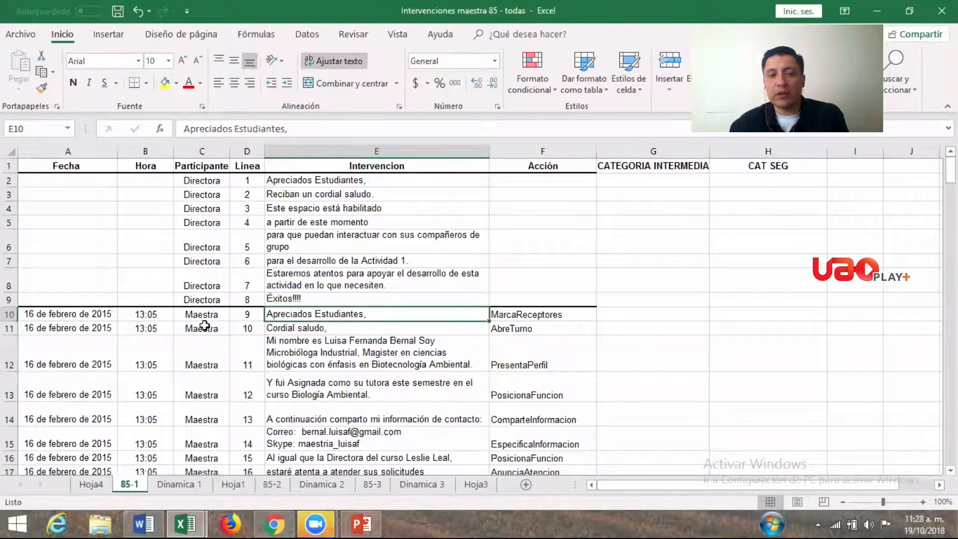
click(87, 316)
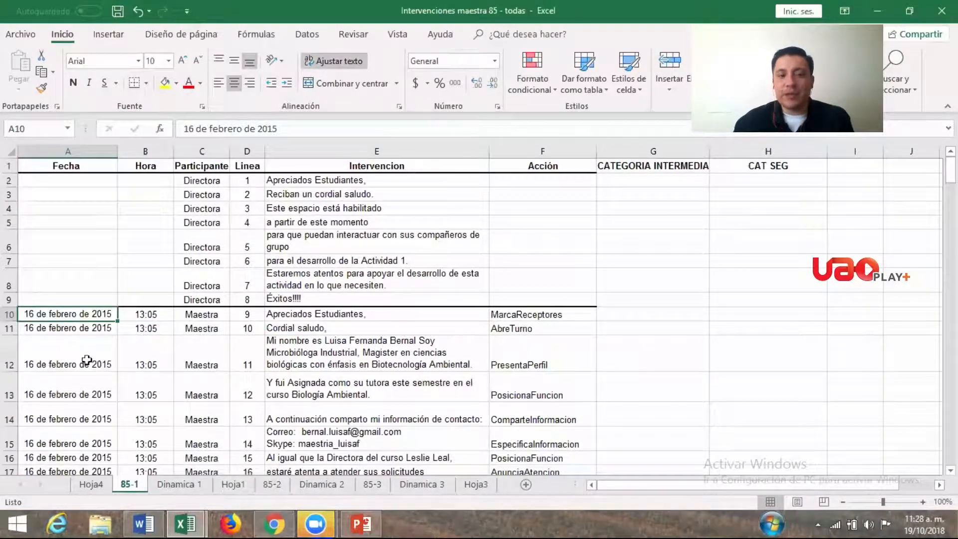
Step: Add the Fecha field below Acción in the rows of the Hoja4 pivot table and review the dates under the Maestra's actions
click(91, 485)
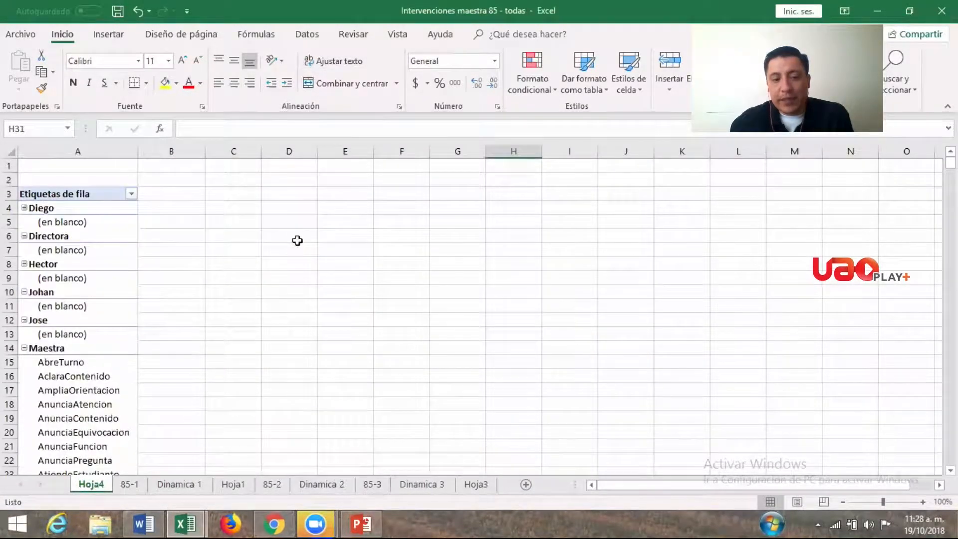
click(49, 263)
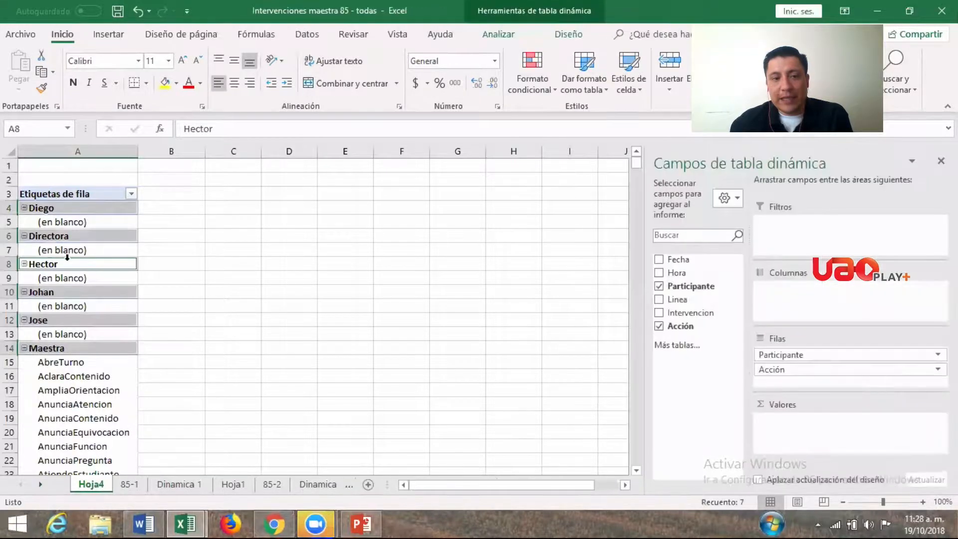
drag(675, 262, 798, 385)
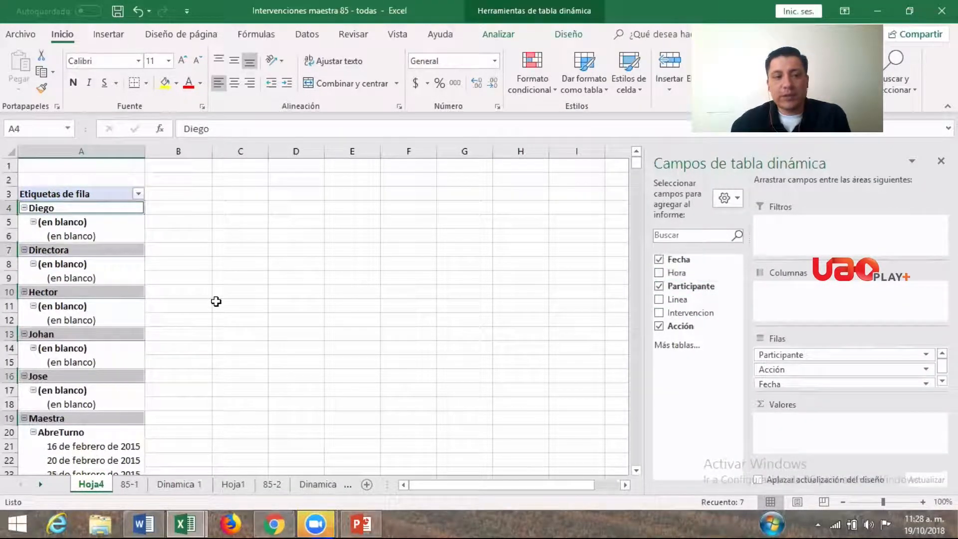
scroll(216, 301, down, 3)
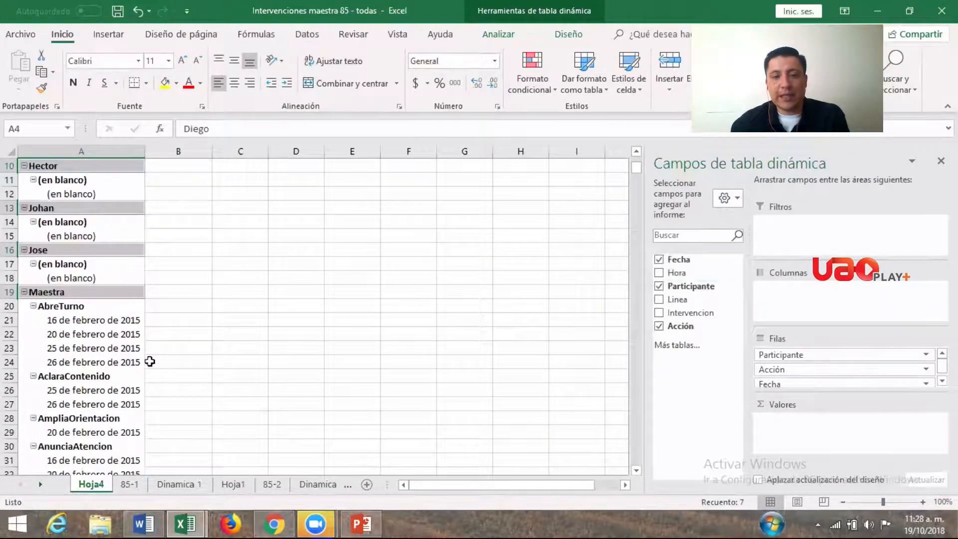
scroll(150, 371, down, 2)
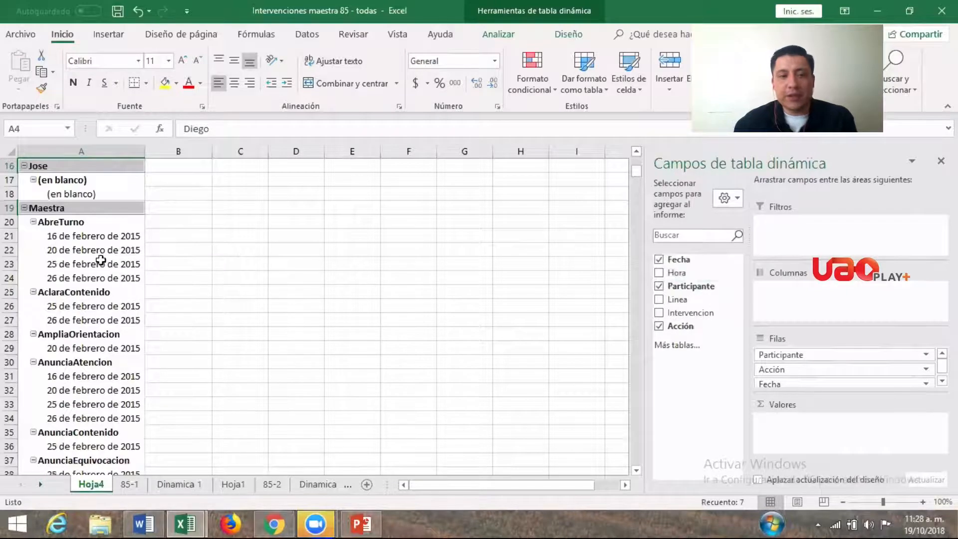
scroll(86, 288, down, 2)
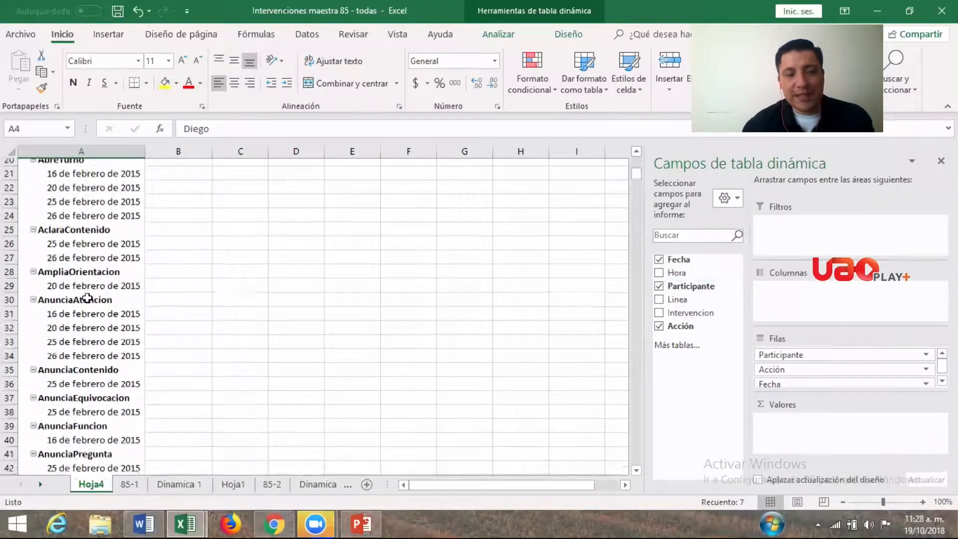
scroll(88, 297, up, 2)
scroll(88, 298, down, 1)
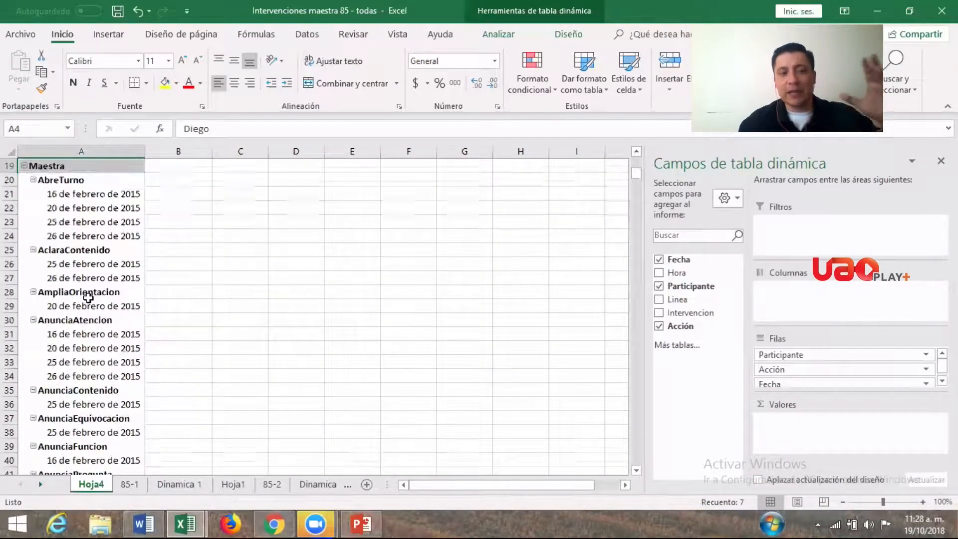
scroll(88, 298, down, 1)
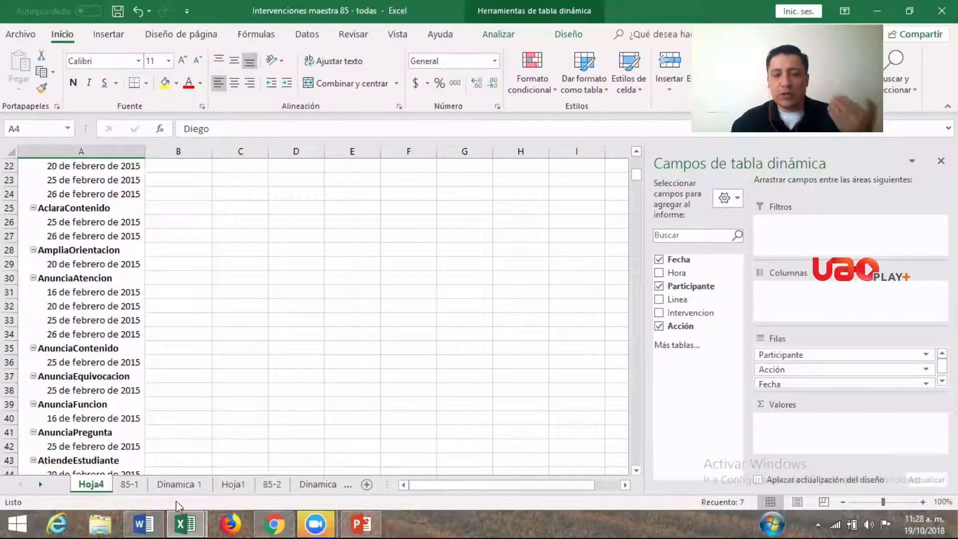
Step: Switch to the Graficas participaciones de estudiantes workbook and go over the Unidad1 tables down to the charts beneath them
click(189, 524)
click(303, 435)
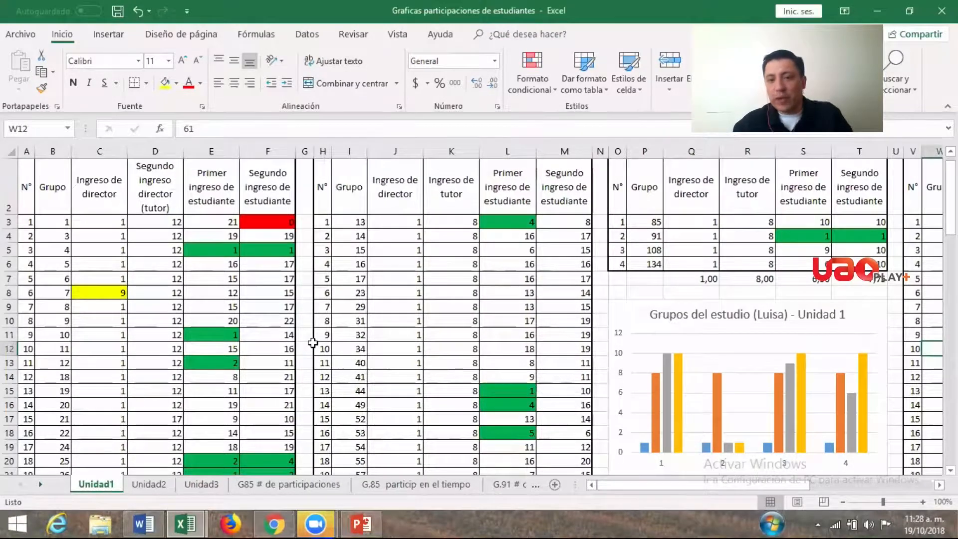
scroll(312, 342, down, 3)
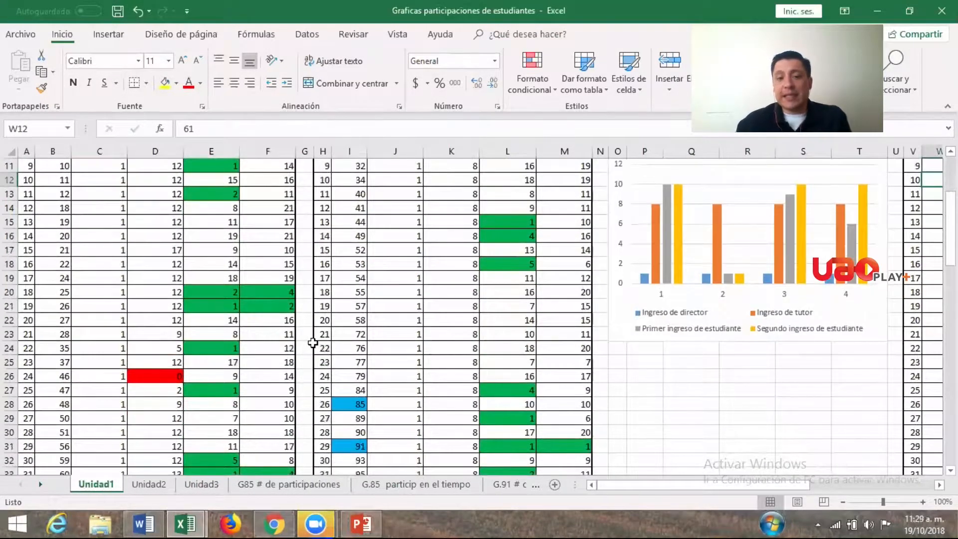
drag(698, 488, 760, 484)
scroll(599, 361, down, 3)
scroll(598, 365, down, 6)
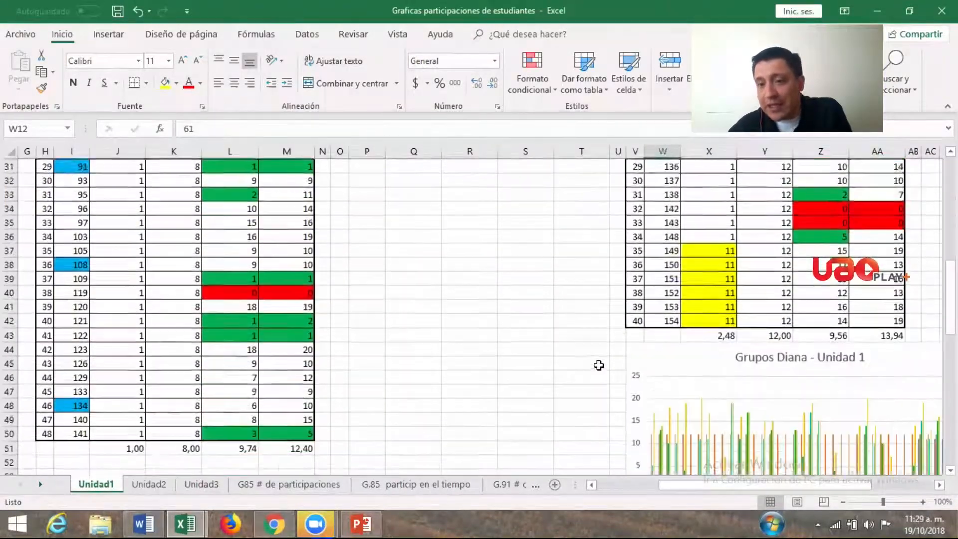
scroll(576, 367, down, 1)
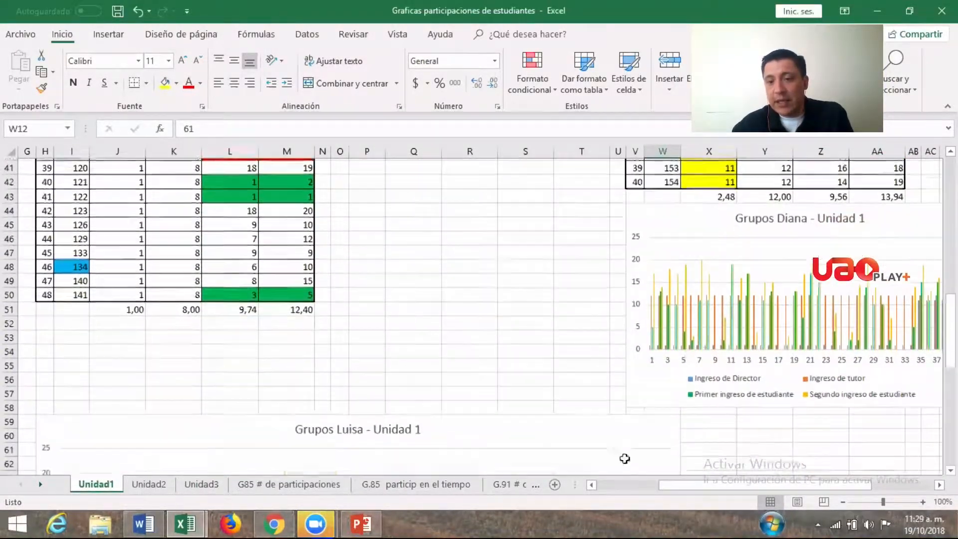
Step: Move the chart beneath the 40-group table on Unidad1 so it starts in column Q, and enlarge it to about column AA
drag(734, 488, 795, 488)
drag(444, 225, 236, 237)
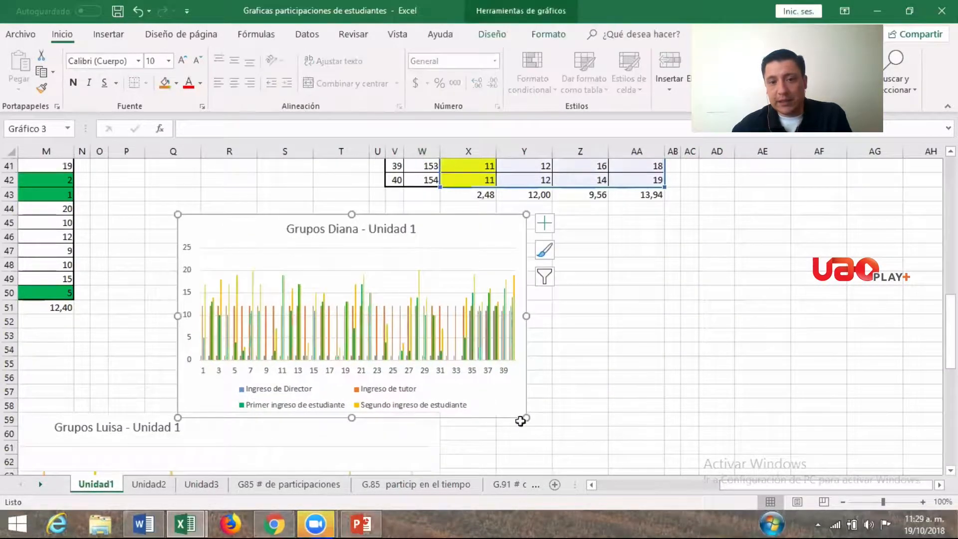
drag(526, 417, 621, 487)
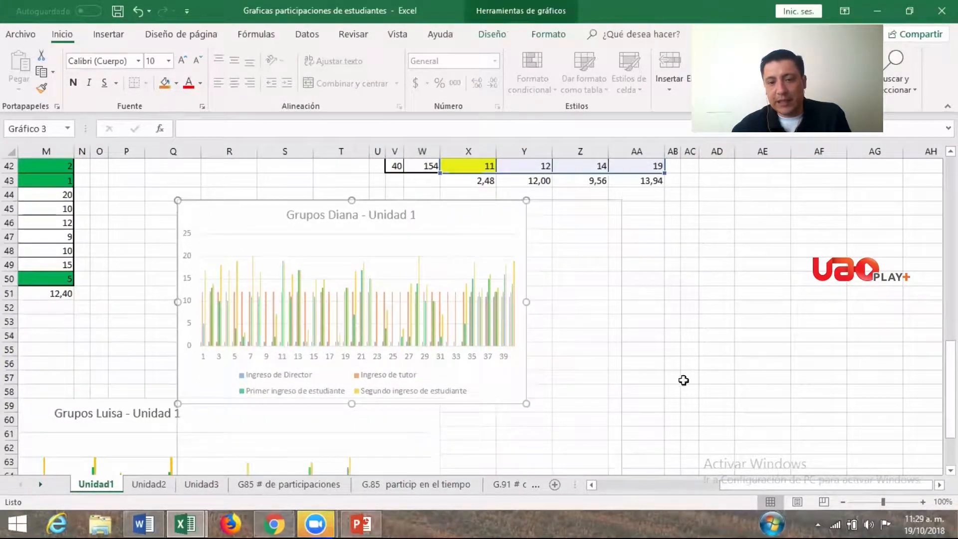
Step: Move the 40-group Unidad 1 chart so it starts at the edge of column Q, around row 42
drag(781, 488, 736, 468)
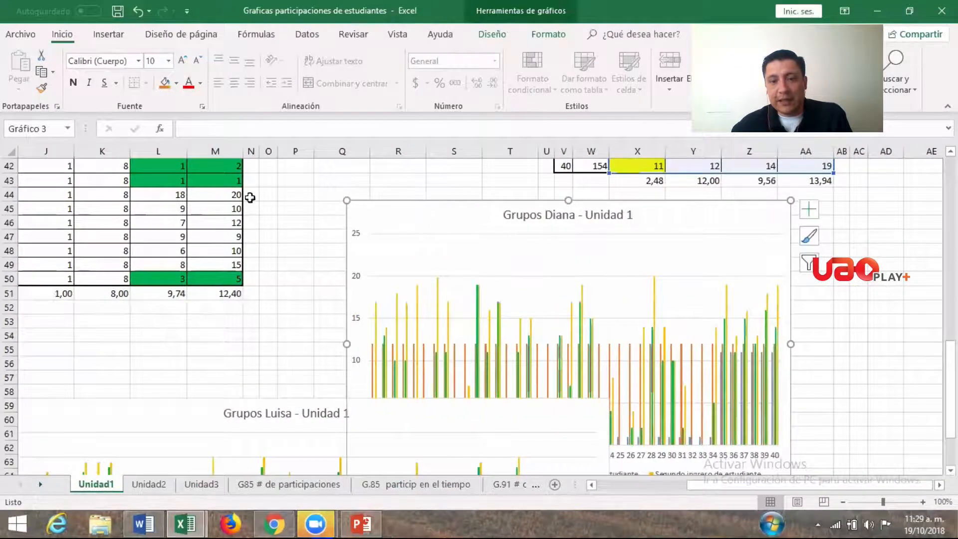
drag(440, 215, 407, 187)
Step: Enlarge the 48-group Unidad 1 chart to about the end of column Z and row 77, and review its columns
click(188, 414)
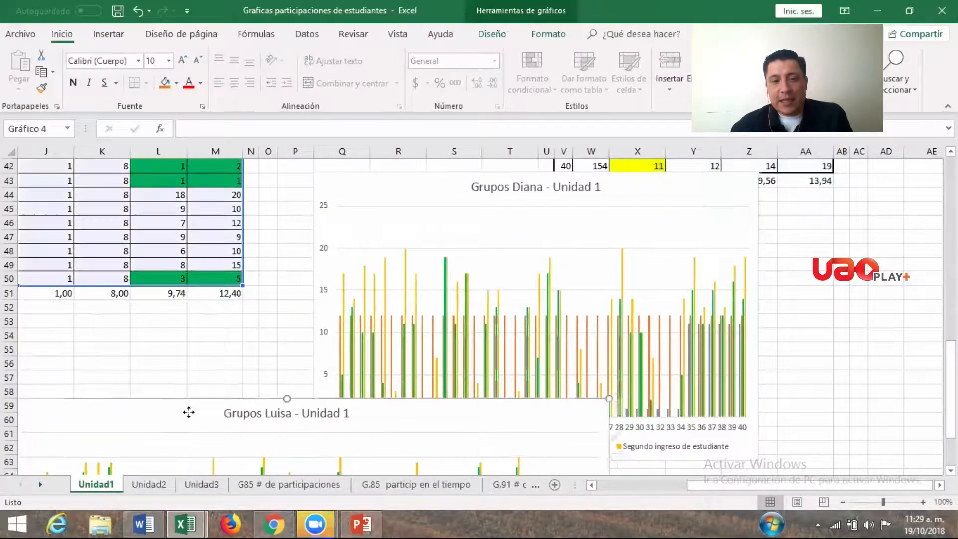
scroll(220, 410, down, 5)
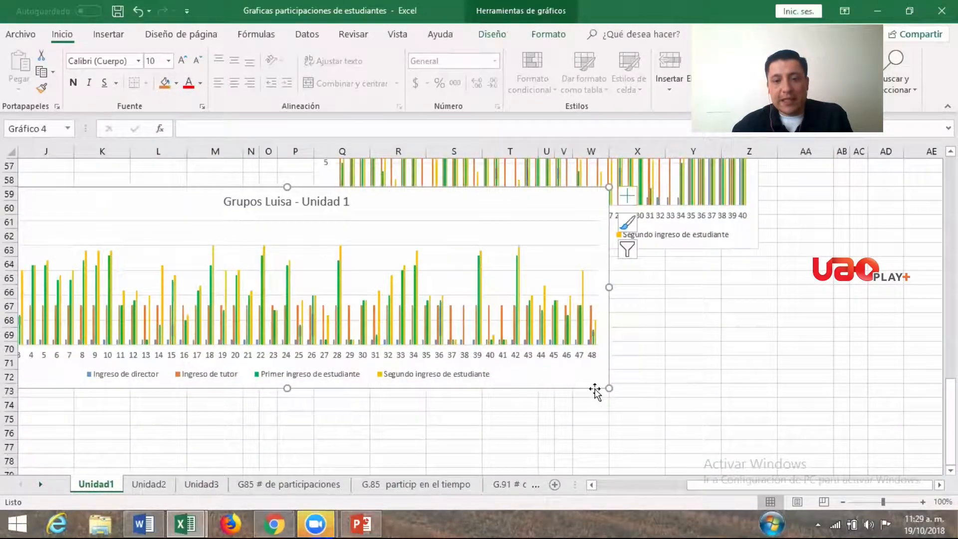
drag(653, 405, 776, 449)
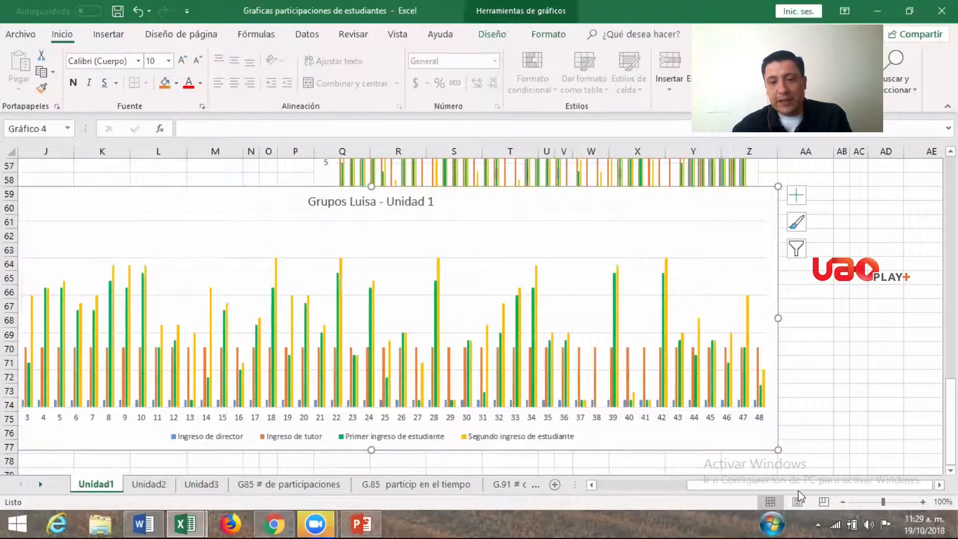
drag(808, 487, 724, 488)
scroll(766, 492, right, 4)
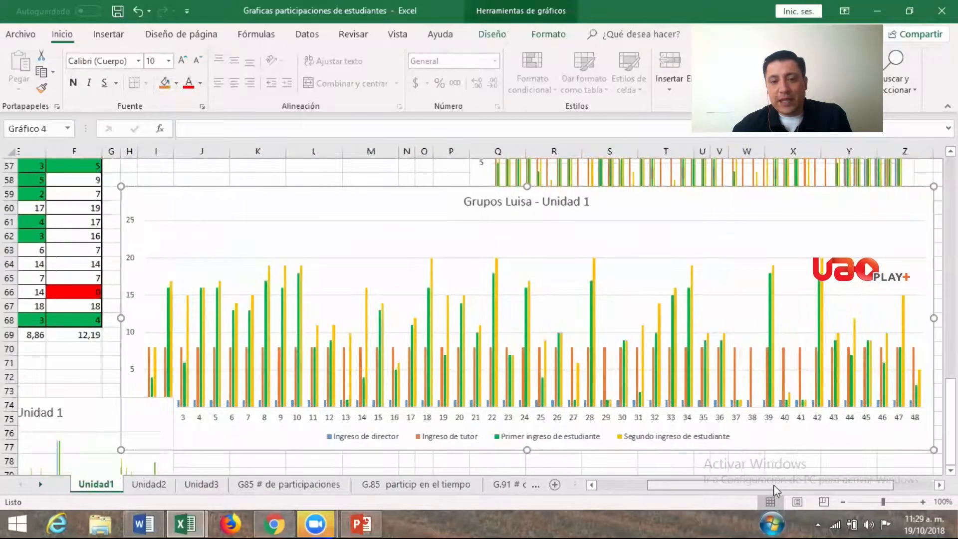
scroll(719, 392, down, 1)
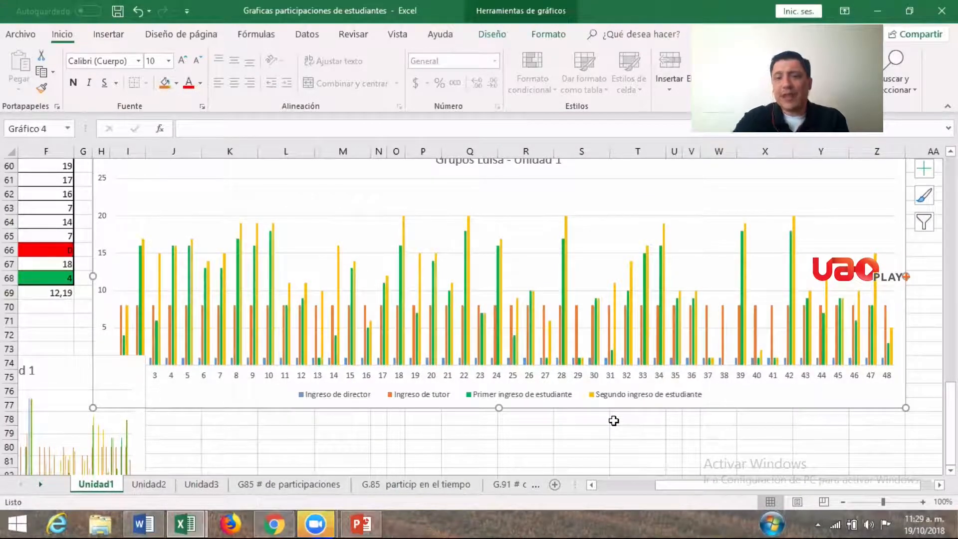
Step: Open the G85 # de participaciones sheet and examine the participants' days tables beside the Grupo 85 line charts for Unidad 1 and Unidad 2
click(284, 484)
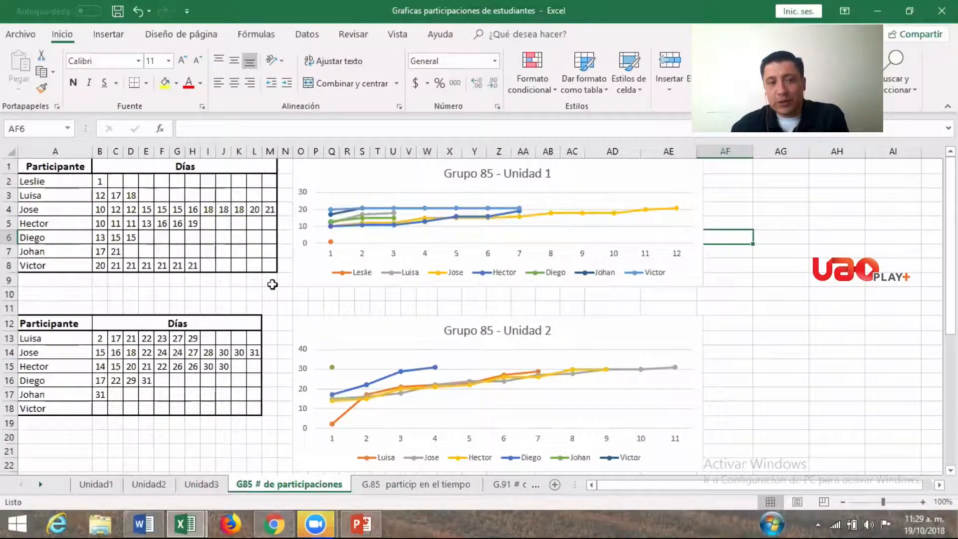
scroll(339, 393, down, 1)
scroll(339, 392, up, 1)
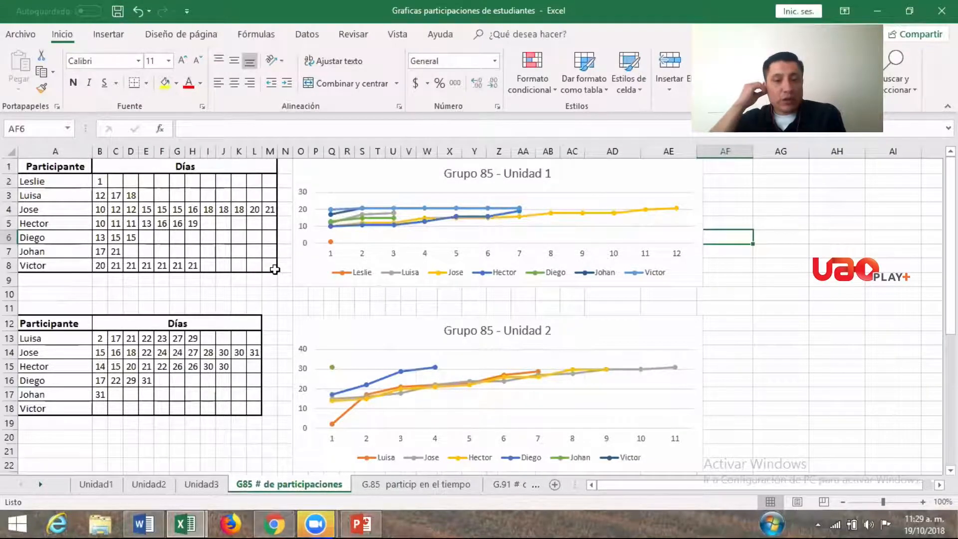
Step: On the G.85 particip en el tiempo sheet, enlarge the Grupo 85 - Unidad 3 chart to about column BH and row 46
click(432, 484)
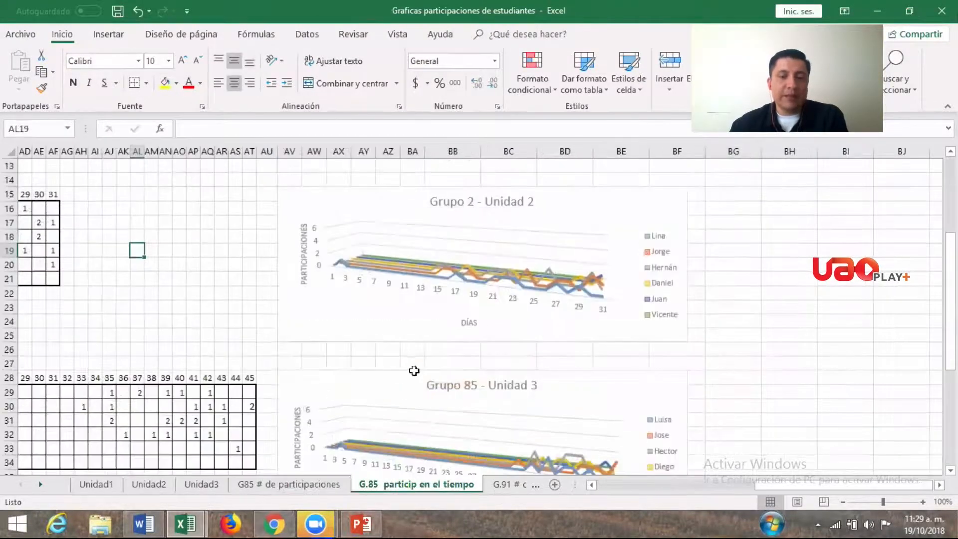
scroll(414, 371, down, 1)
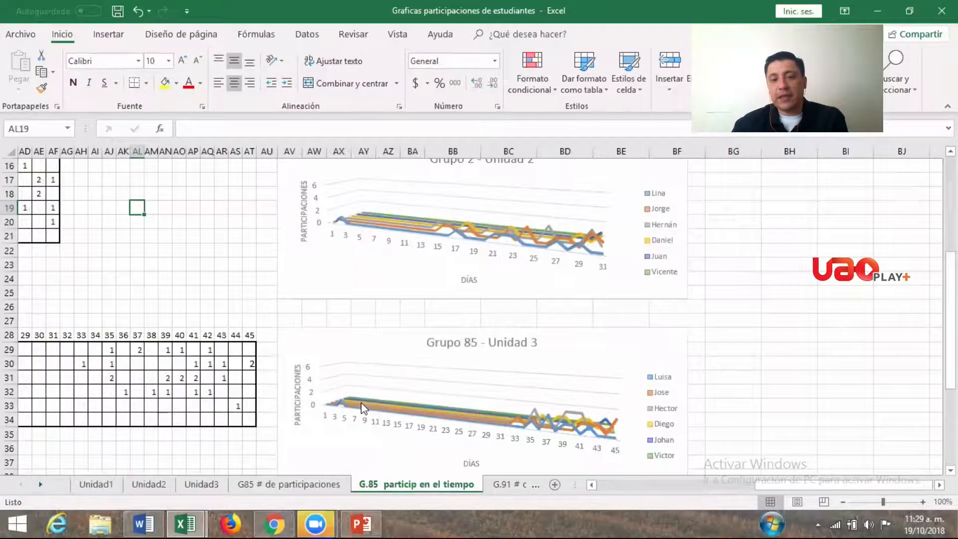
scroll(363, 408, down, 3)
click(684, 349)
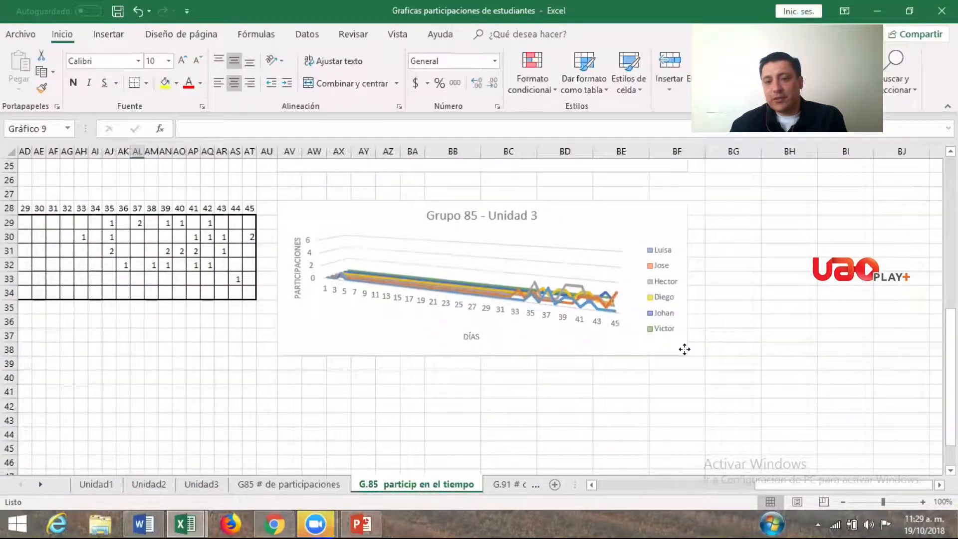
drag(686, 352, 785, 458)
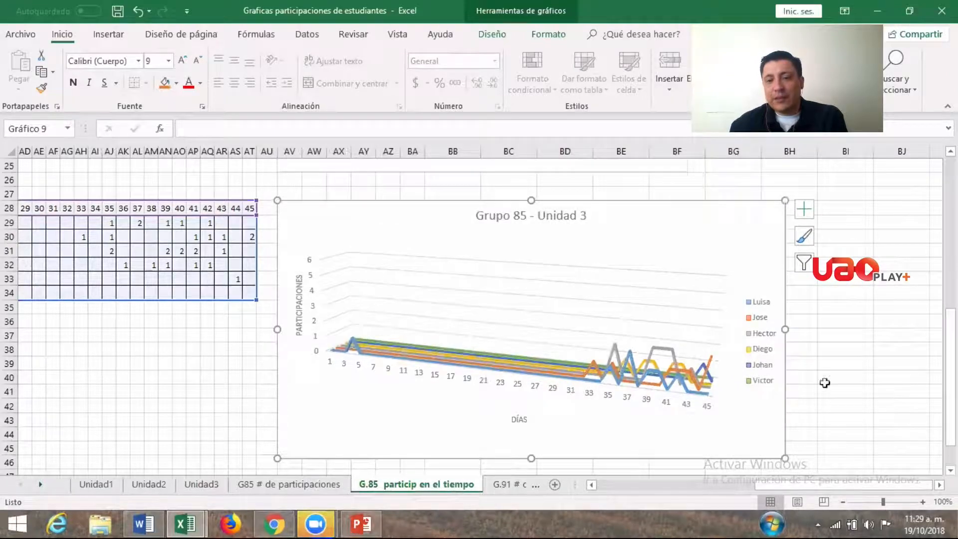
Step: Enlarge the Grupo 85 - Unidad 3 chart further to about column BI and row 53, and review its participation lines over the days
scroll(868, 379, down, 1)
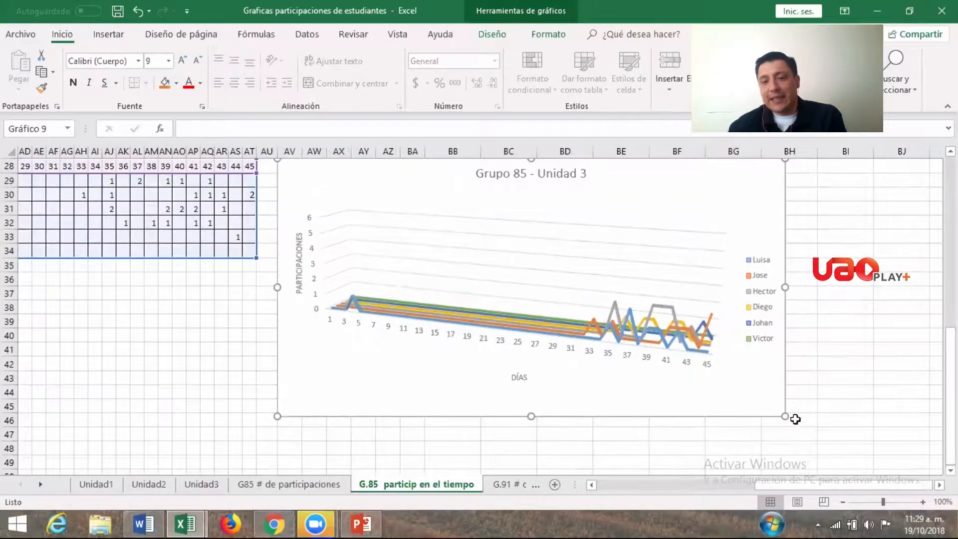
scroll(821, 457, down, 1)
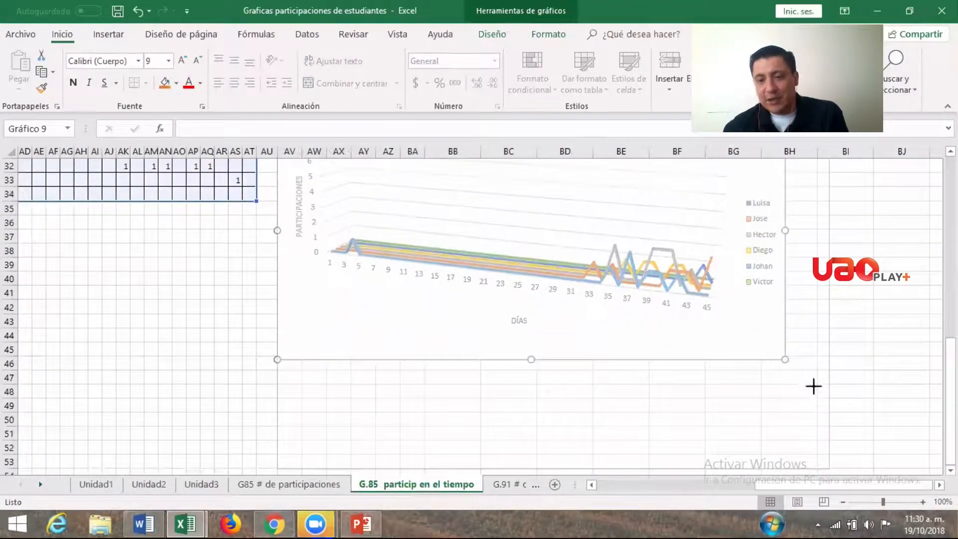
drag(802, 357, 829, 468)
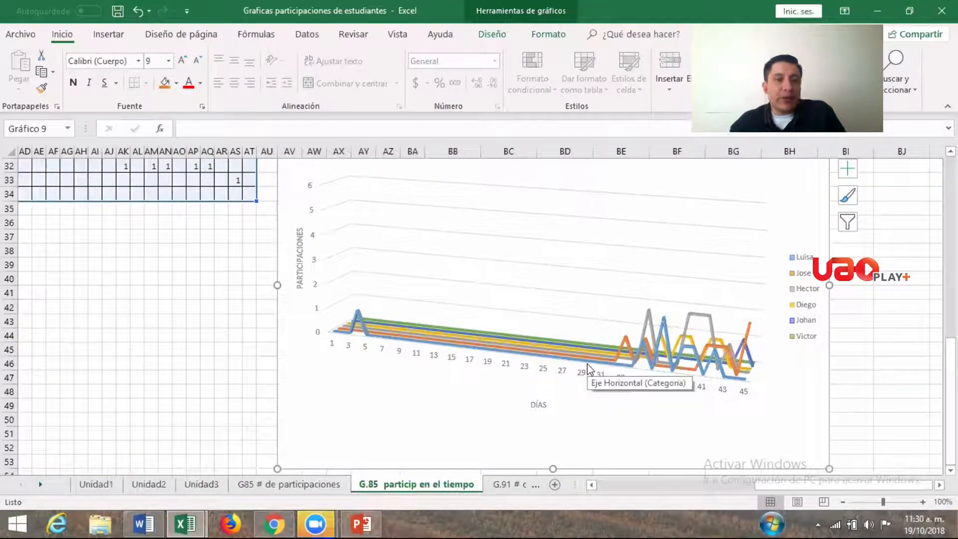
scroll(545, 358, up, 2)
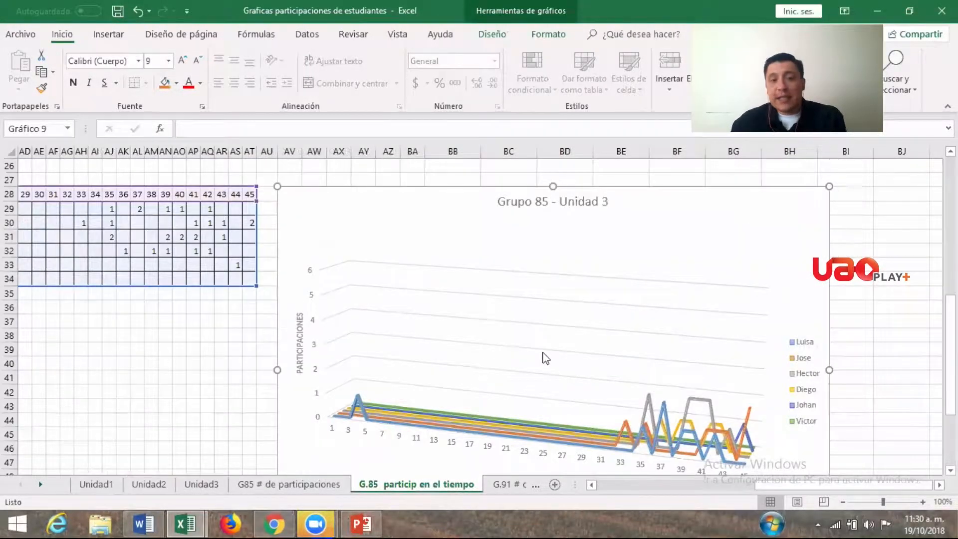
scroll(545, 358, down, 1)
scroll(545, 359, up, 2)
scroll(546, 358, down, 1)
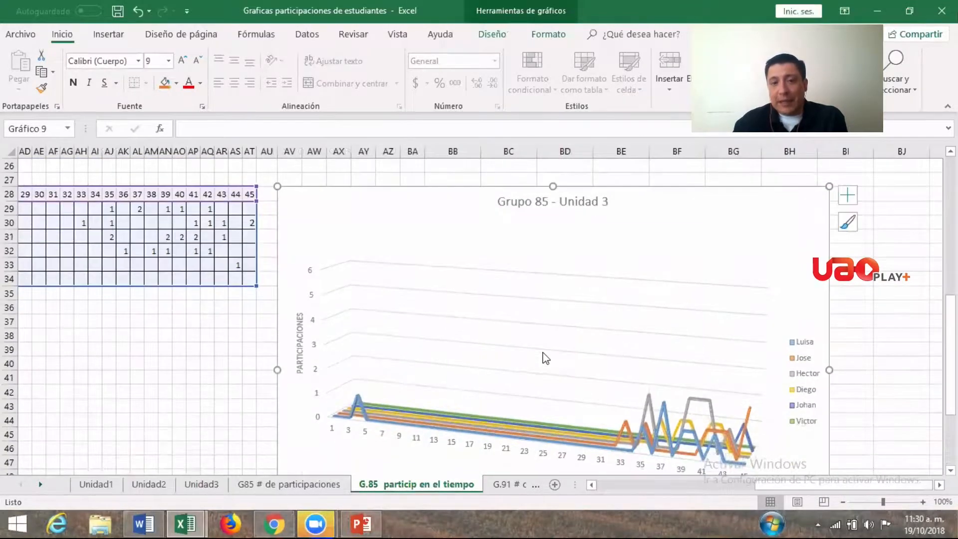